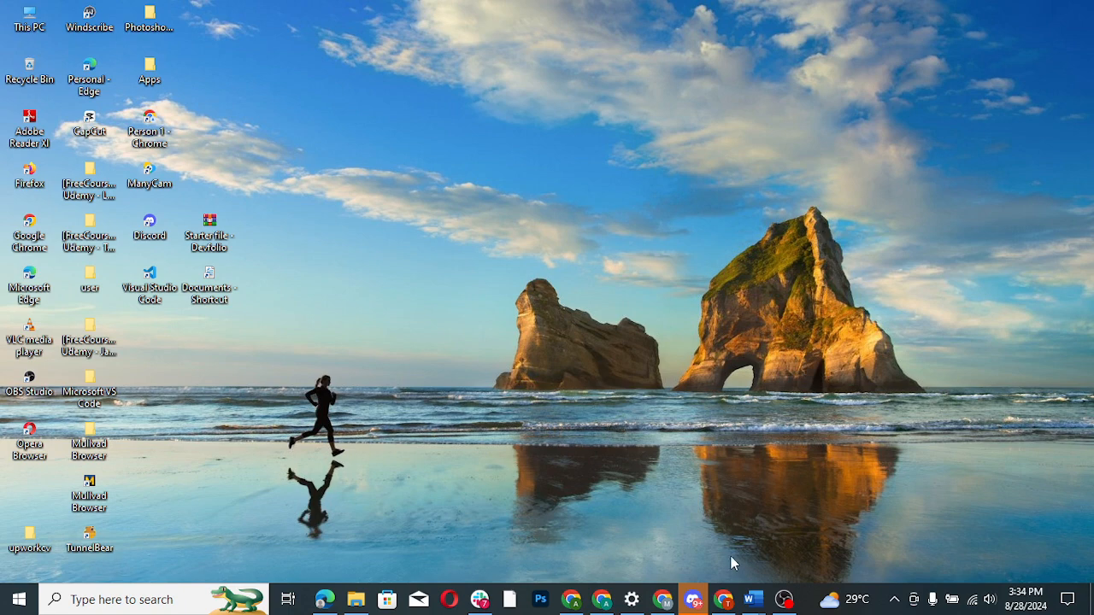
- Switch to the Webflow site open in Chrome and save a new site backup described as "light mode redesign"
{"action": "left_click", "coordinate": [664, 603]}
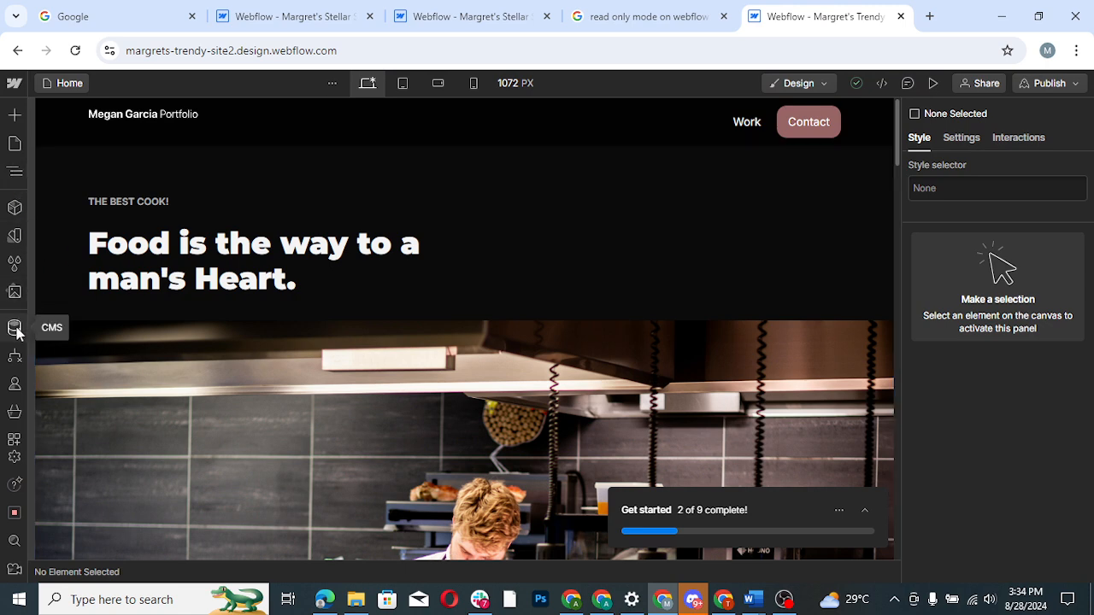
{"action": "left_click", "coordinate": [14, 456]}
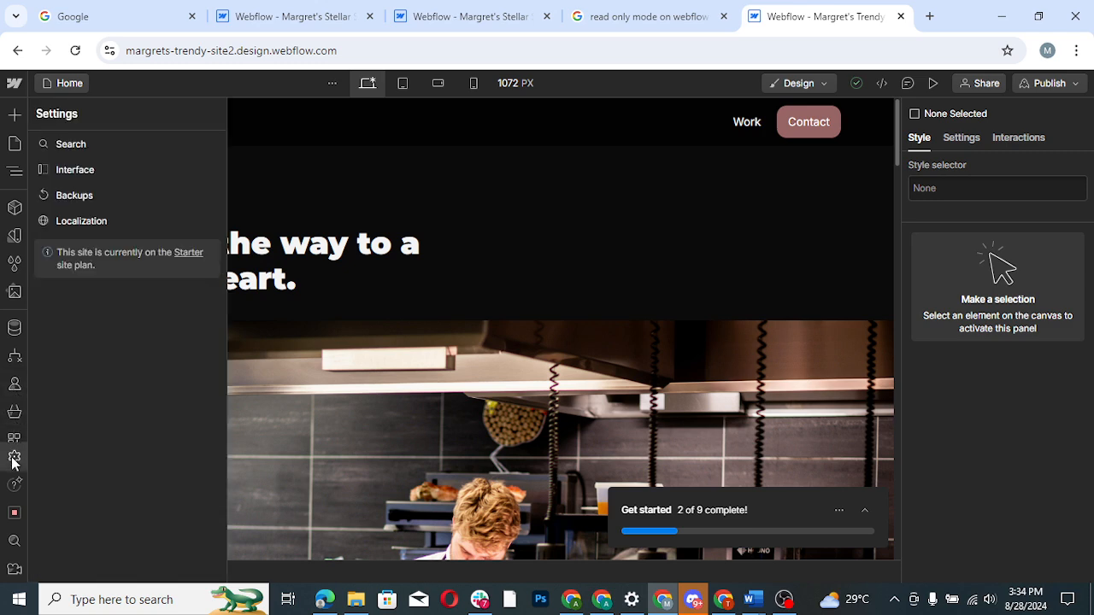
{"action": "left_click", "coordinate": [103, 202]}
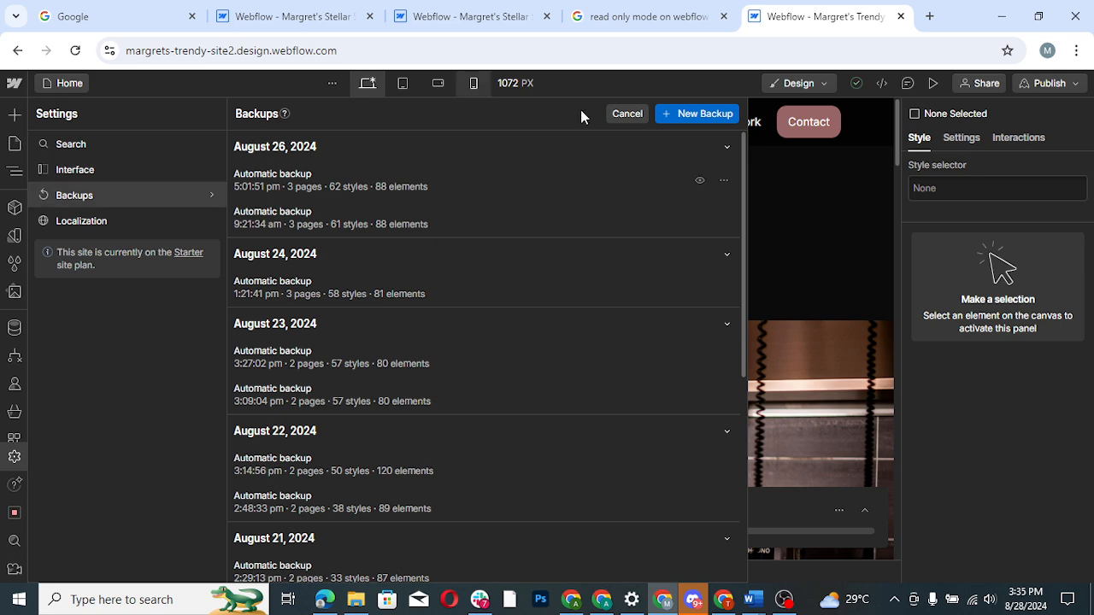
{"action": "left_click", "coordinate": [698, 113]}
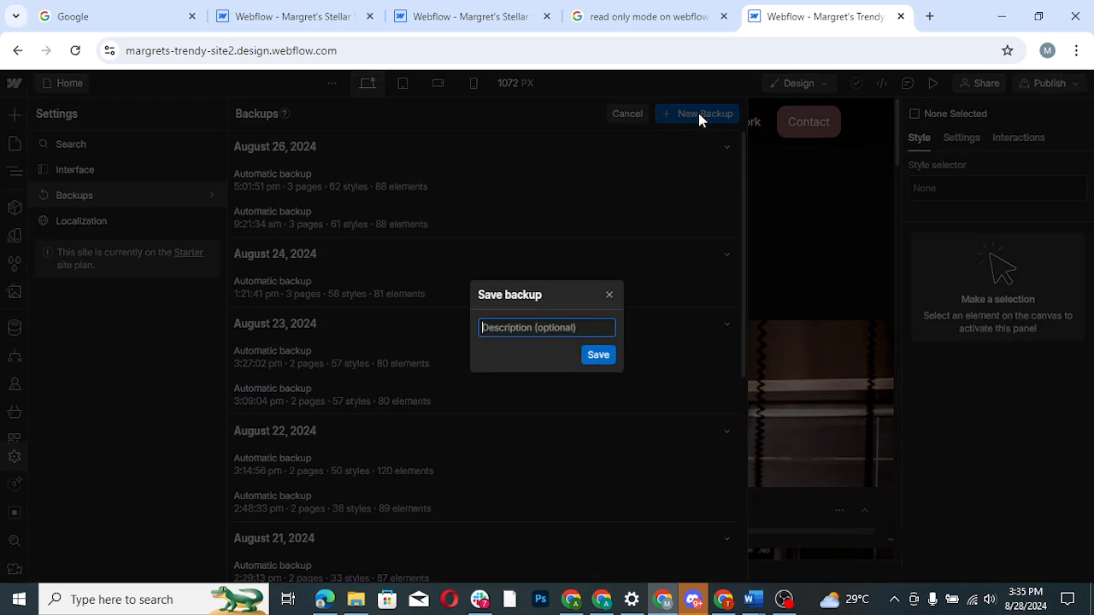
{"action": "type", "text": "t"}
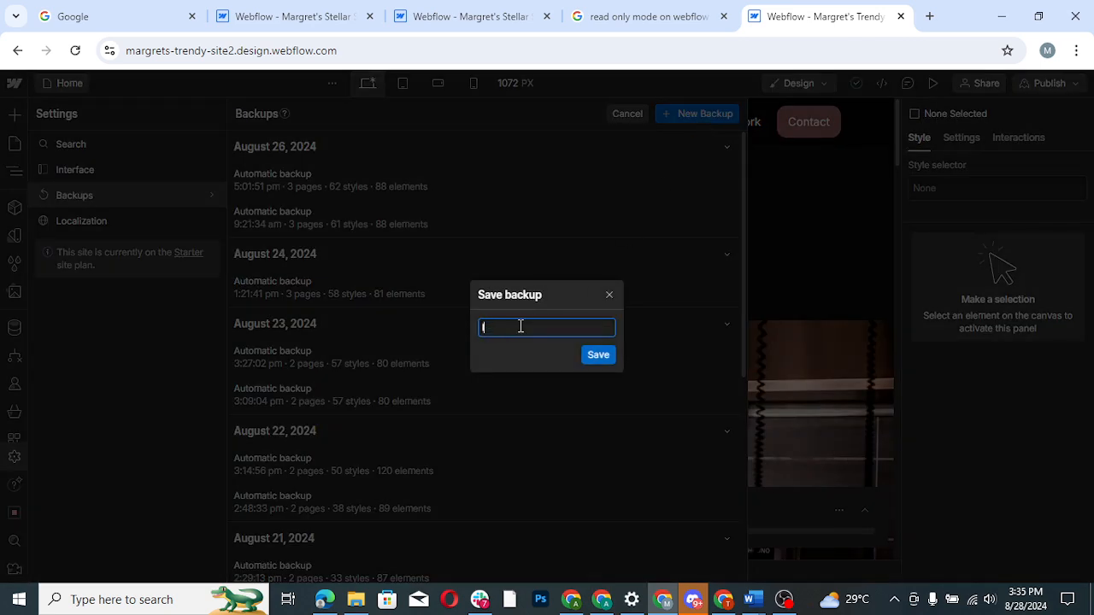
{"action": "type", "text": "ight mode redesign"}
{"action": "left_click", "coordinate": [604, 357]}
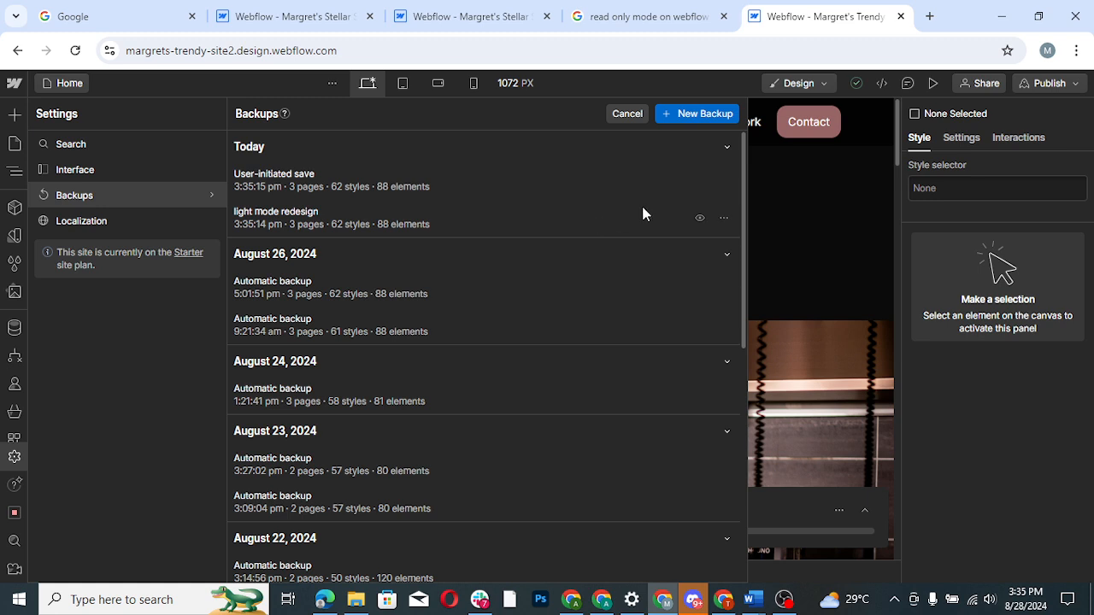
- Open a preview of the "light mode redesign" backup and dismiss the workflows announcement
{"action": "left_click", "coordinate": [699, 219]}
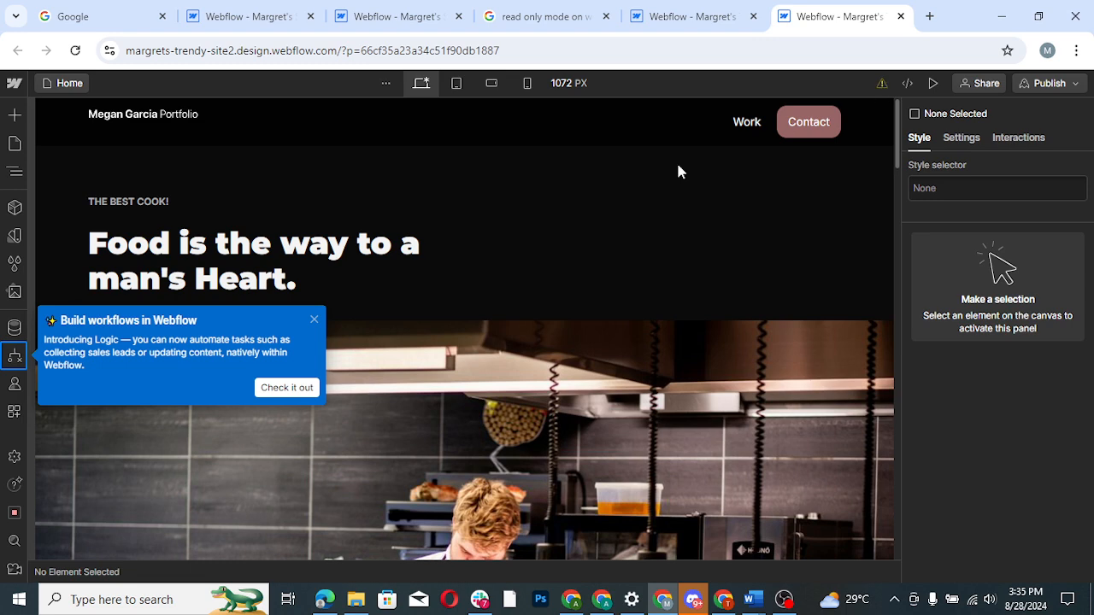
{"action": "left_click", "coordinate": [313, 323]}
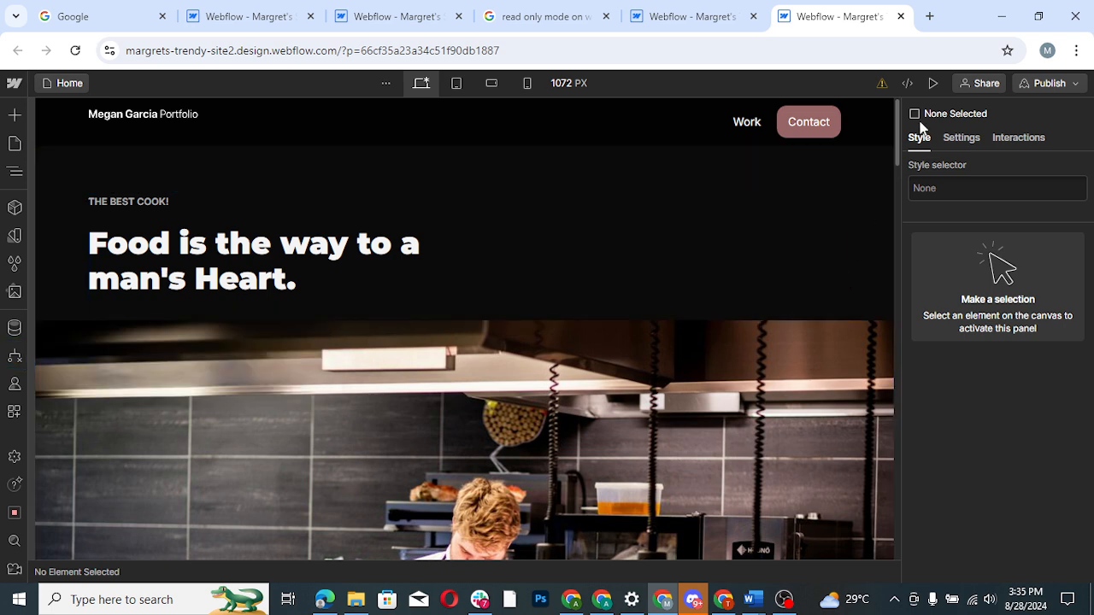
{"action": "mouse_move", "coordinate": [883, 89]}
{"action": "mouse_move", "coordinate": [896, 156]}
{"action": "left_mouse_down"}
{"action": "mouse_move", "coordinate": [898, 249]}
{"action": "mouse_move", "coordinate": [888, 137]}
{"action": "left_mouse_up"}
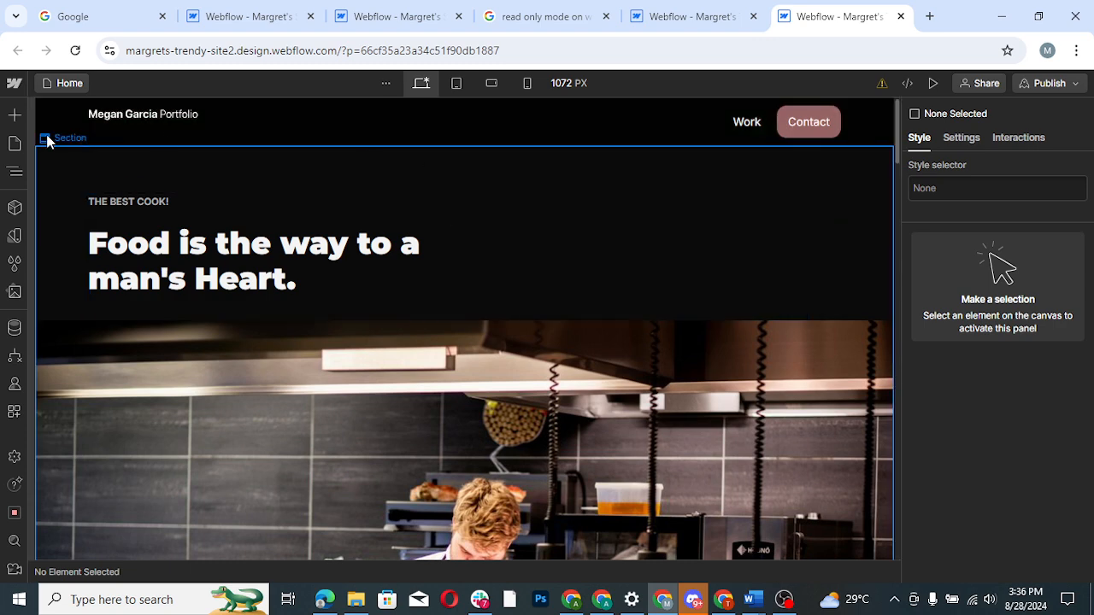
- Set the background color of the Body element to white (#ffffff)
{"action": "left_click", "coordinate": [14, 174]}
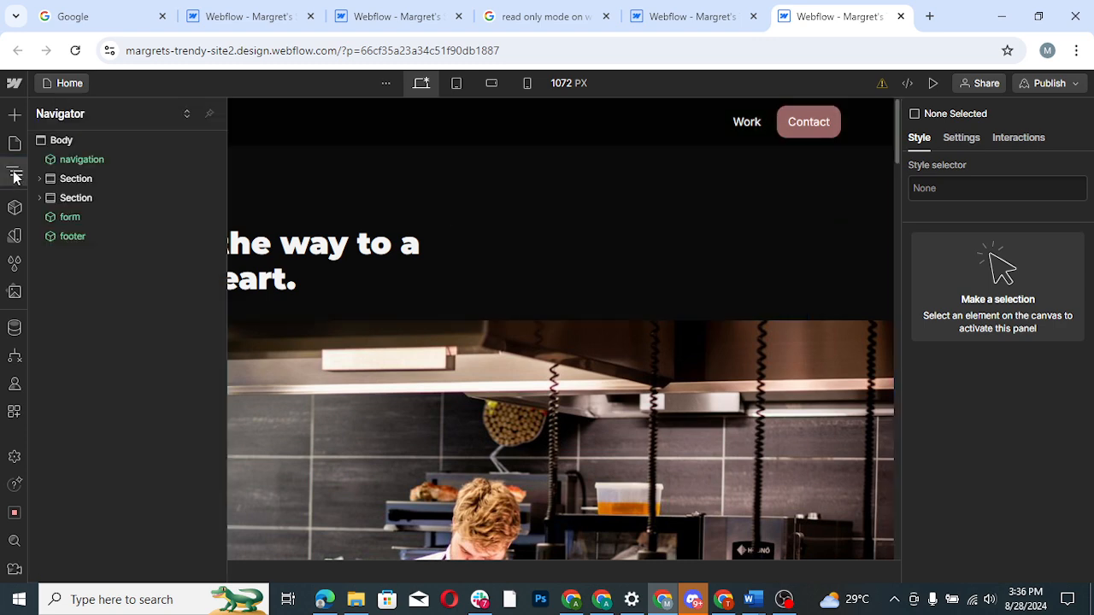
{"action": "left_click", "coordinate": [73, 139]}
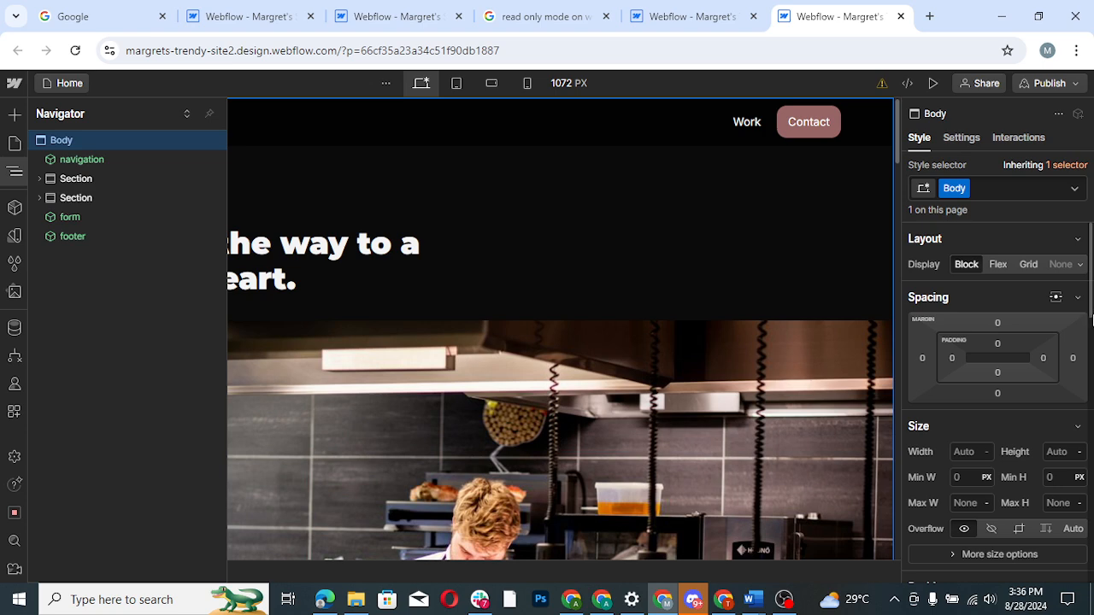
{"action": "left_click_drag", "start_coordinate": [1092, 317], "coordinate": [1091, 451]}
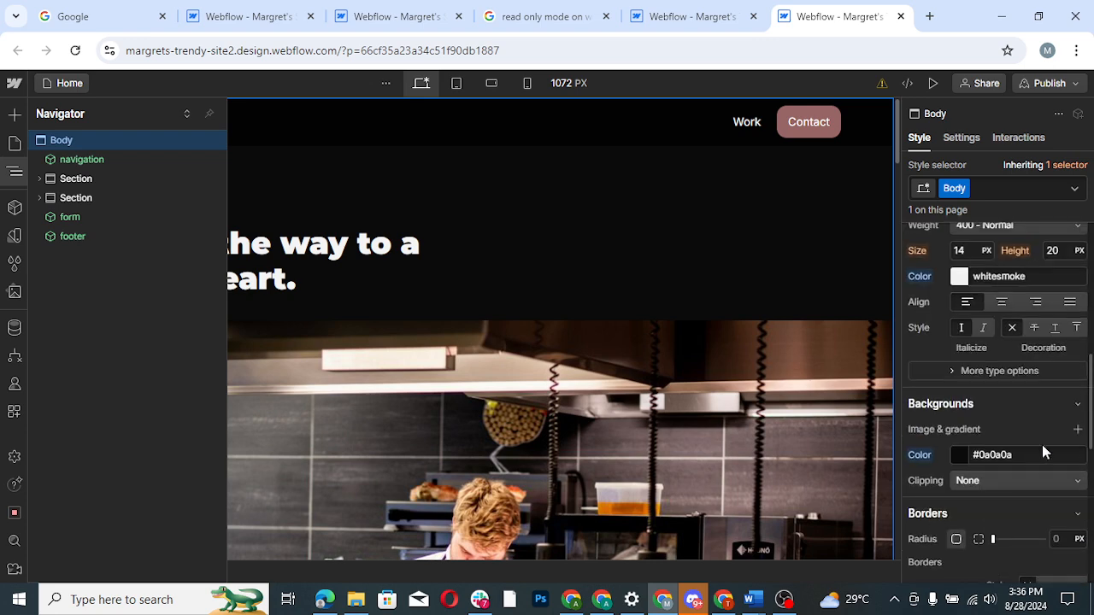
{"action": "left_click", "coordinate": [959, 456]}
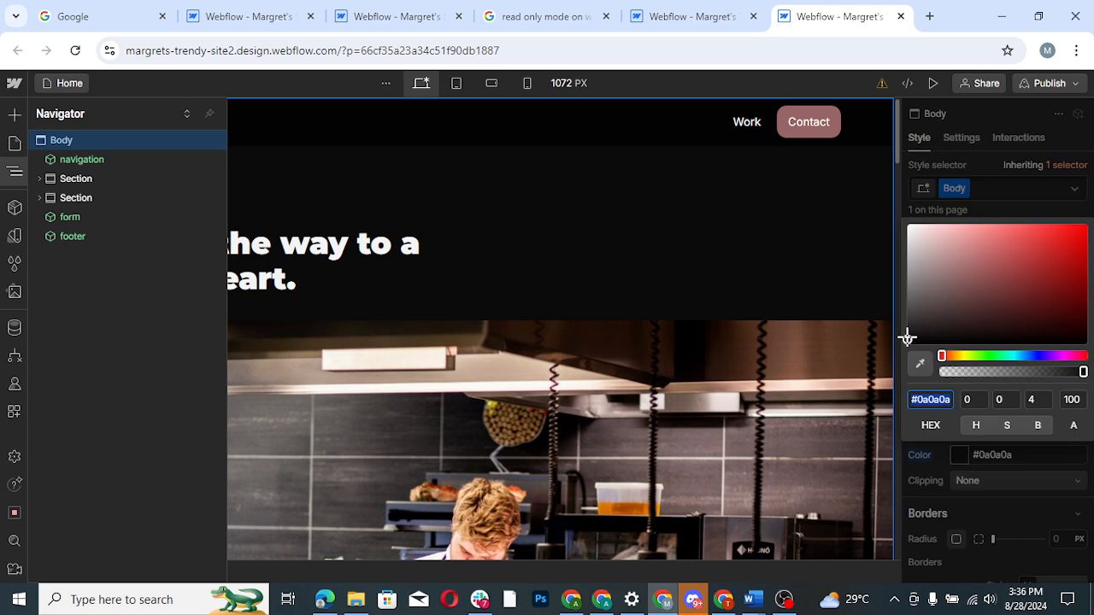
{"action": "left_click_drag", "start_coordinate": [904, 286], "coordinate": [906, 217]}
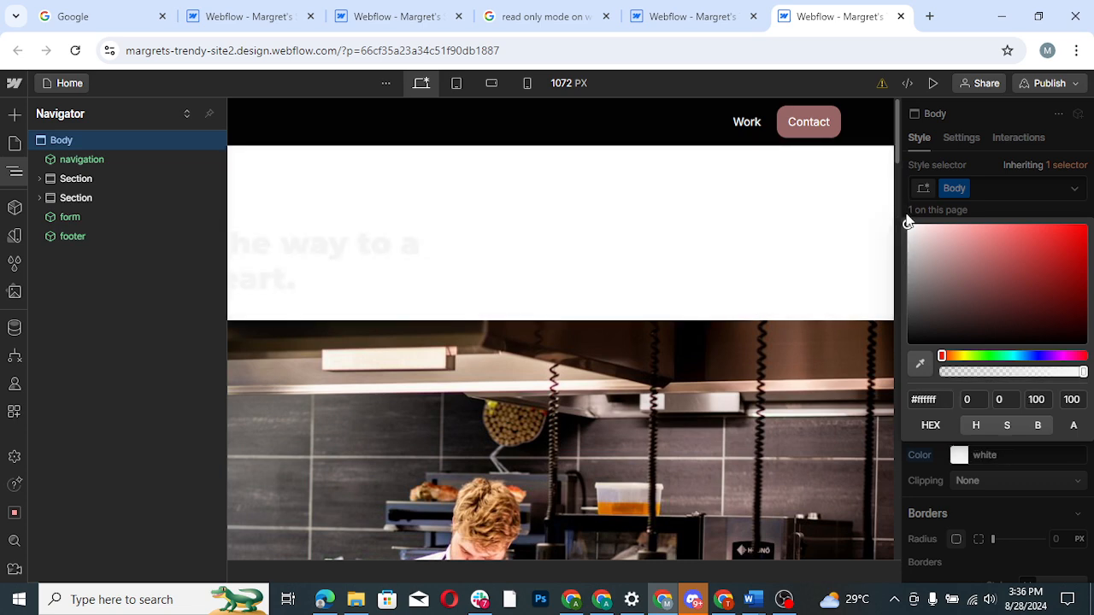
{"action": "left_click", "coordinate": [1016, 199]}
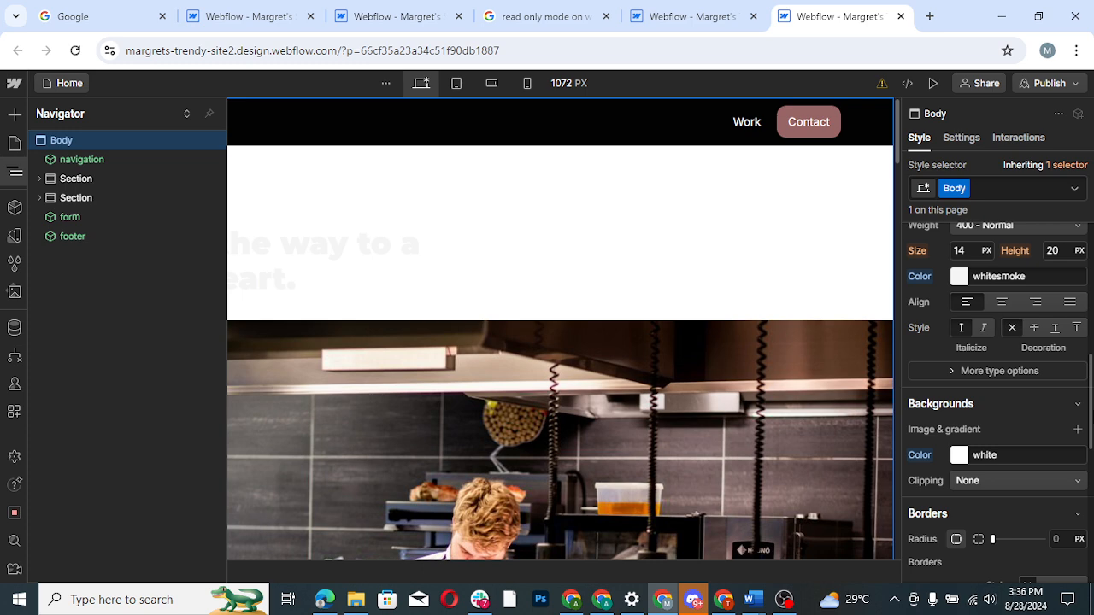
- Set the Body element's typography color to black (#000000)
{"action": "scroll", "coordinate": [1092, 376], "scroll_direction": "up", "scroll_amount": 3}
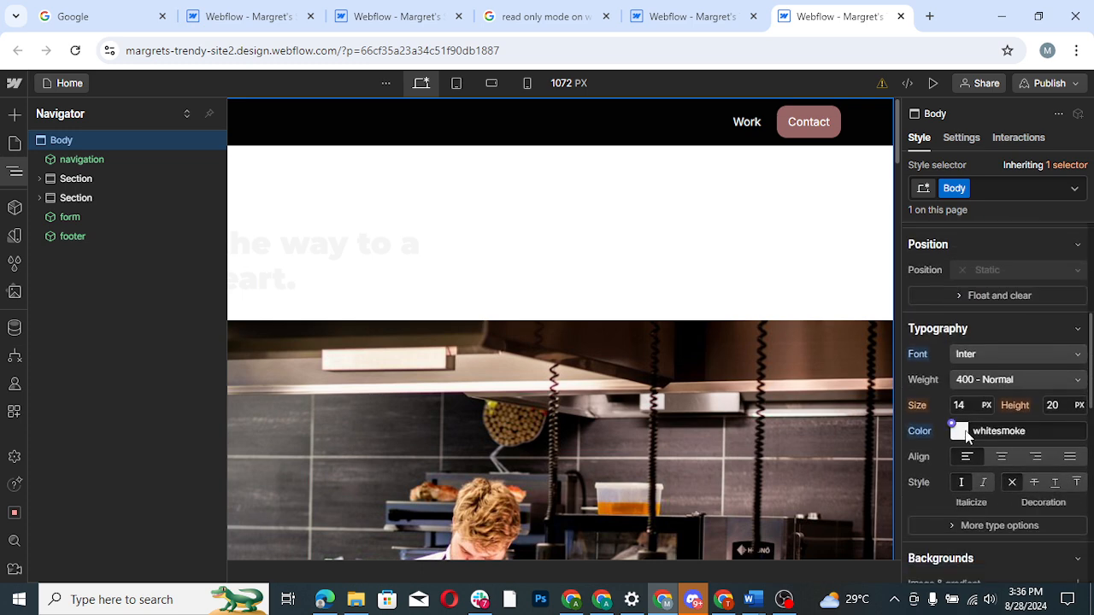
{"action": "left_click", "coordinate": [961, 432]}
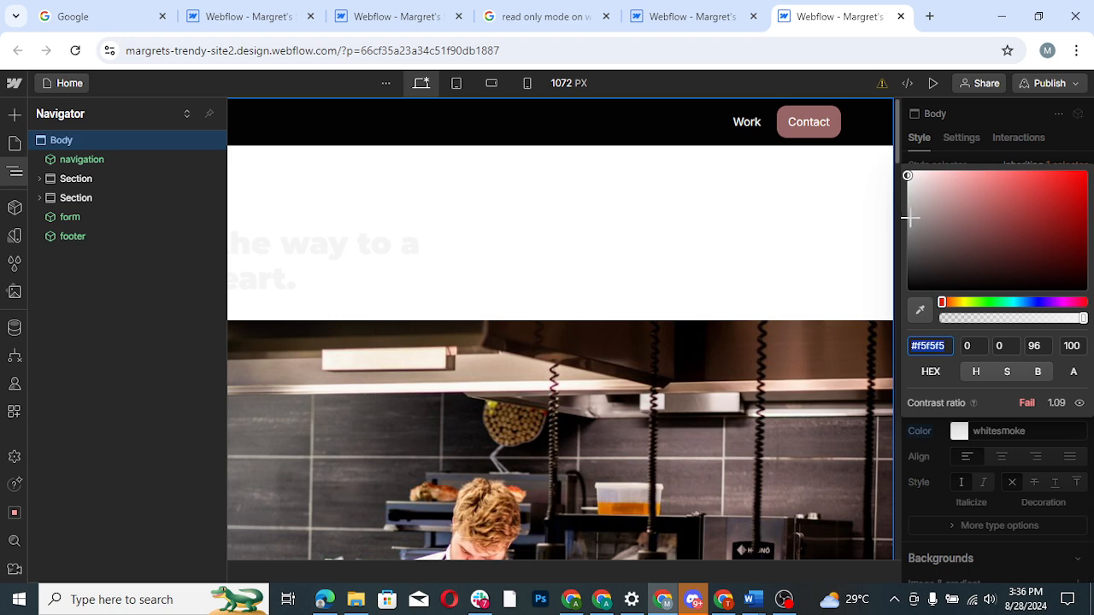
{"action": "left_click_drag", "start_coordinate": [907, 175], "coordinate": [906, 311]}
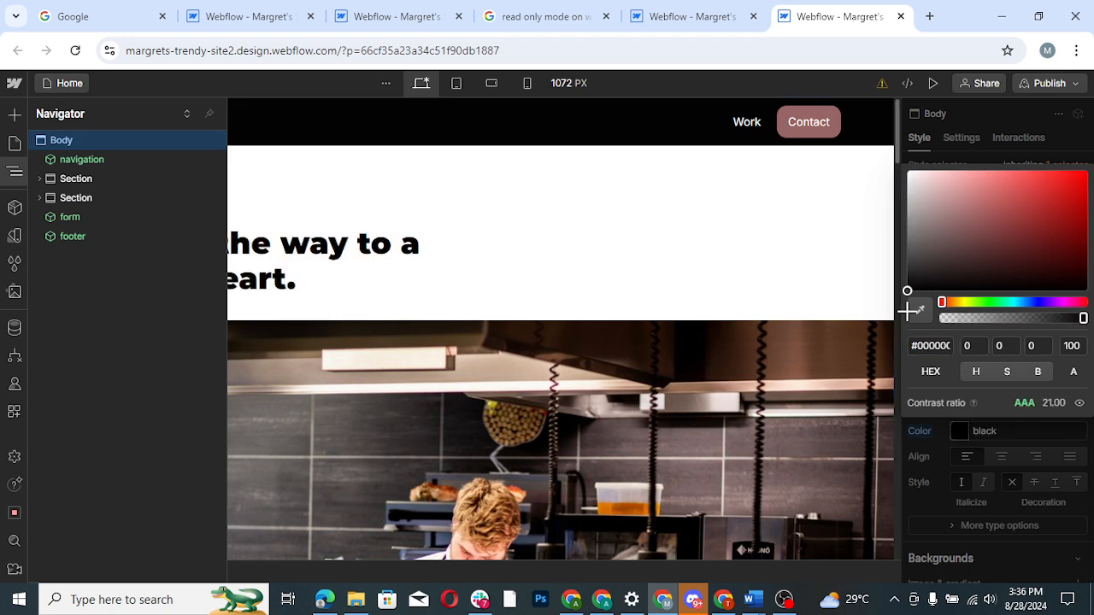
{"action": "left_click", "coordinate": [829, 226]}
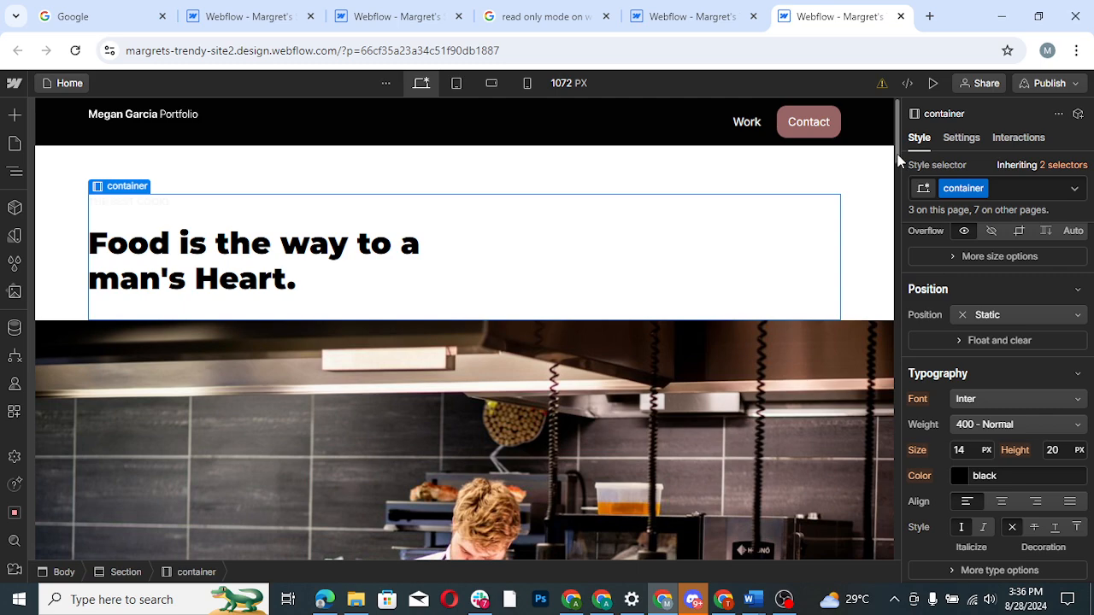
- Preview the home page and examine its light colors from the header through the work cards and form to the footer
{"action": "left_click_drag", "start_coordinate": [898, 155], "coordinate": [898, 218]}
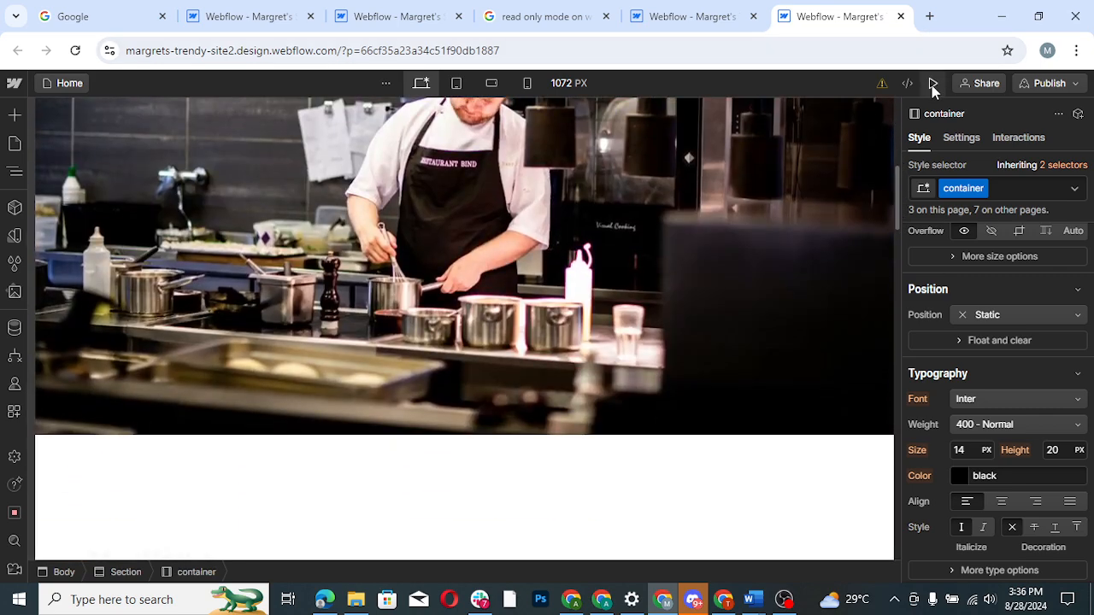
{"action": "left_click", "coordinate": [934, 83]}
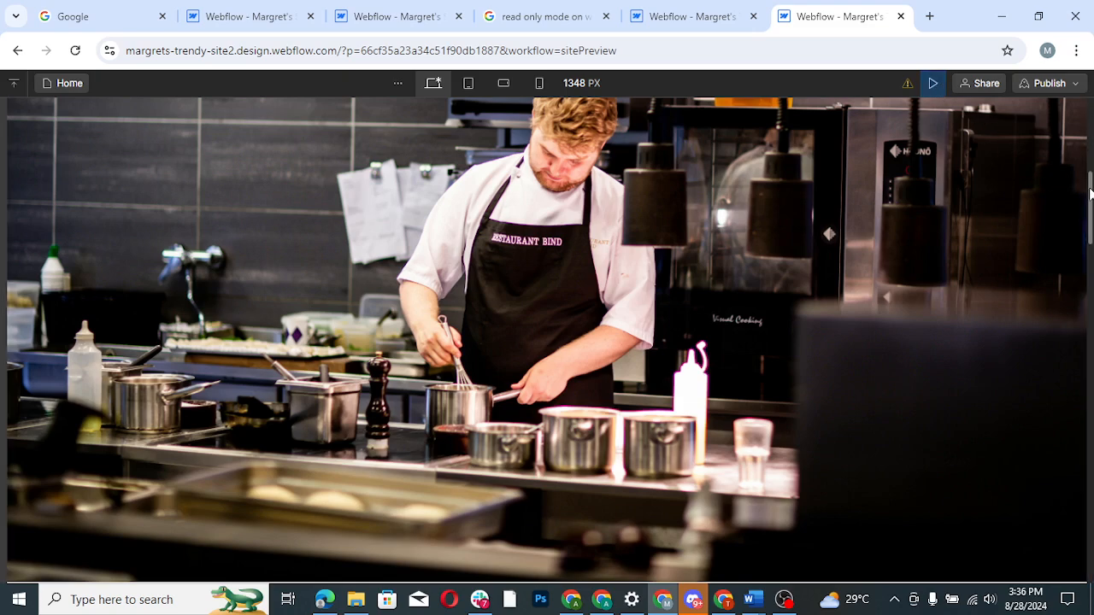
{"action": "scroll", "coordinate": [1091, 195], "scroll_direction": "down", "scroll_amount": 7}
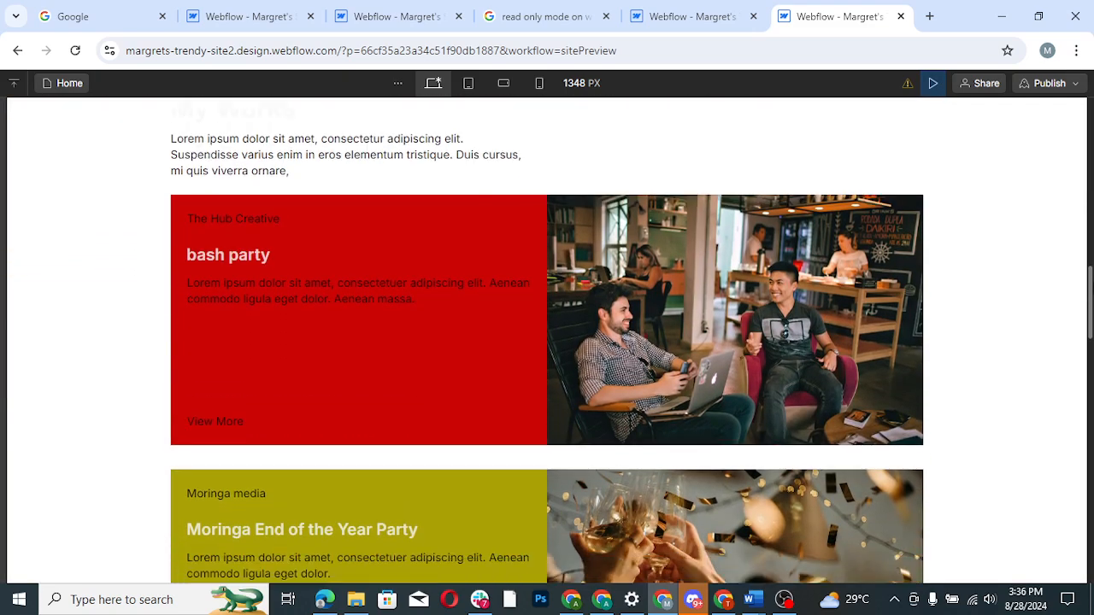
{"action": "scroll", "coordinate": [547, 342], "scroll_direction": "down", "scroll_amount": 3}
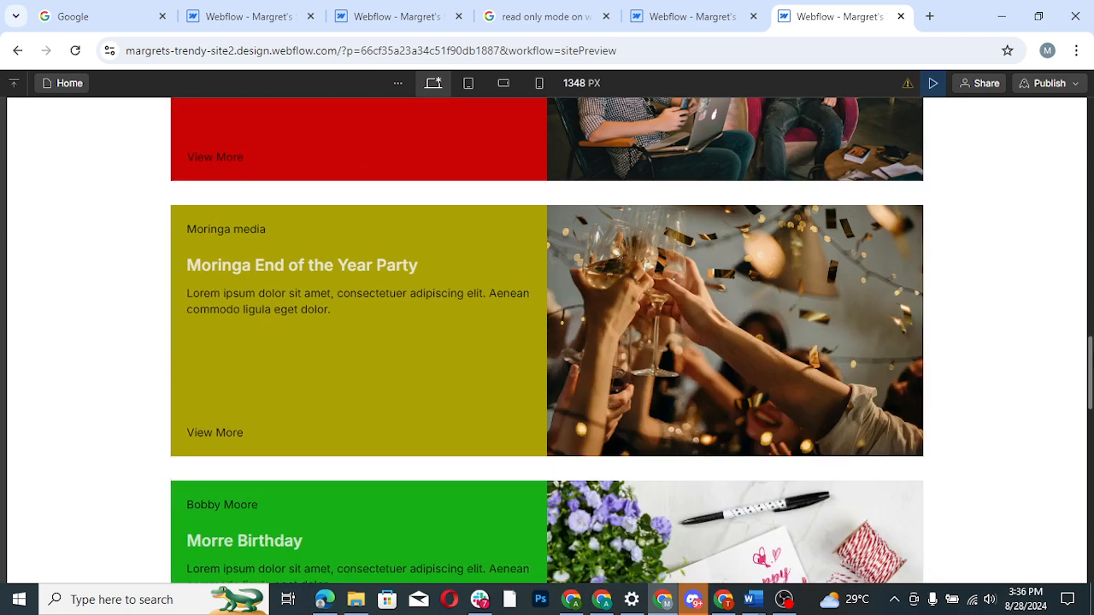
{"action": "scroll", "coordinate": [547, 342], "scroll_direction": "down", "scroll_amount": 10}
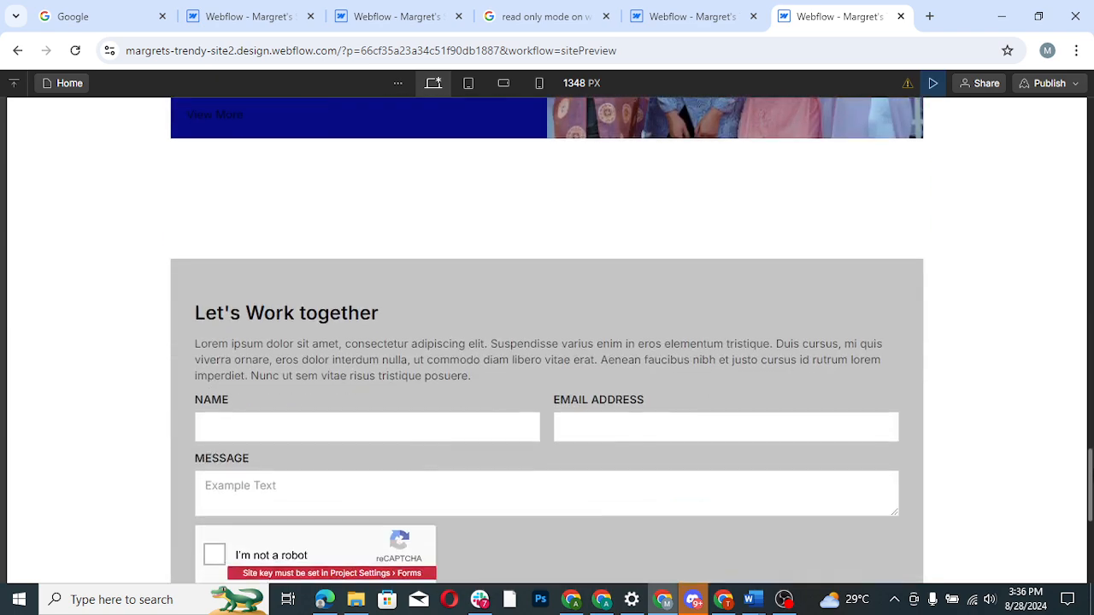
{"action": "scroll", "coordinate": [547, 342], "scroll_direction": "down", "scroll_amount": 5}
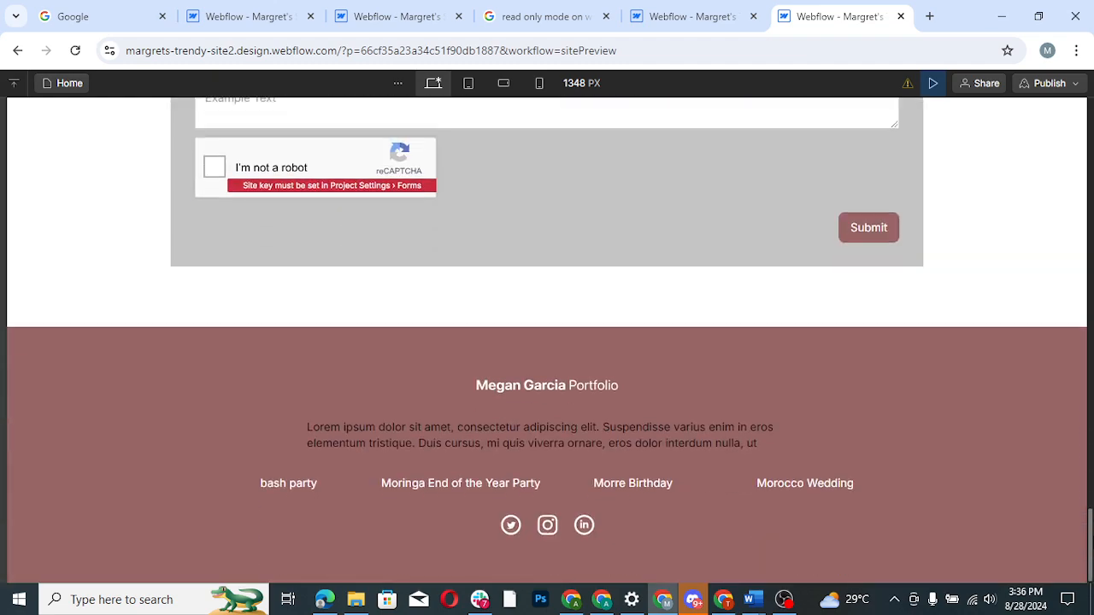
{"action": "scroll", "coordinate": [1089, 358], "scroll_direction": "up", "scroll_amount": 17}
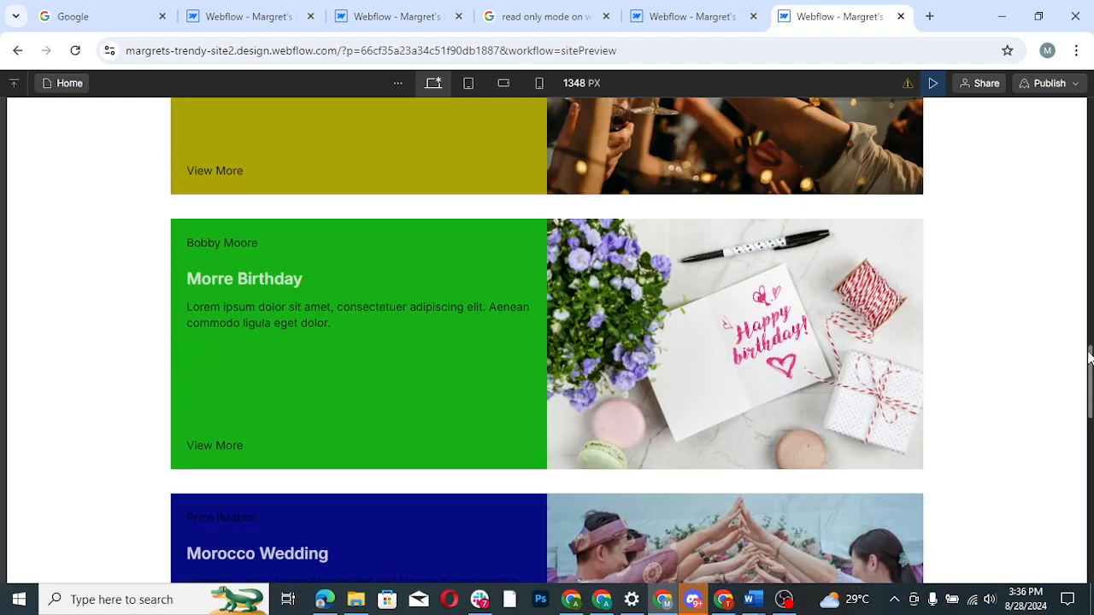
{"action": "left_click_drag", "start_coordinate": [1090, 357], "coordinate": [1081, 112]}
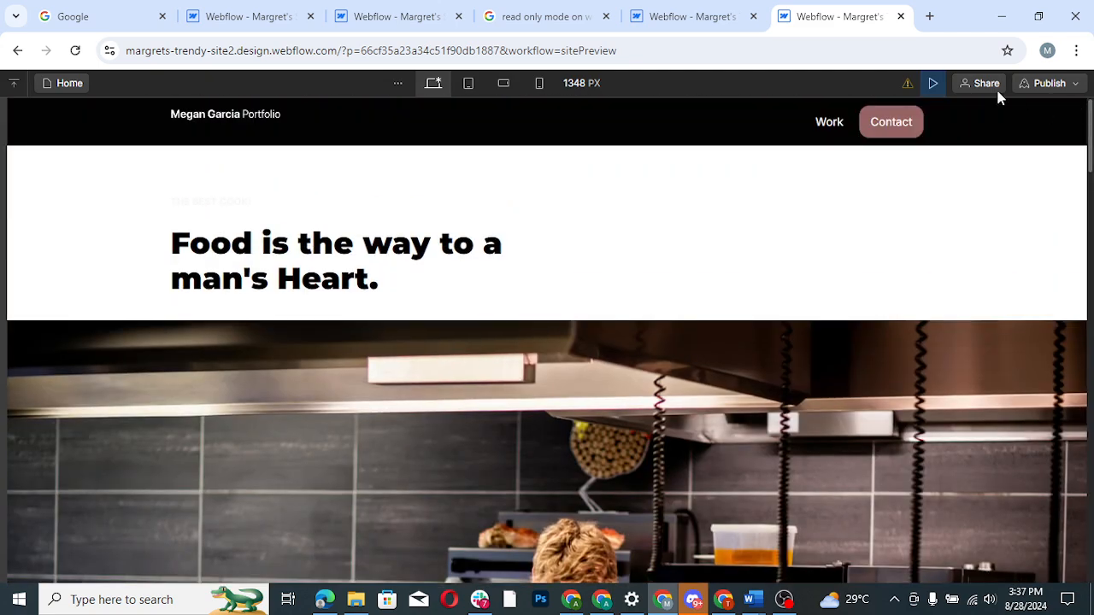
{"action": "left_click", "coordinate": [933, 86]}
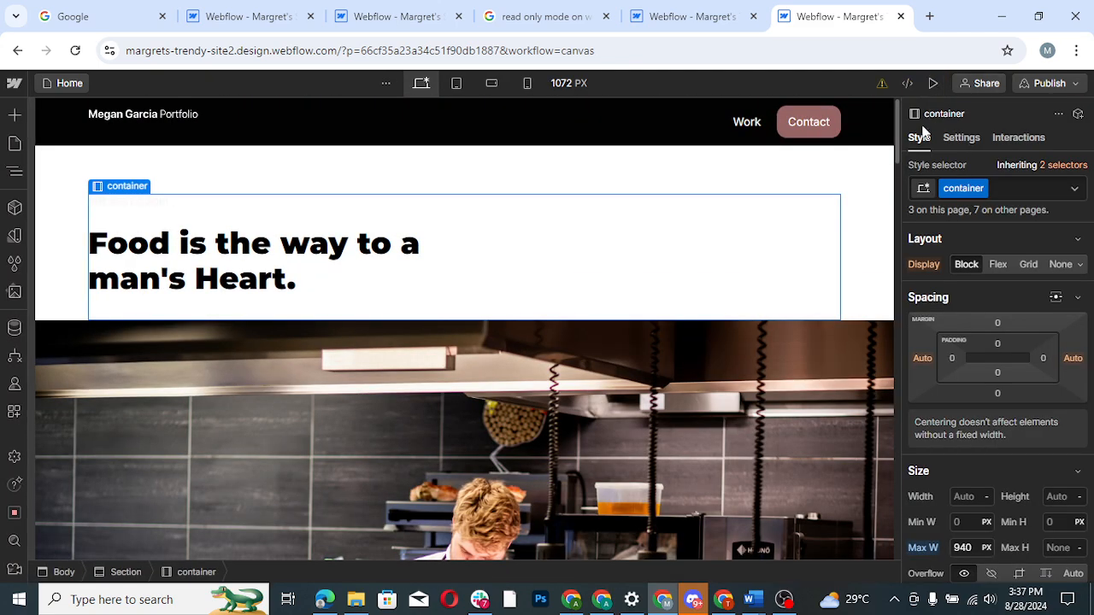
- Set the typography color of the Div Block holding the work cards' text in the Collection Item to whitesmoke (#f5f5f5)
{"action": "left_click_drag", "start_coordinate": [898, 146], "coordinate": [897, 282]}
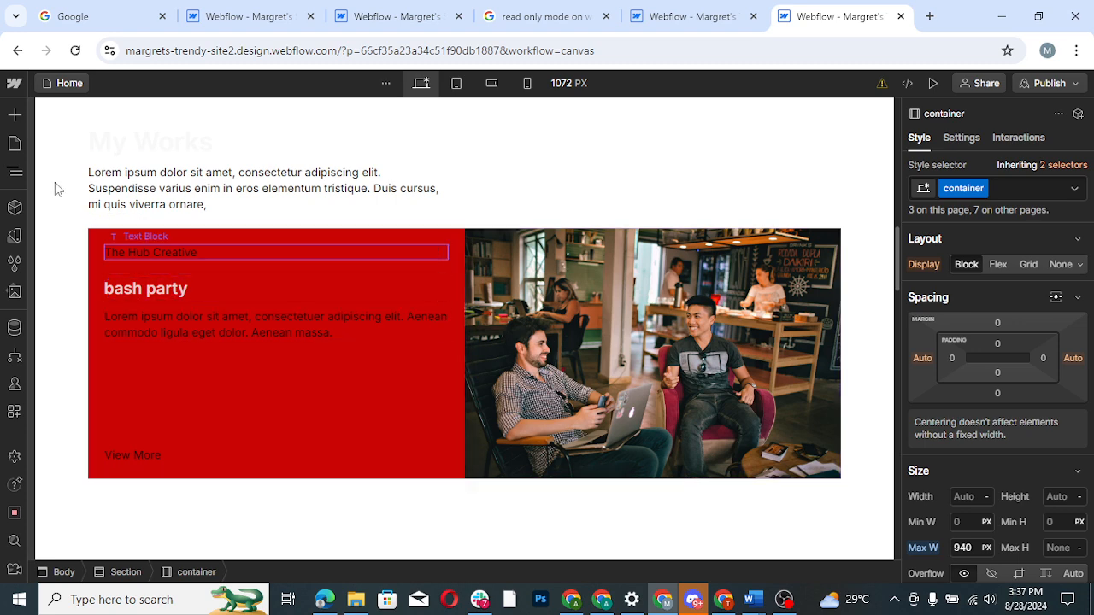
{"action": "left_click", "coordinate": [15, 175]}
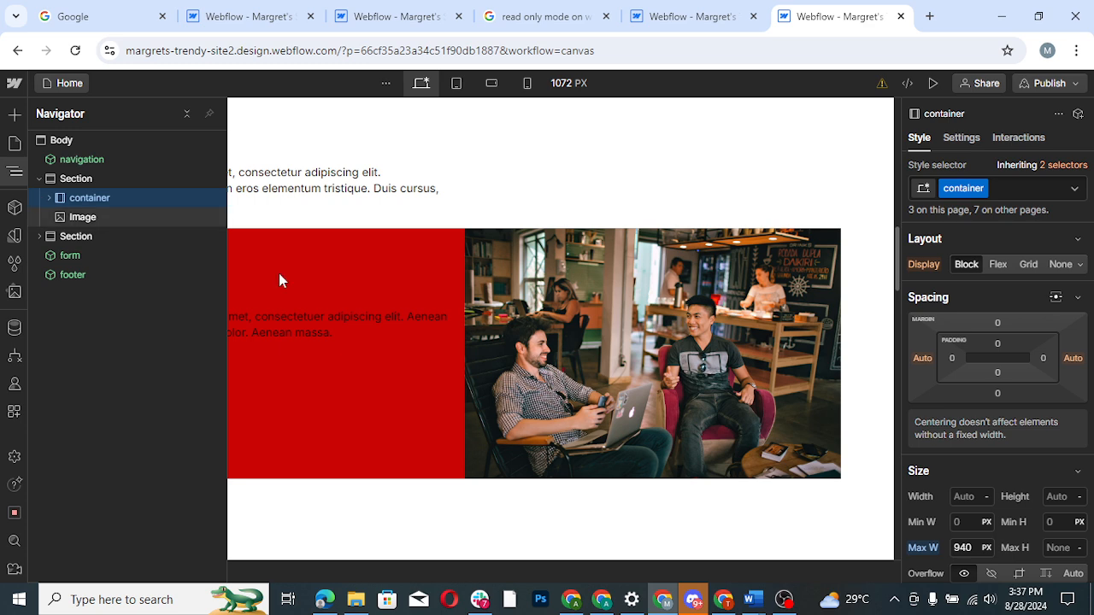
{"action": "left_click", "coordinate": [365, 273]}
{"action": "left_click", "coordinate": [365, 273]}
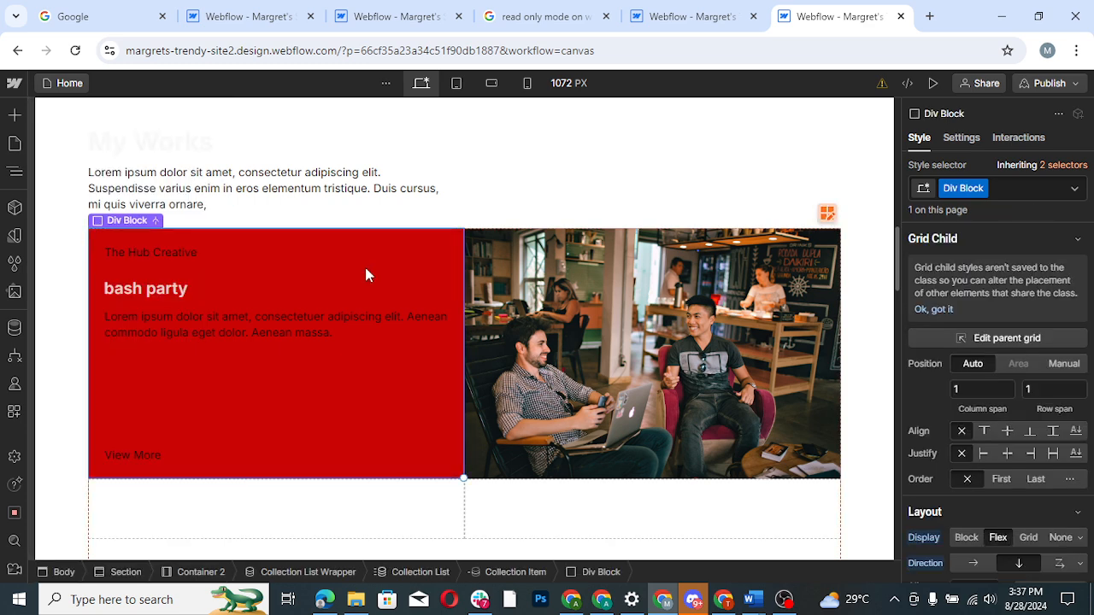
{"action": "left_click", "coordinate": [16, 178]}
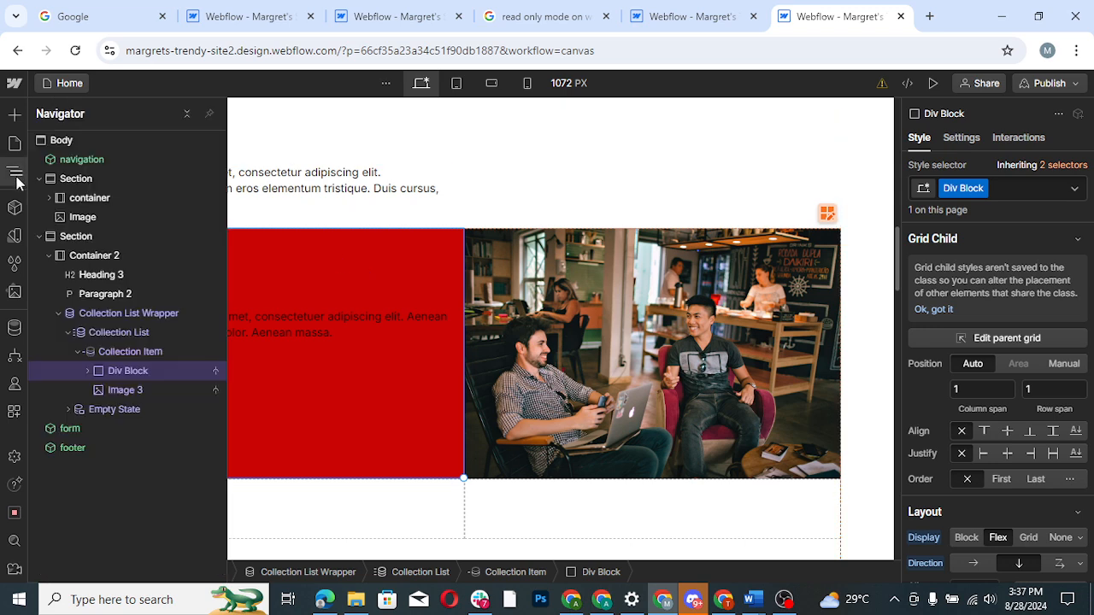
{"action": "left_click", "coordinate": [86, 371]}
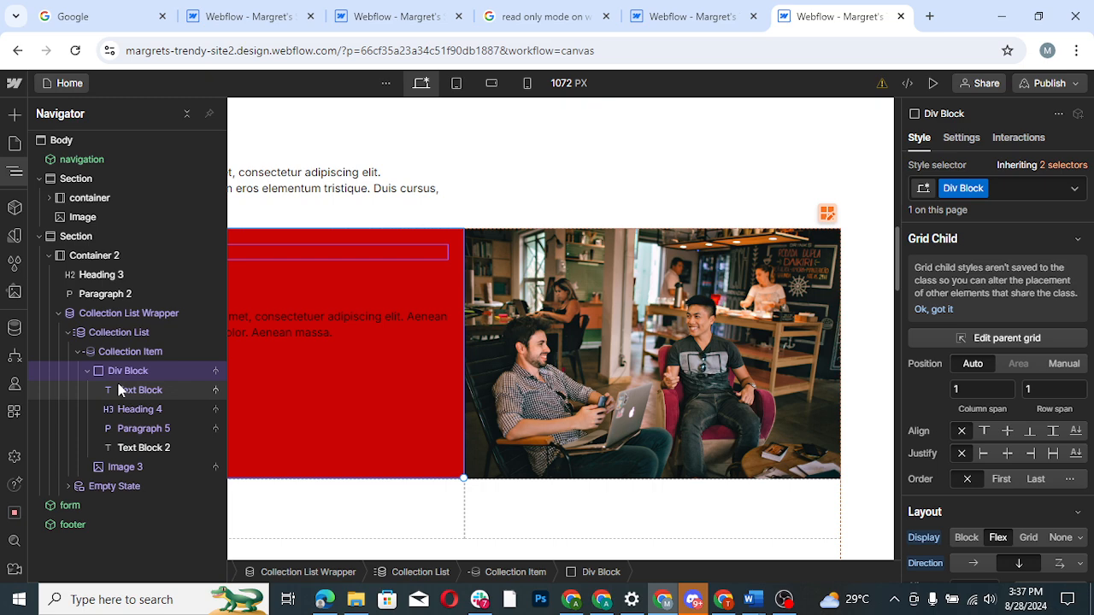
{"action": "left_click", "coordinate": [120, 391]}
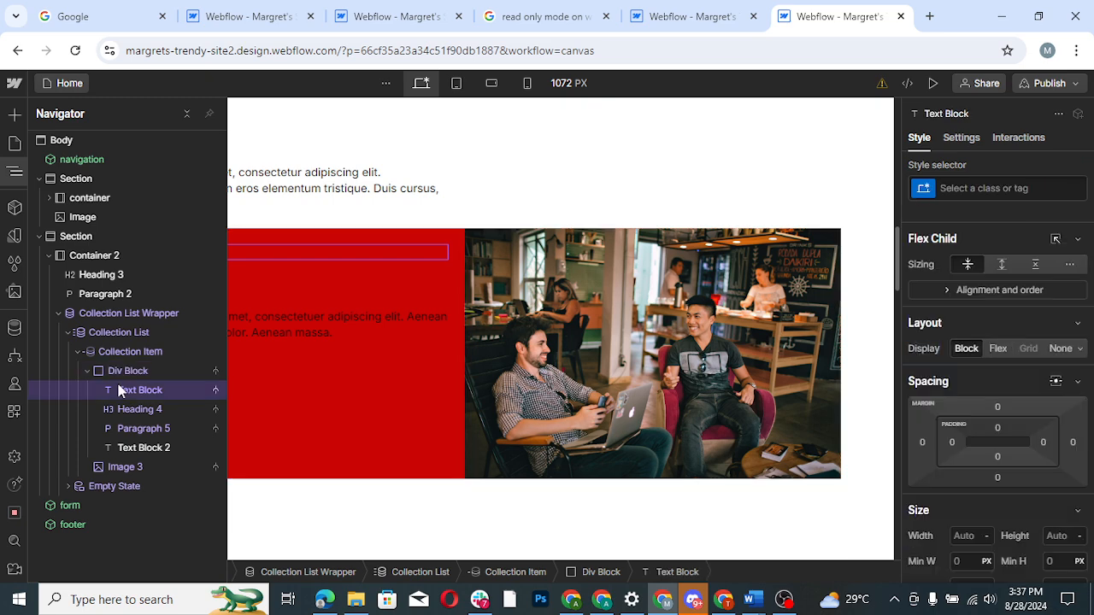
{"action": "left_click", "coordinate": [124, 373]}
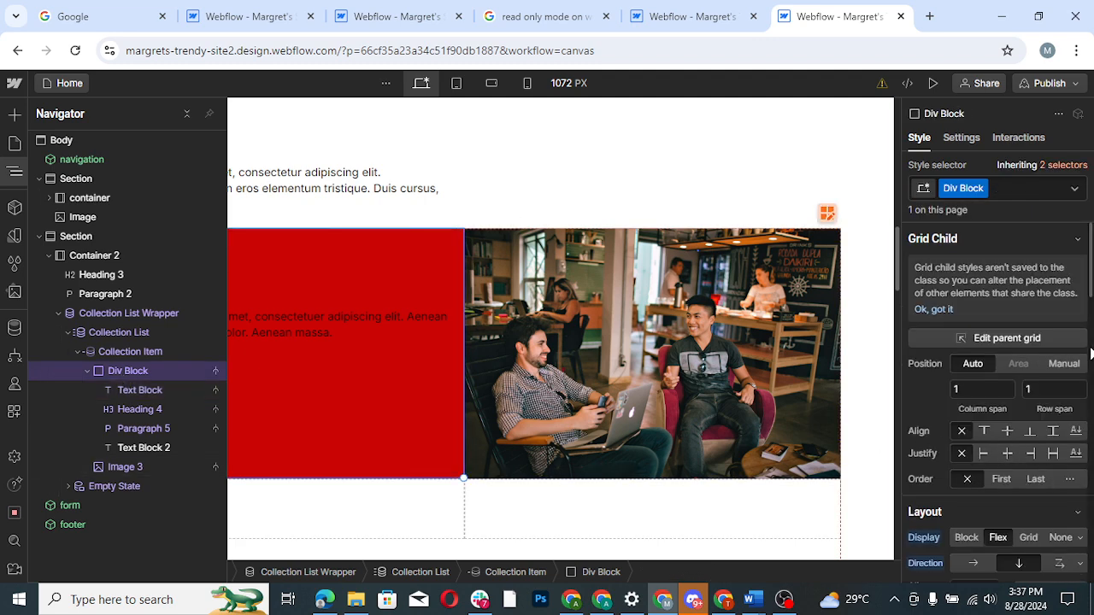
{"action": "left_click_drag", "start_coordinate": [1090, 290], "coordinate": [1091, 443]}
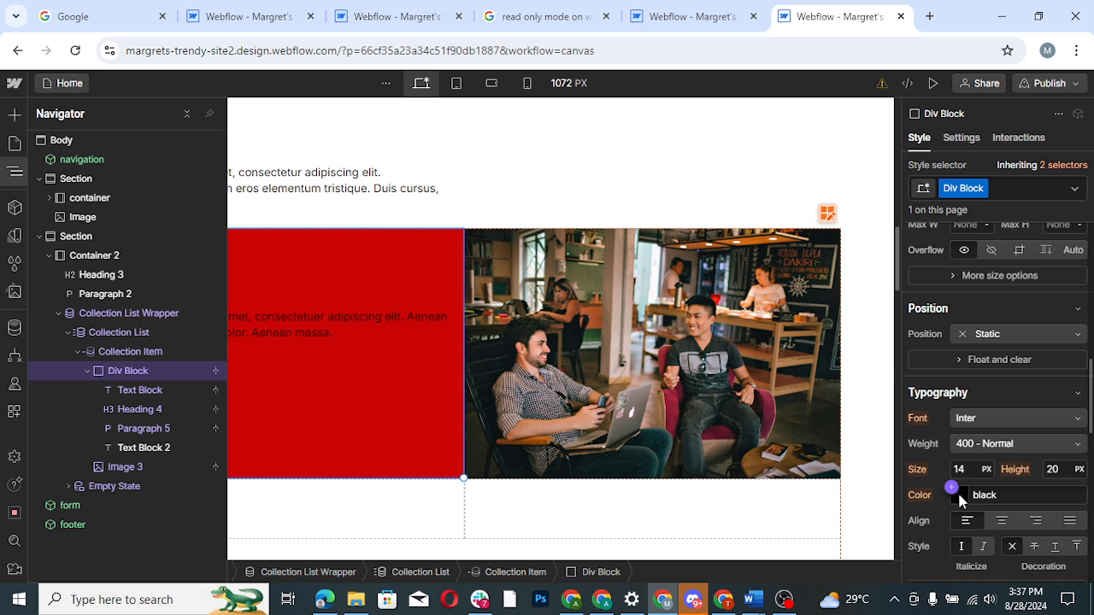
{"action": "left_click", "coordinate": [953, 488]}
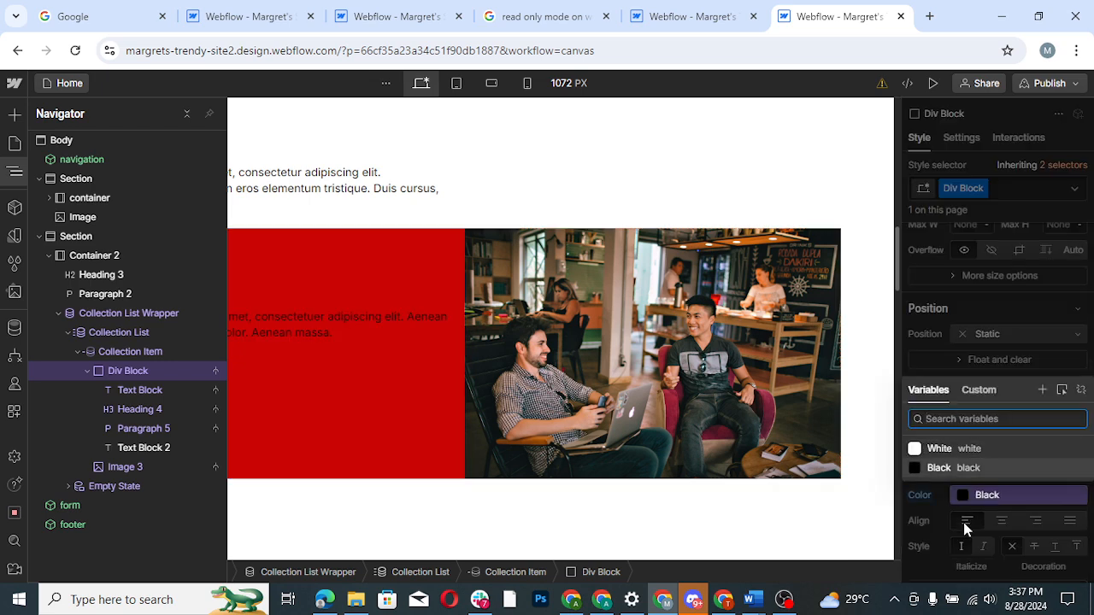
{"action": "left_click", "coordinate": [936, 499]}
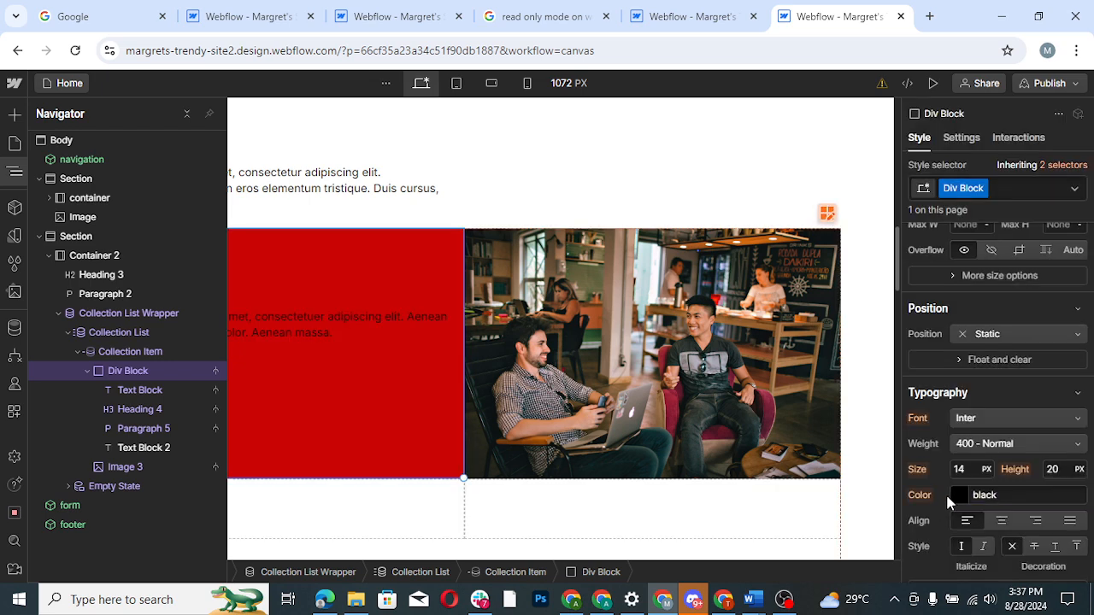
{"action": "left_click", "coordinate": [960, 496]}
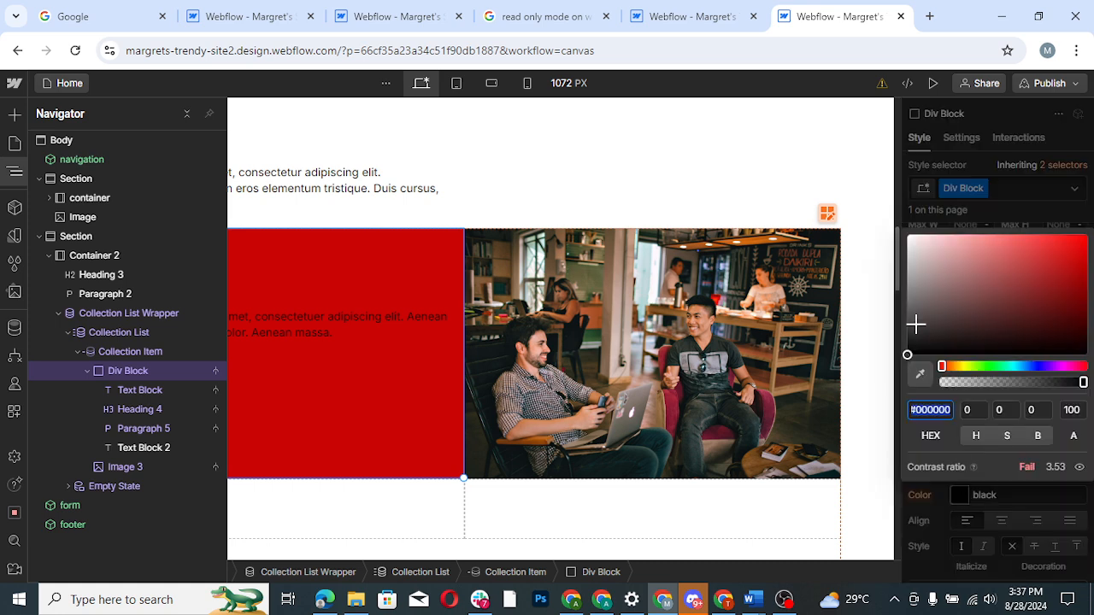
{"action": "left_click_drag", "start_coordinate": [916, 324], "coordinate": [905, 238]}
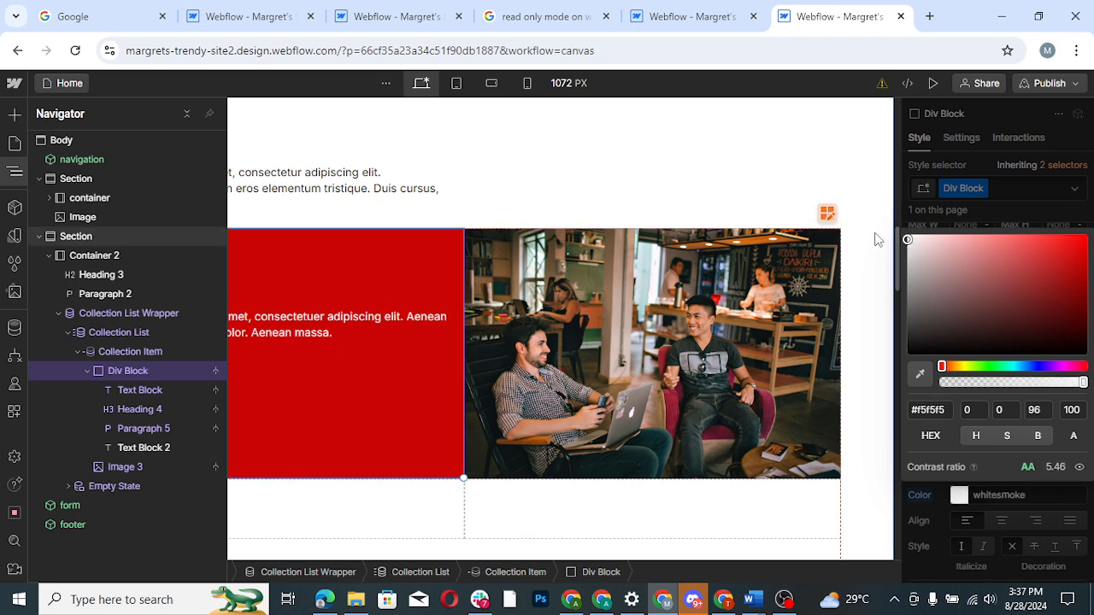
{"action": "left_click", "coordinate": [880, 238]}
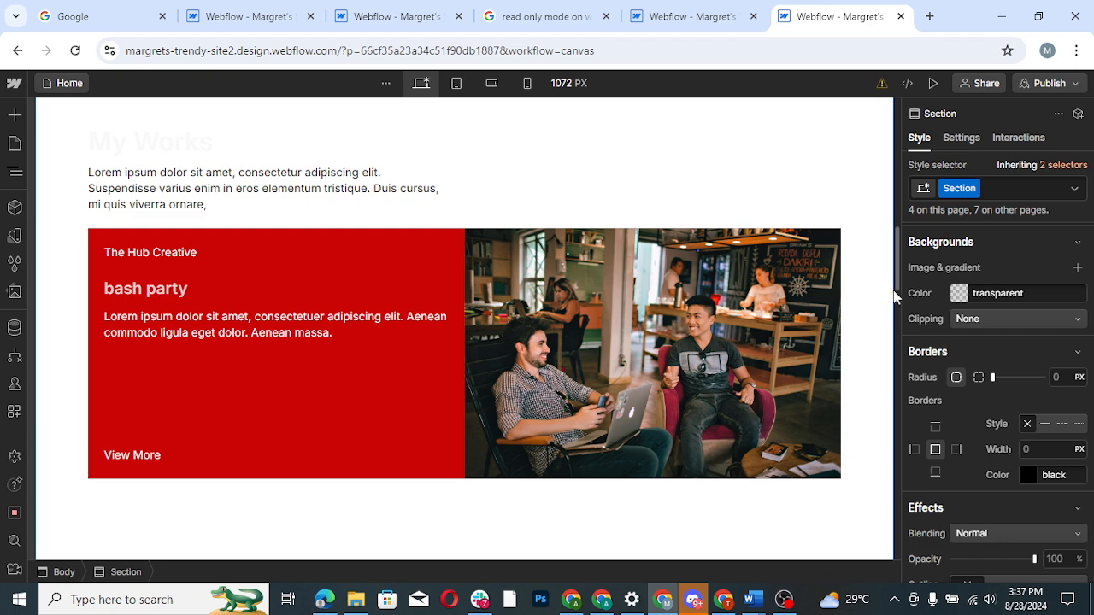
- Set the footer component's typography color to white (#ffffff) and return to the home page
{"action": "left_click_drag", "start_coordinate": [897, 290], "coordinate": [899, 371]}
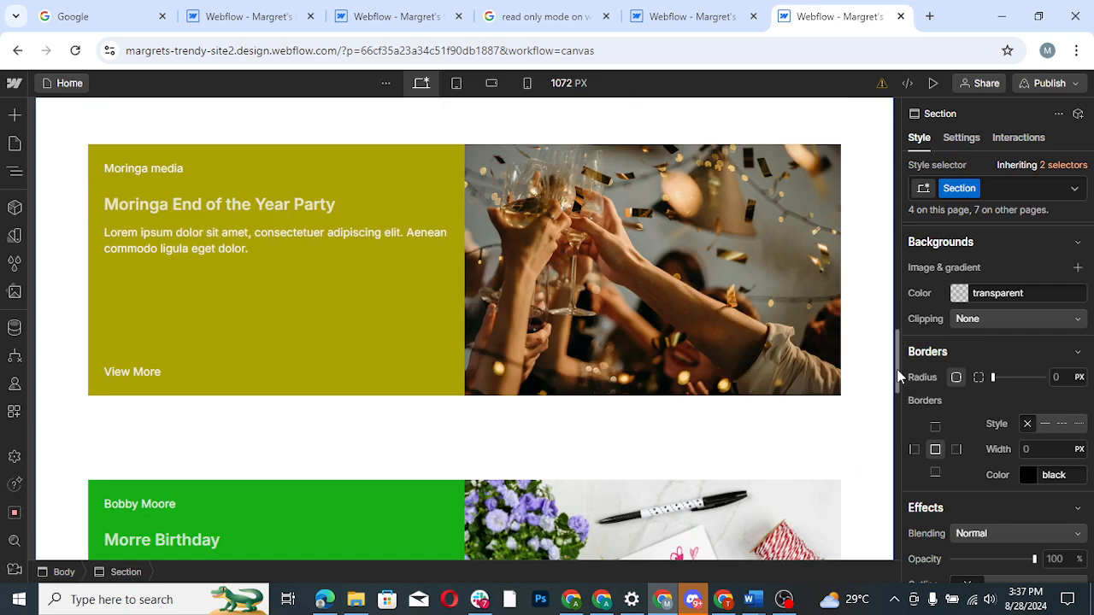
{"action": "left_click_drag", "start_coordinate": [897, 376], "coordinate": [898, 520]}
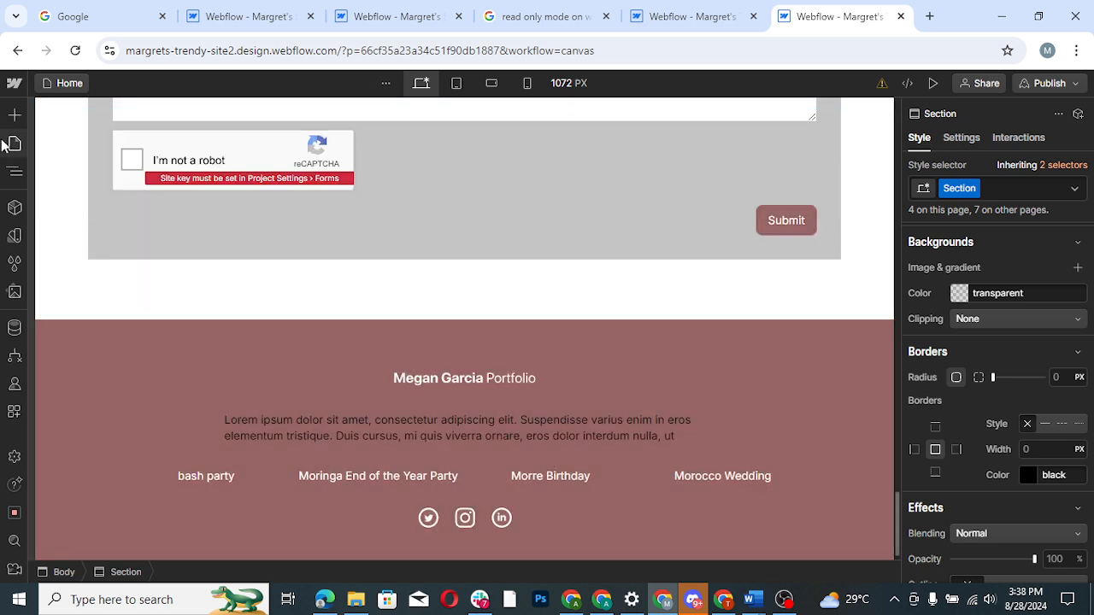
{"action": "double_click", "coordinate": [245, 426]}
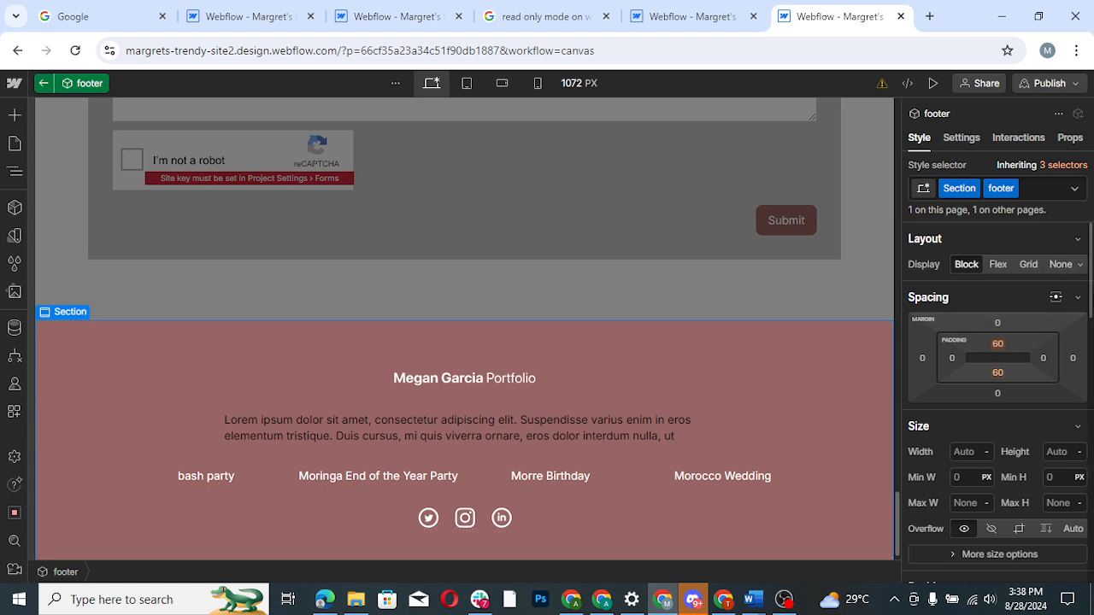
{"action": "scroll", "coordinate": [942, 401], "scroll_direction": "down", "scroll_amount": 5}
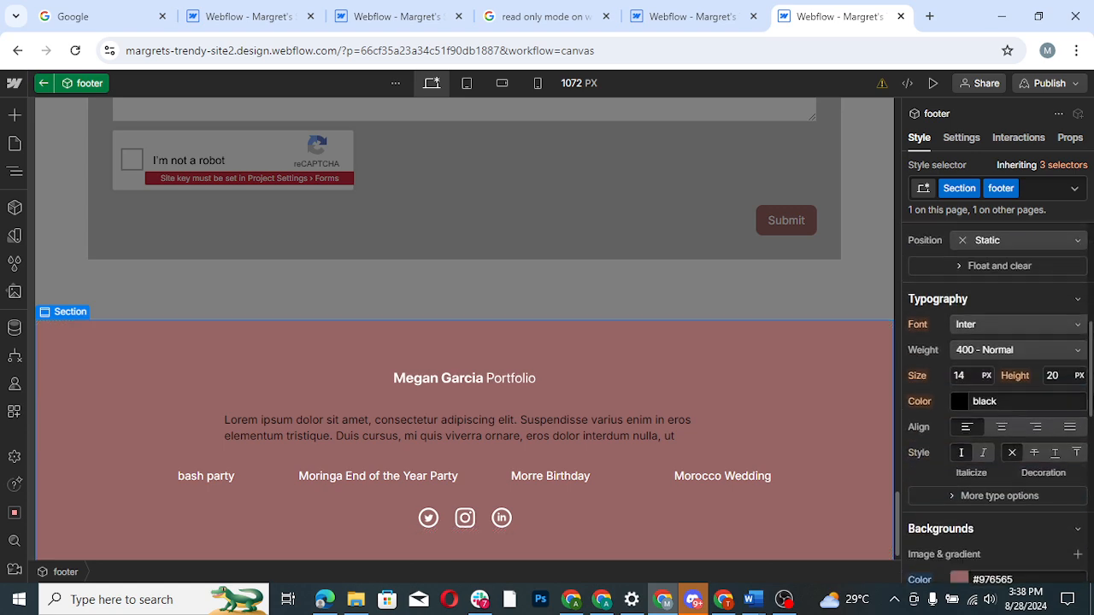
{"action": "left_click", "coordinate": [959, 399]}
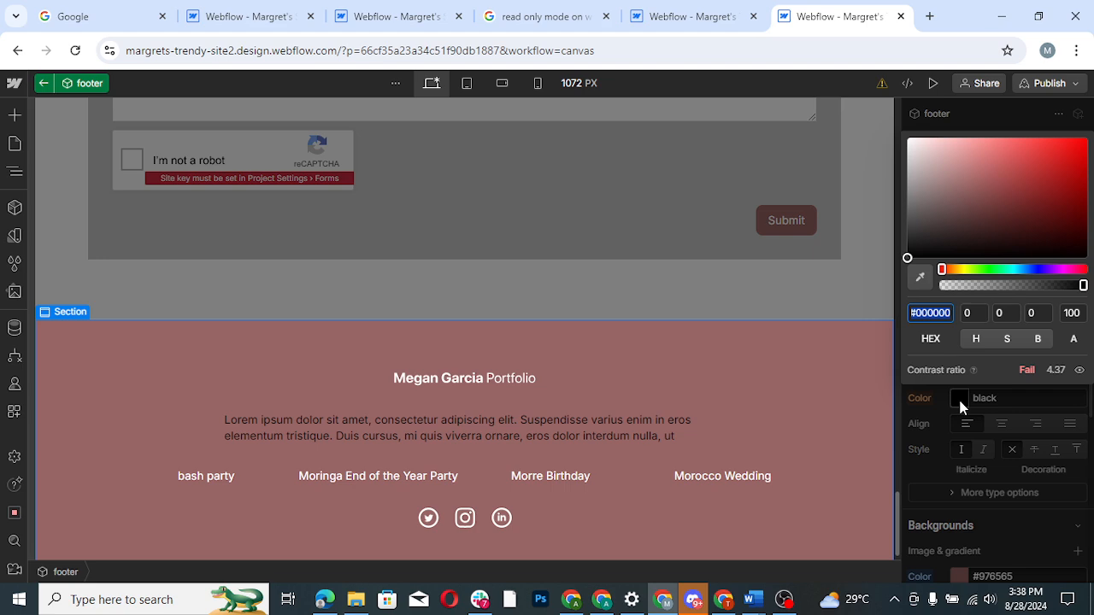
{"action": "left_click", "coordinate": [902, 133]}
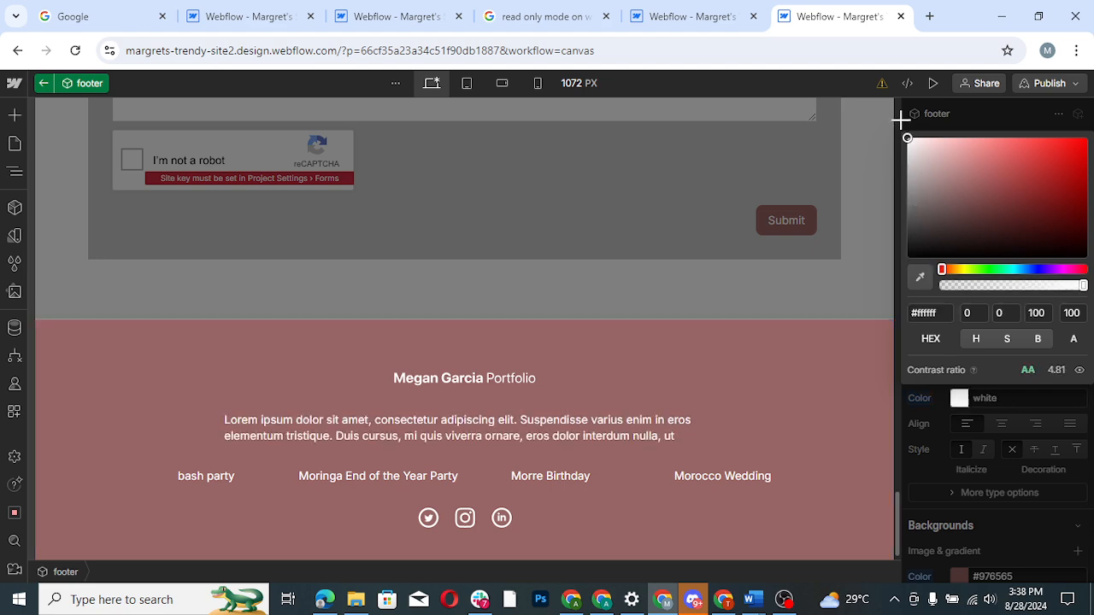
{"action": "left_click", "coordinate": [886, 162]}
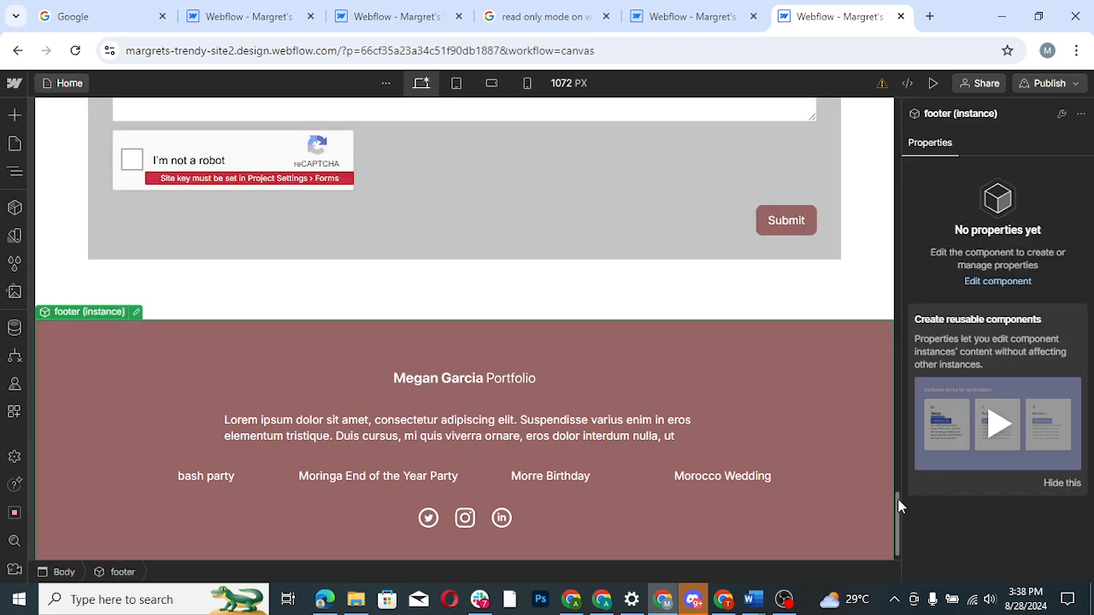
- Add an outside box shadow to the Form Block around the "Let's Work together" form
{"action": "left_click_drag", "start_coordinate": [898, 506], "coordinate": [897, 453]}
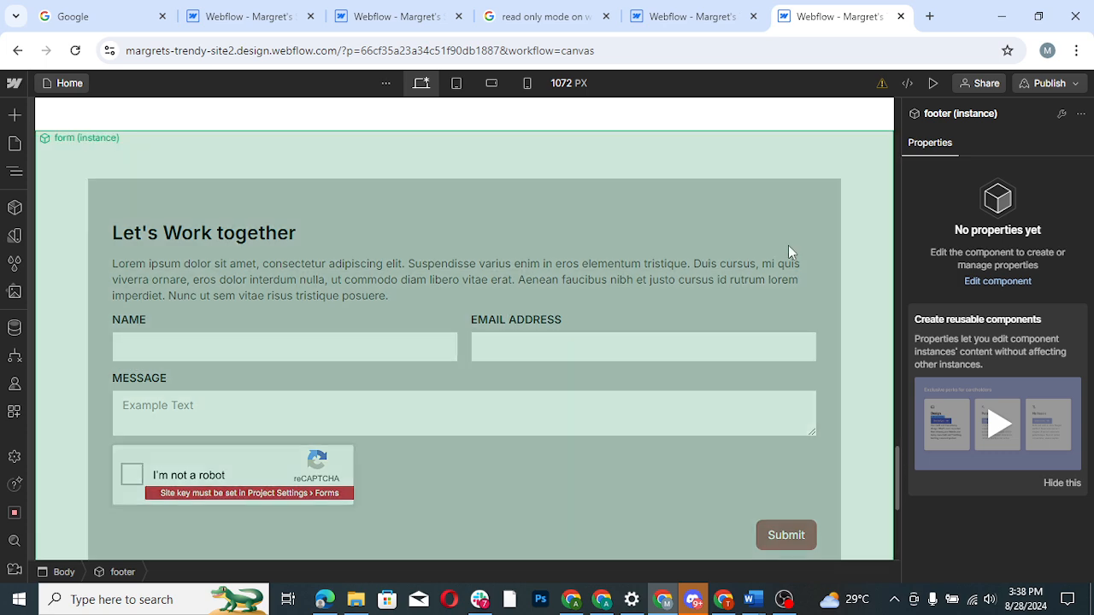
{"action": "double_click", "coordinate": [789, 246]}
{"action": "double_click", "coordinate": [785, 234]}
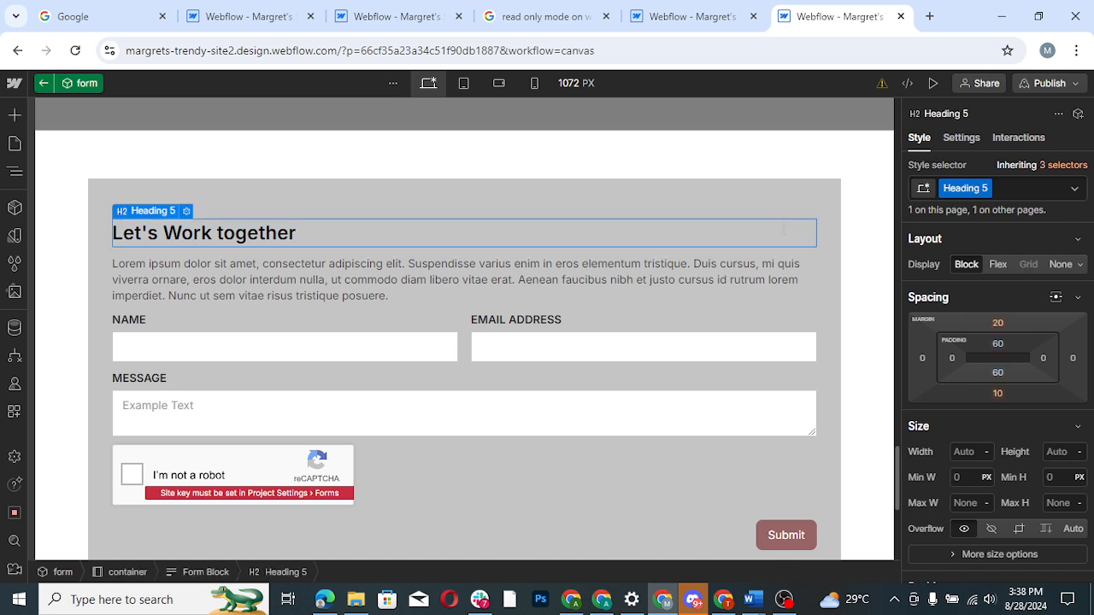
{"action": "double_click", "coordinate": [780, 193]}
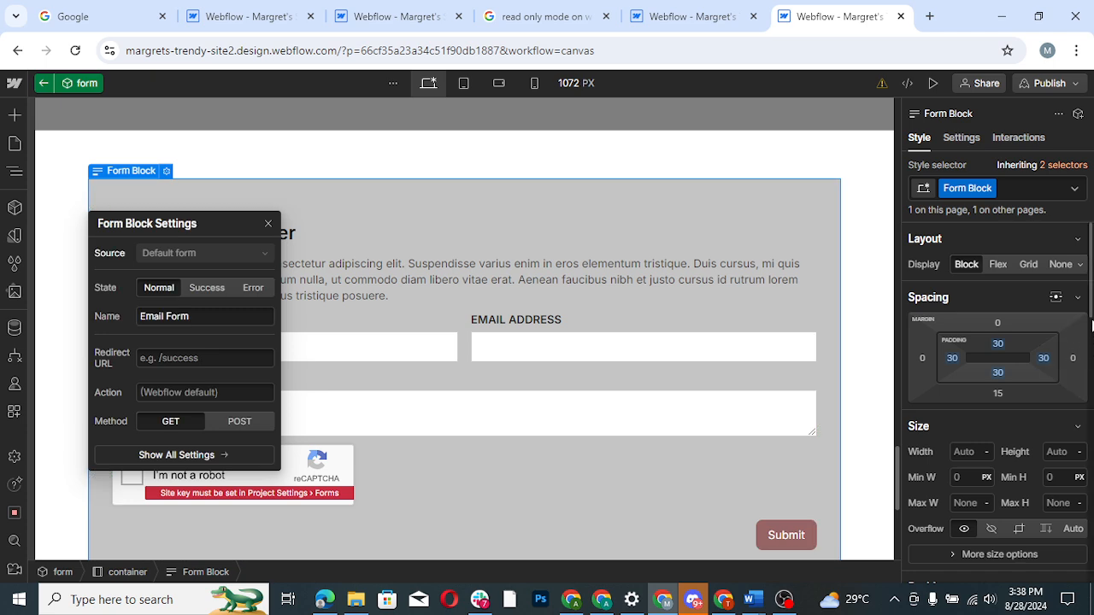
{"action": "scroll", "coordinate": [1091, 312], "scroll_direction": "down", "scroll_amount": 4}
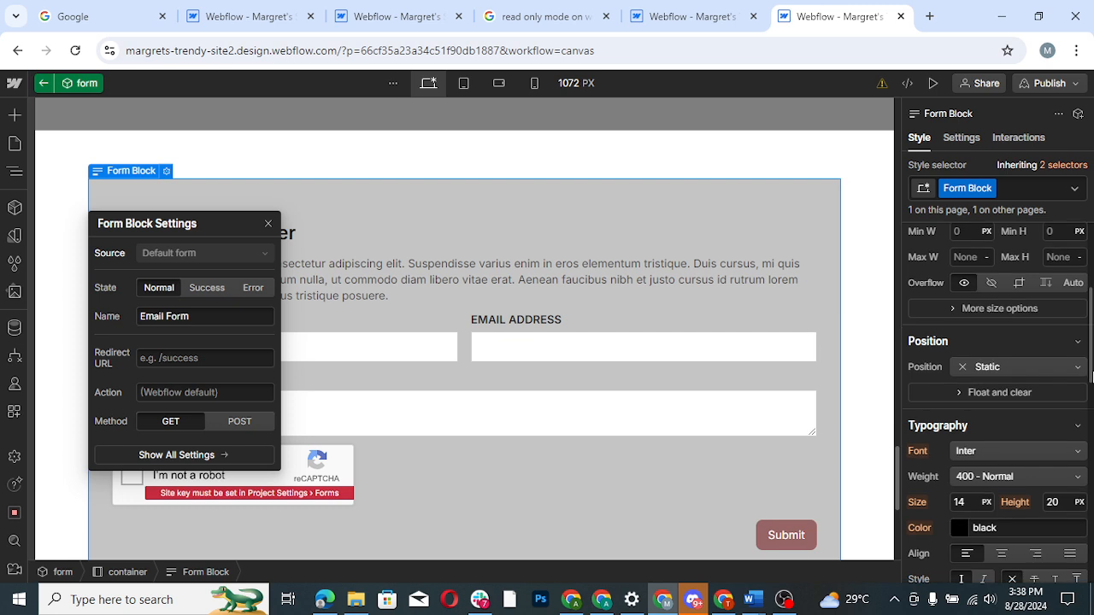
{"action": "scroll", "coordinate": [1091, 515], "scroll_direction": "down", "scroll_amount": 5}
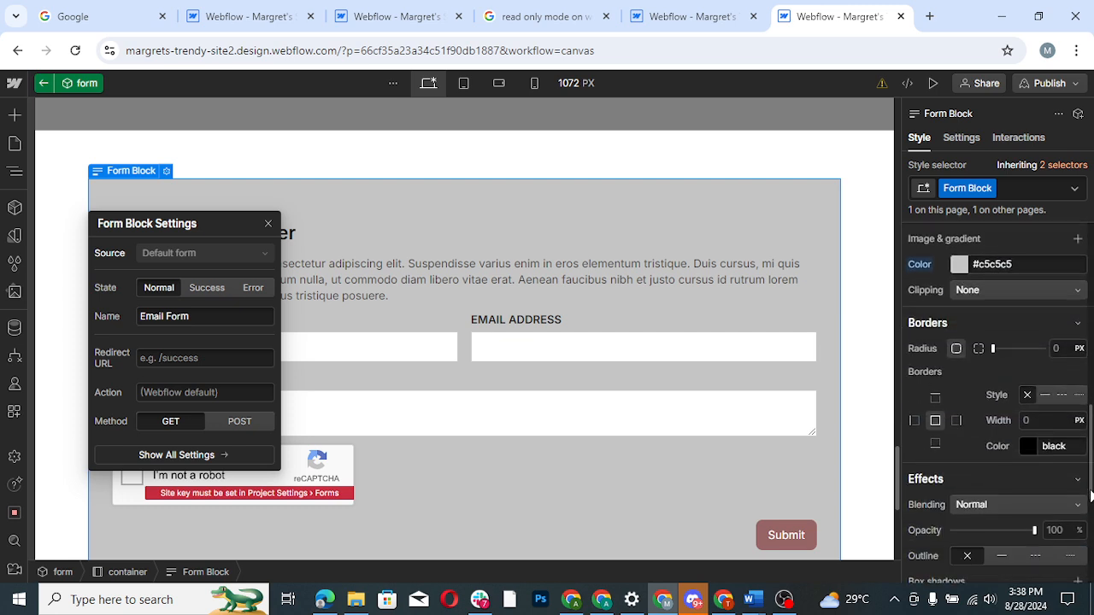
{"action": "scroll", "coordinate": [1090, 515], "scroll_direction": "down", "scroll_amount": 2}
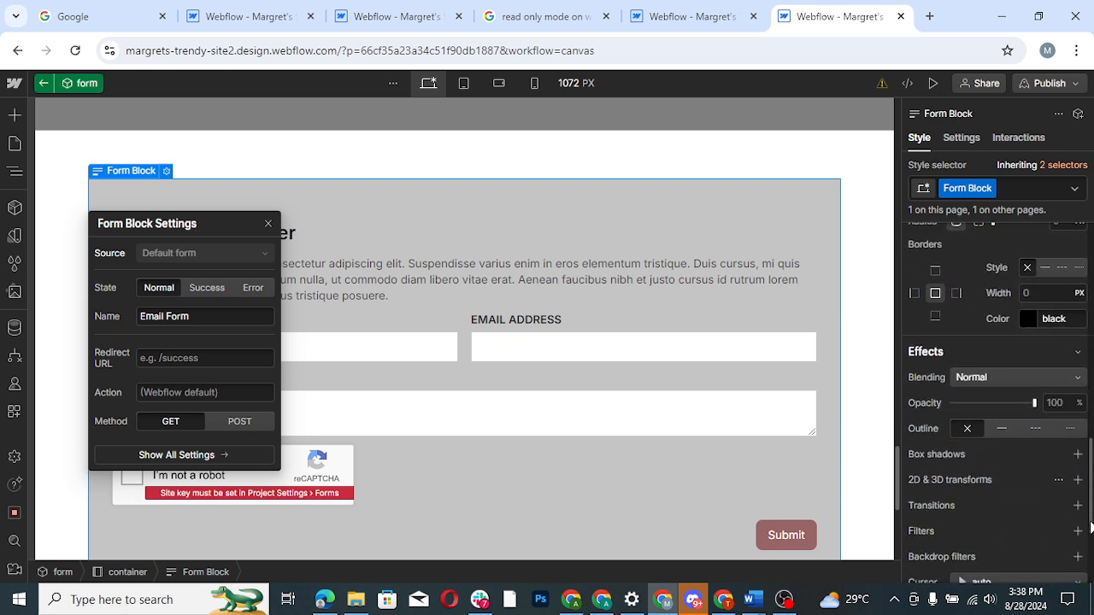
{"action": "scroll", "coordinate": [1091, 530], "scroll_direction": "down", "scroll_amount": 1}
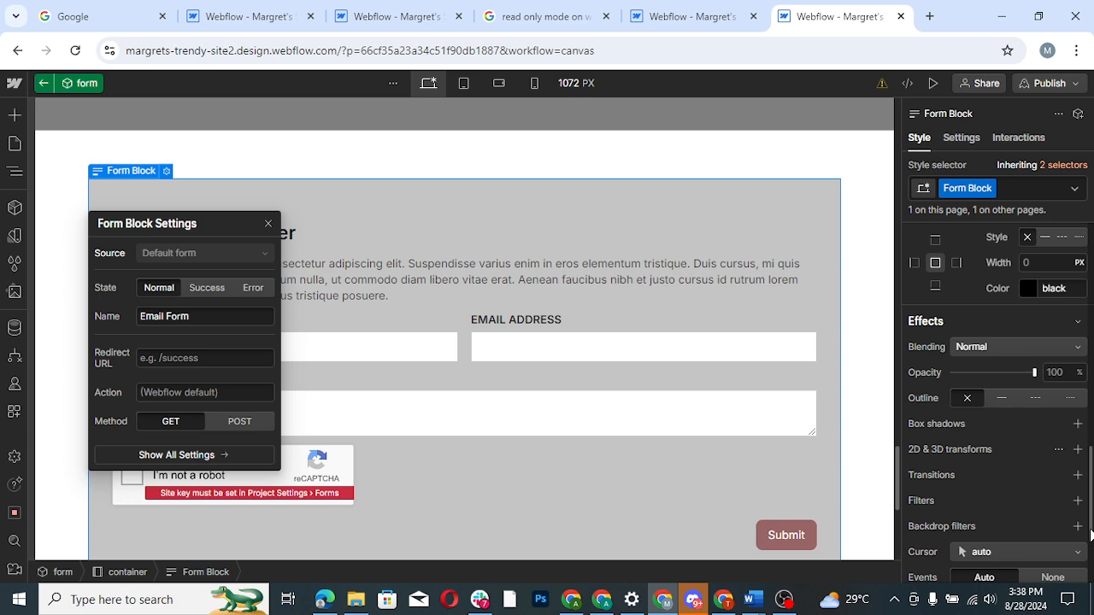
{"action": "left_click", "coordinate": [1077, 425]}
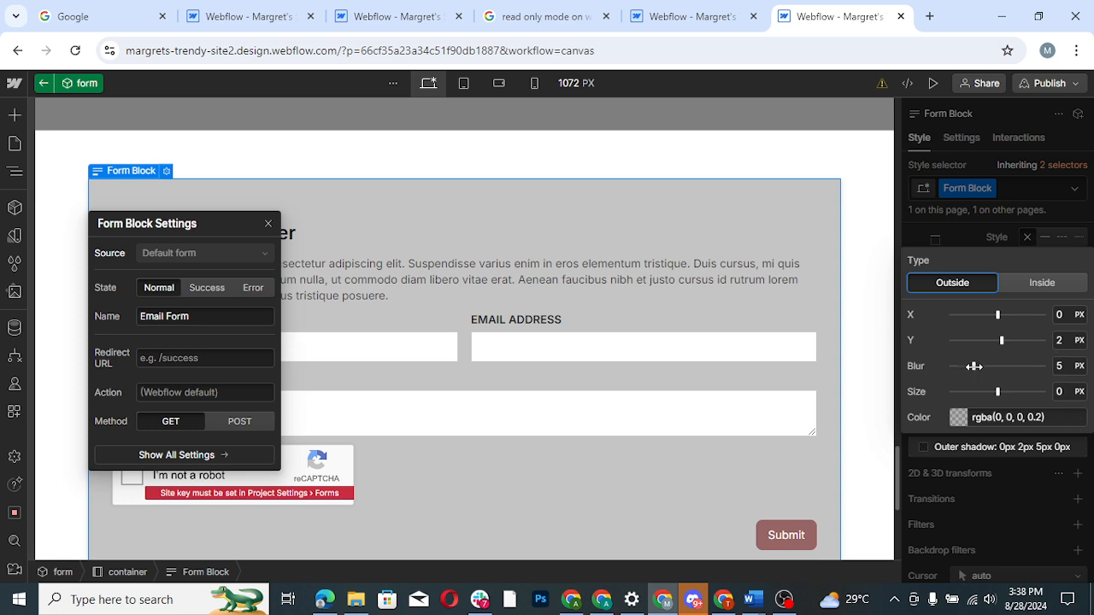
- Set the Form Block's shadow to X 6 px, Y 8 px, blur 13 px and size 12 px, and preview the page
{"action": "left_click_drag", "start_coordinate": [975, 366], "coordinate": [1022, 368]}
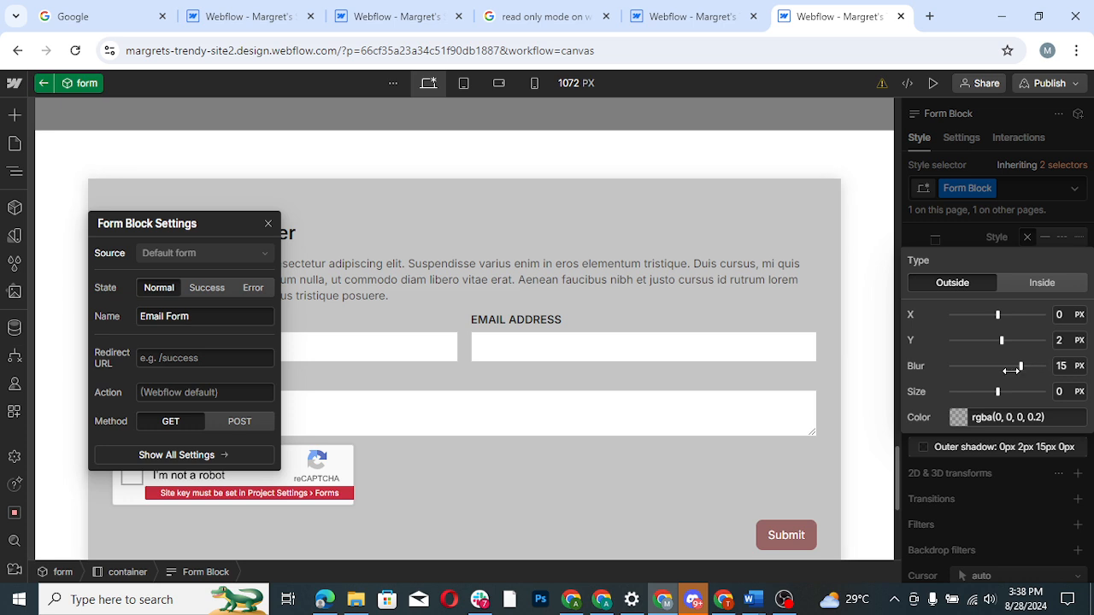
{"action": "left_click", "coordinate": [1011, 368]}
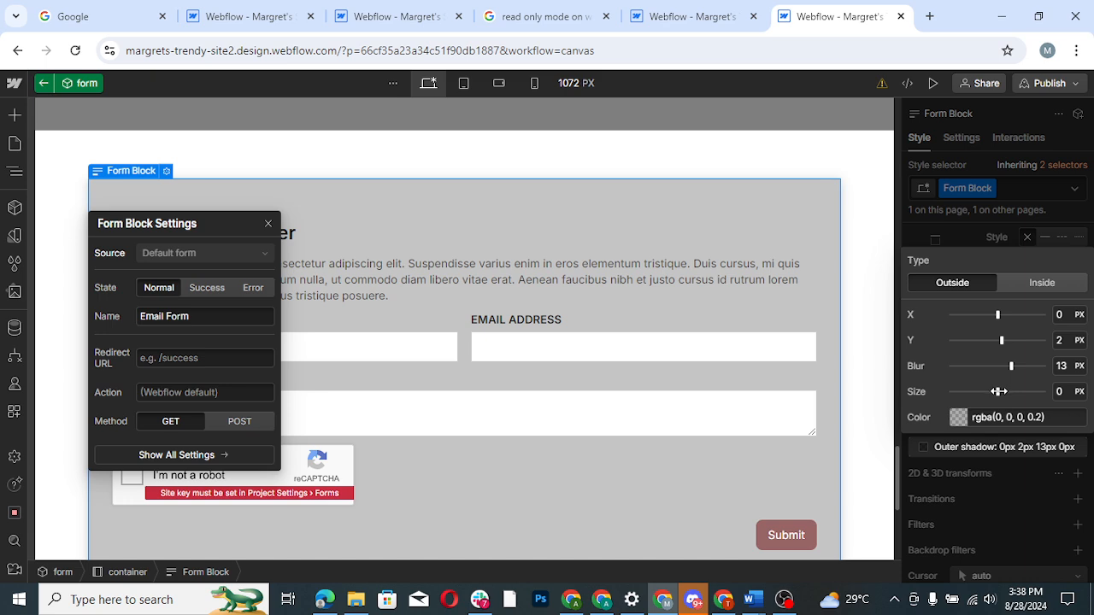
{"action": "left_click_drag", "start_coordinate": [998, 392], "coordinate": [1027, 392]}
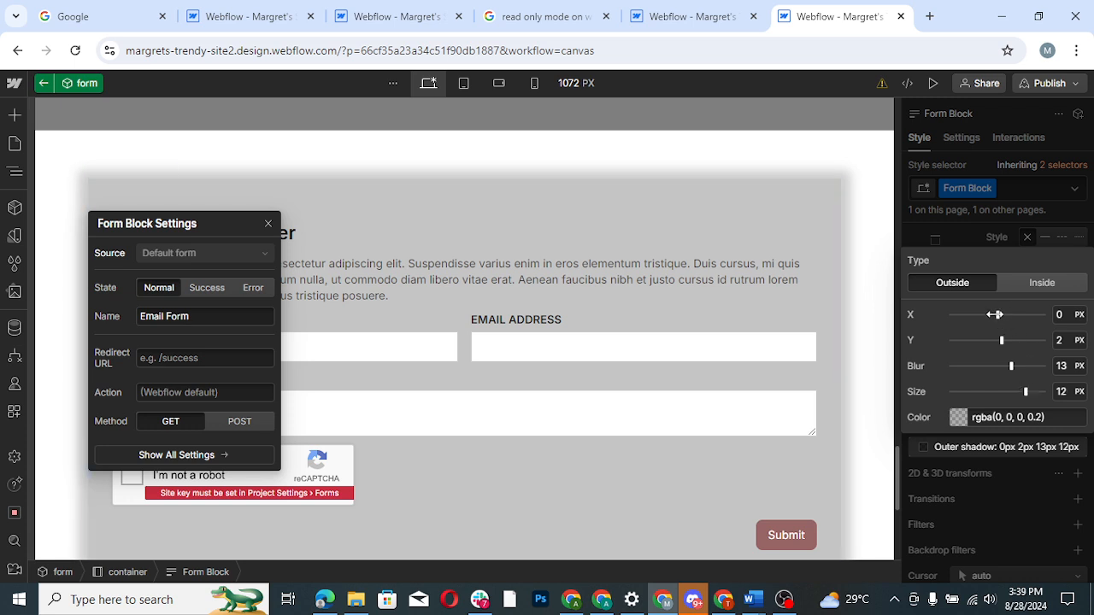
{"action": "mouse_move", "coordinate": [995, 314]}
{"action": "left_mouse_down"}
{"action": "mouse_move", "coordinate": [982, 315]}
{"action": "mouse_move", "coordinate": [1012, 315]}
{"action": "left_mouse_up"}
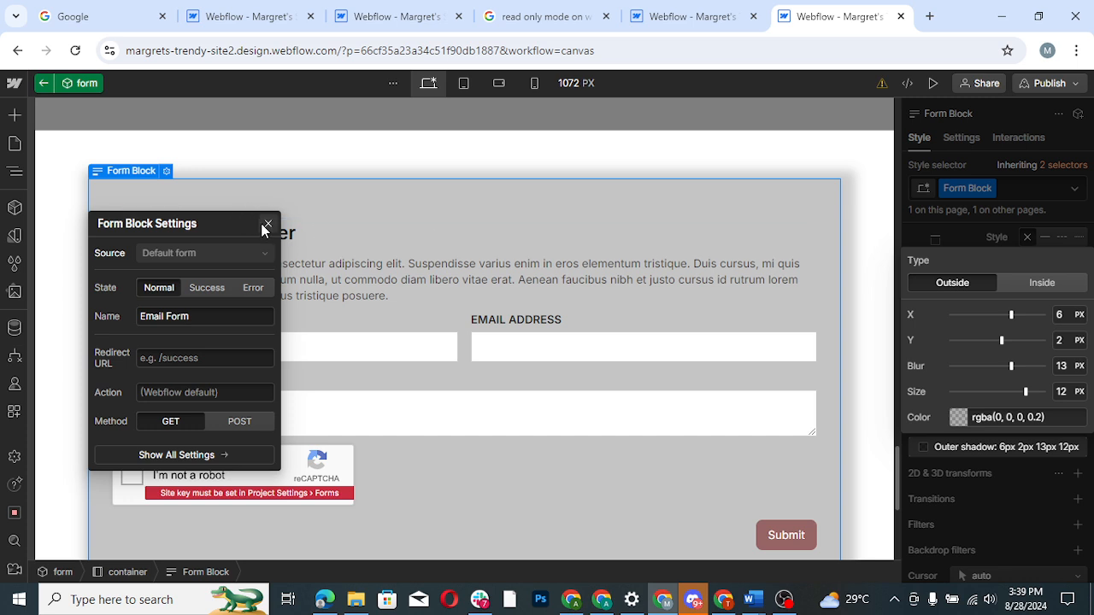
{"action": "left_click", "coordinate": [267, 226]}
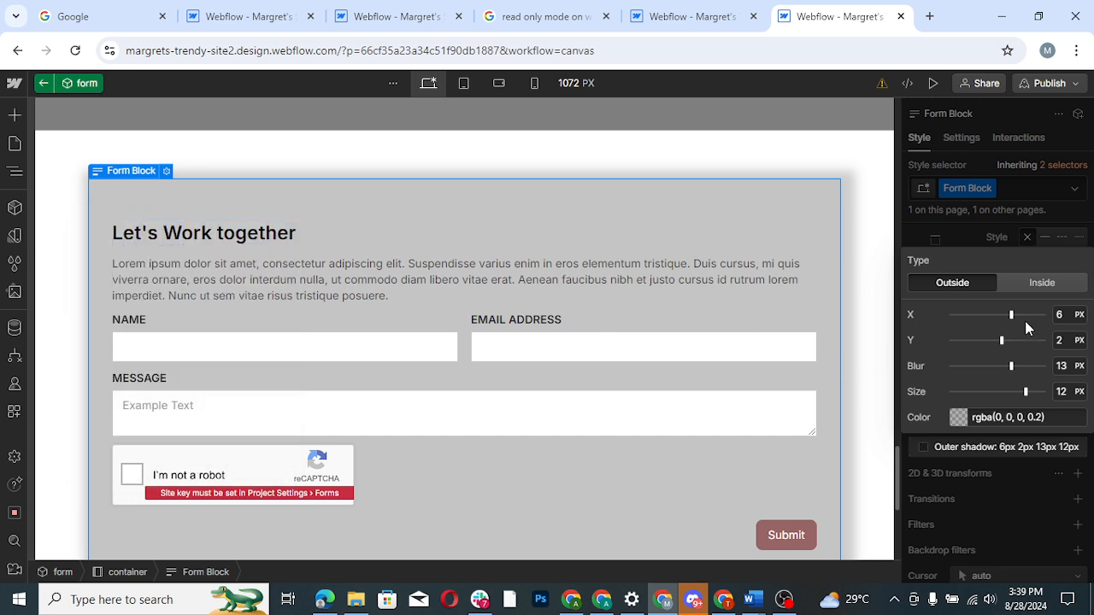
{"action": "left_click_drag", "start_coordinate": [1003, 339], "coordinate": [1017, 359]}
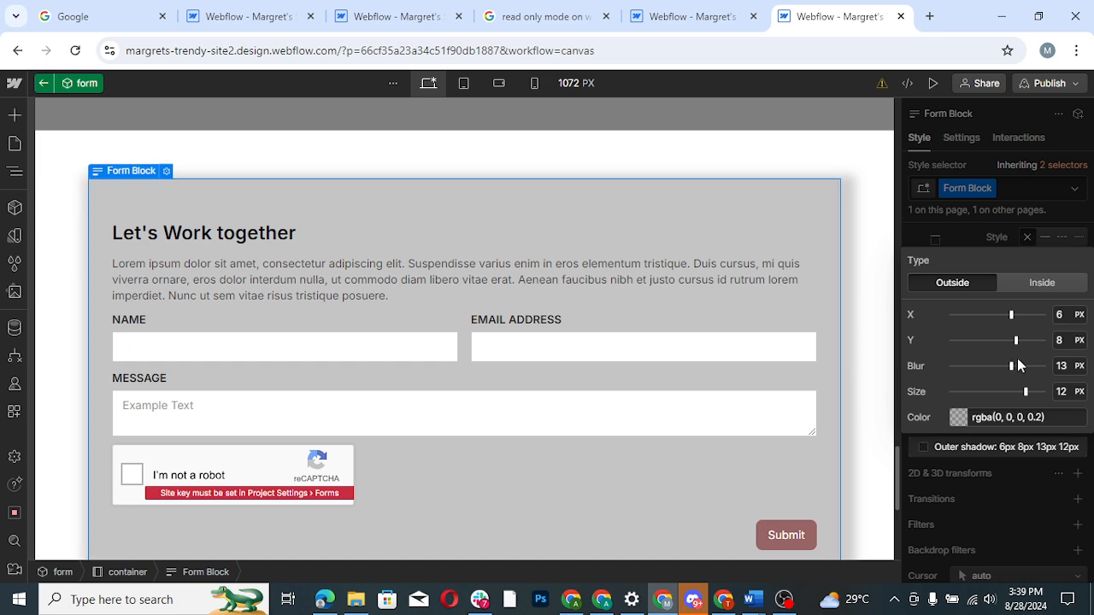
{"action": "left_click", "coordinate": [934, 83]}
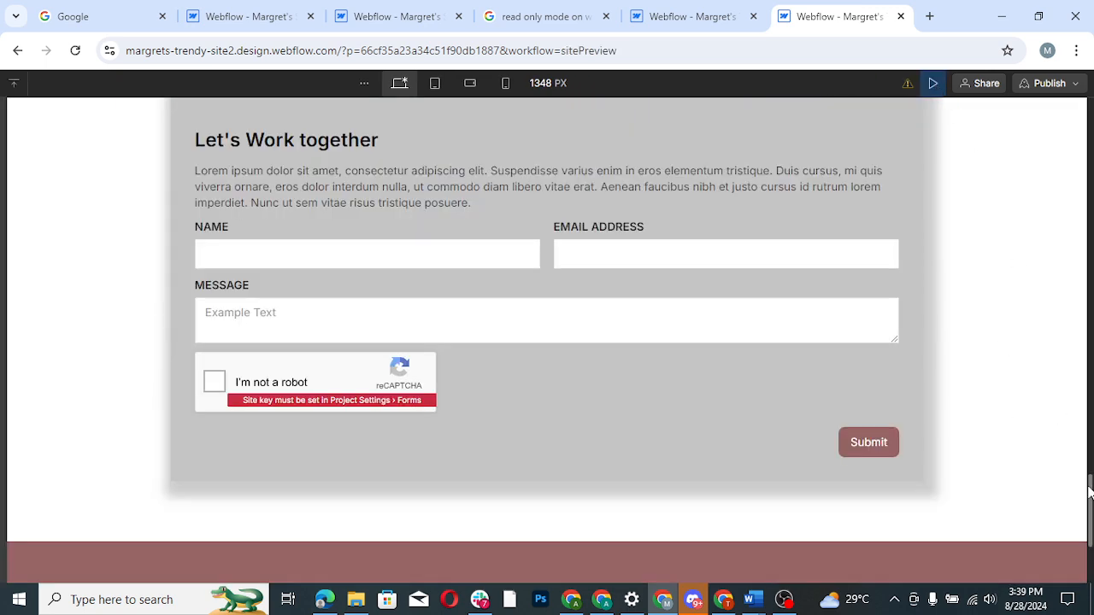
- Leave the preview and the form component's editing mode, and return to the start of the home page
{"action": "left_click_drag", "start_coordinate": [1090, 492], "coordinate": [1086, 117]}
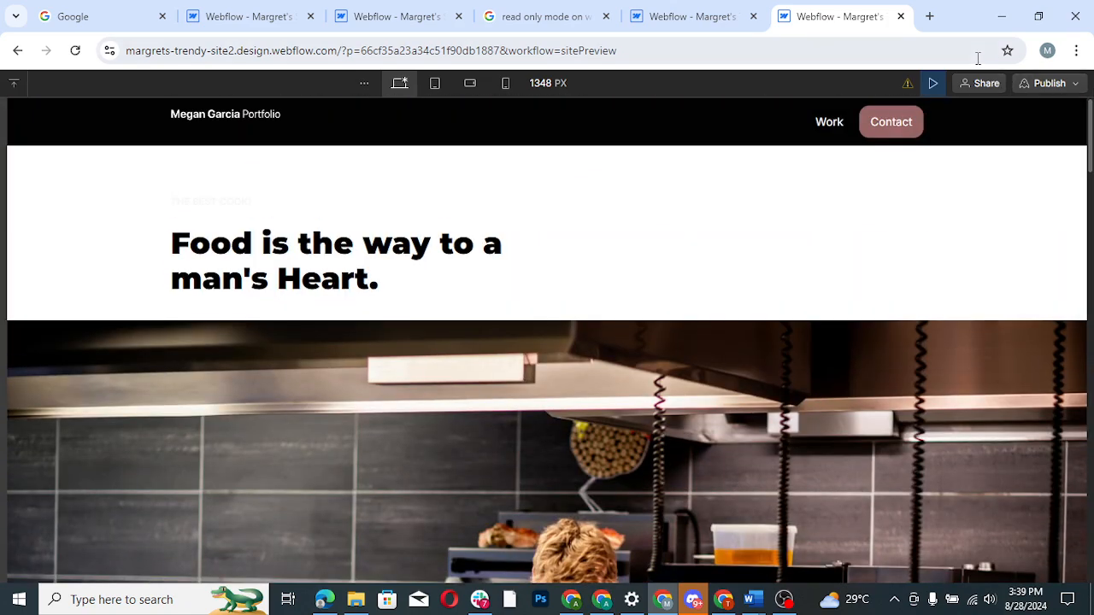
{"action": "left_click", "coordinate": [936, 84]}
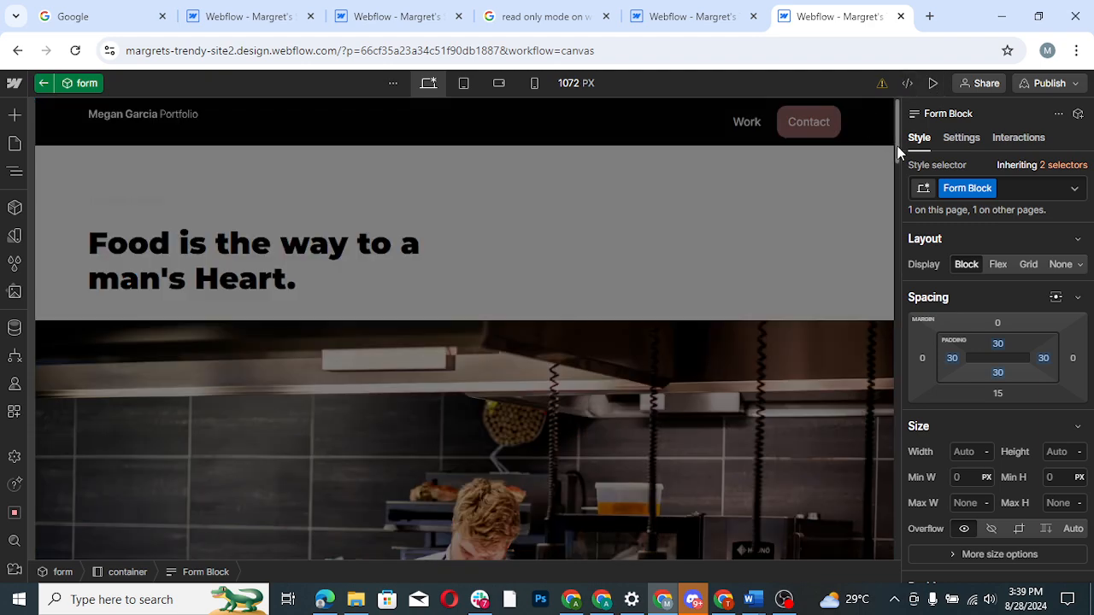
{"action": "left_click", "coordinate": [44, 84]}
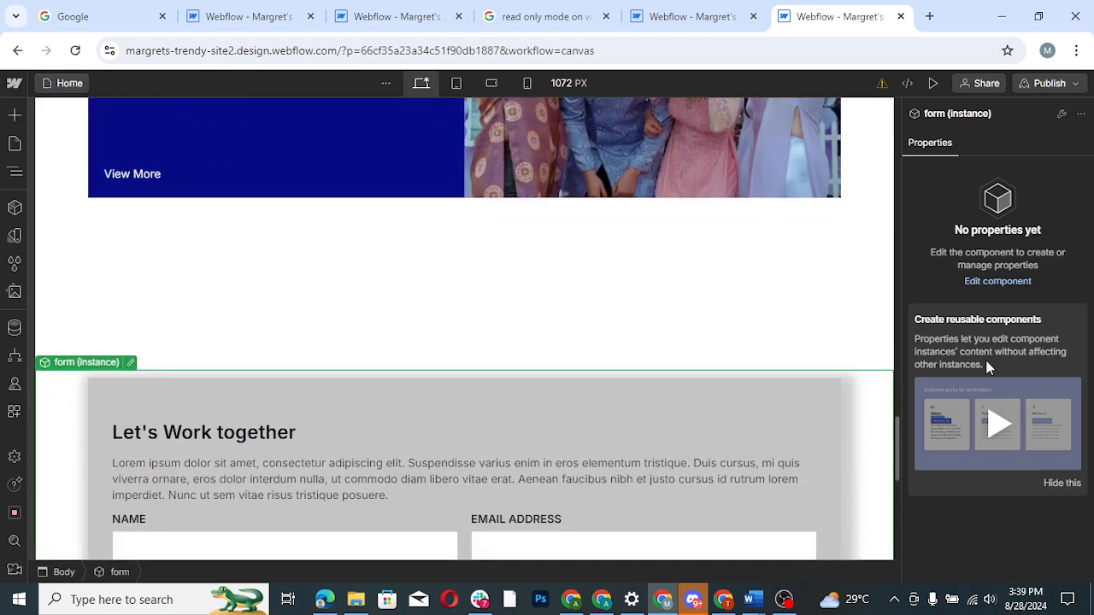
{"action": "left_click_drag", "start_coordinate": [897, 455], "coordinate": [901, 122]}
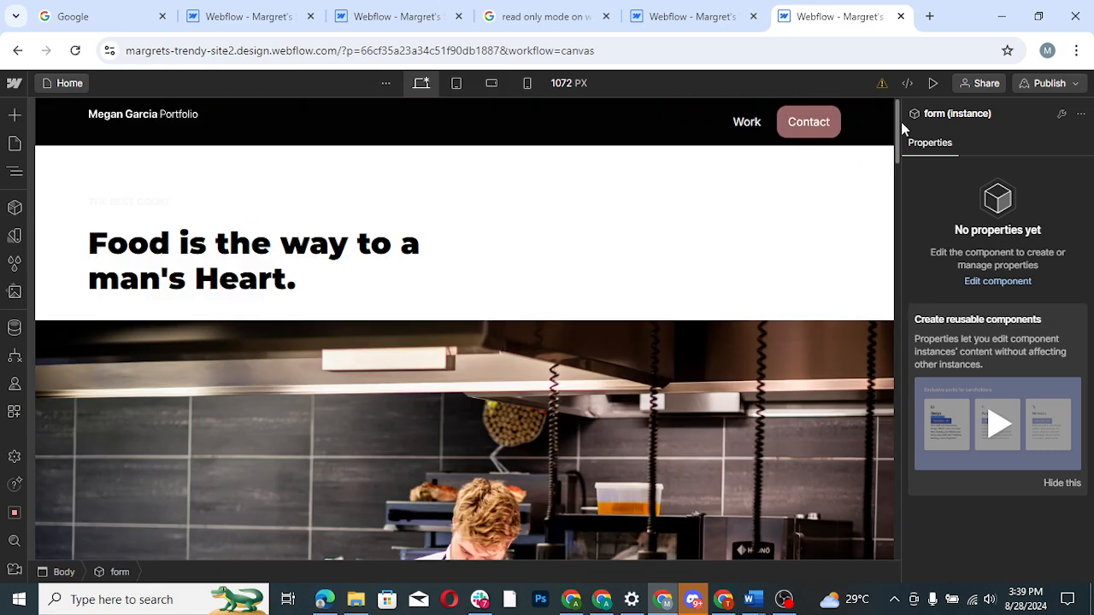
- Examine the typography and background color settings of the navigation component's Navbar, and return to the home page
{"action": "double_click", "coordinate": [750, 142]}
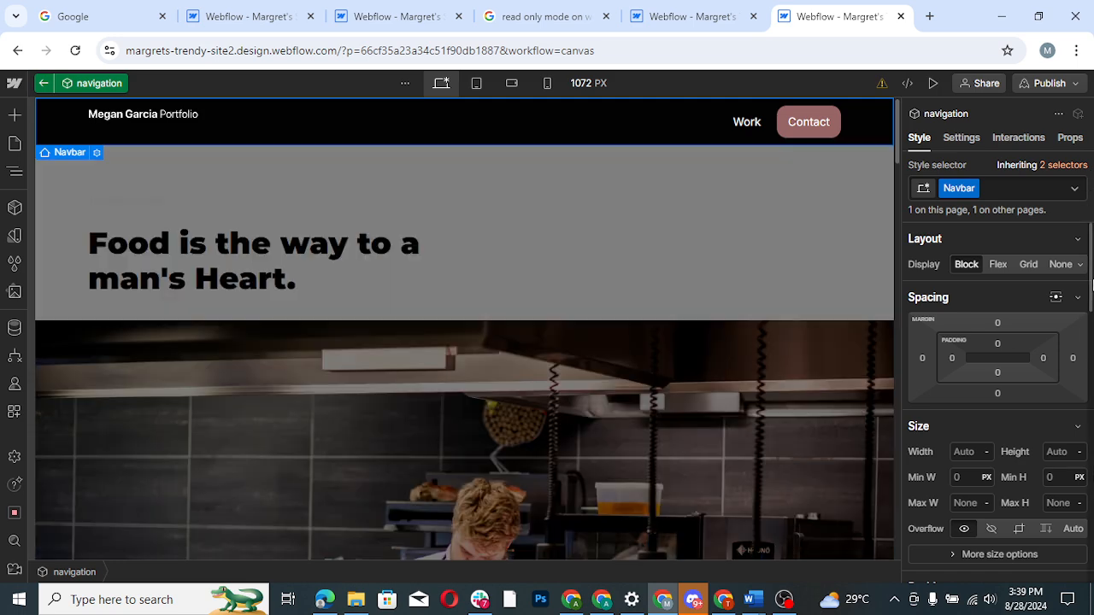
{"action": "scroll", "coordinate": [1091, 294], "scroll_direction": "down", "scroll_amount": 5}
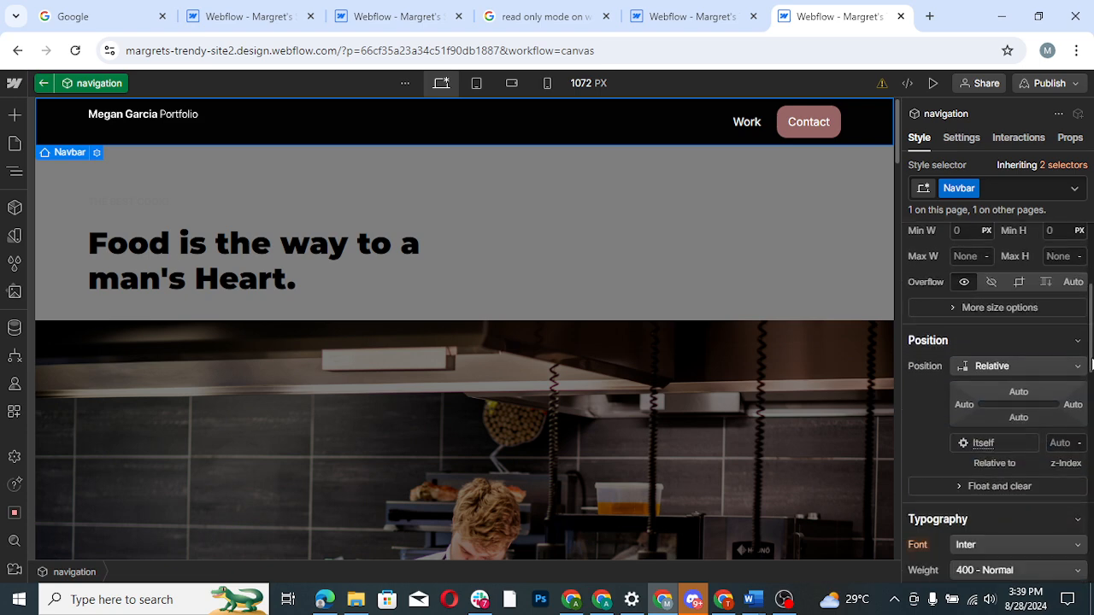
{"action": "scroll", "coordinate": [997, 402], "scroll_direction": "down", "scroll_amount": 3}
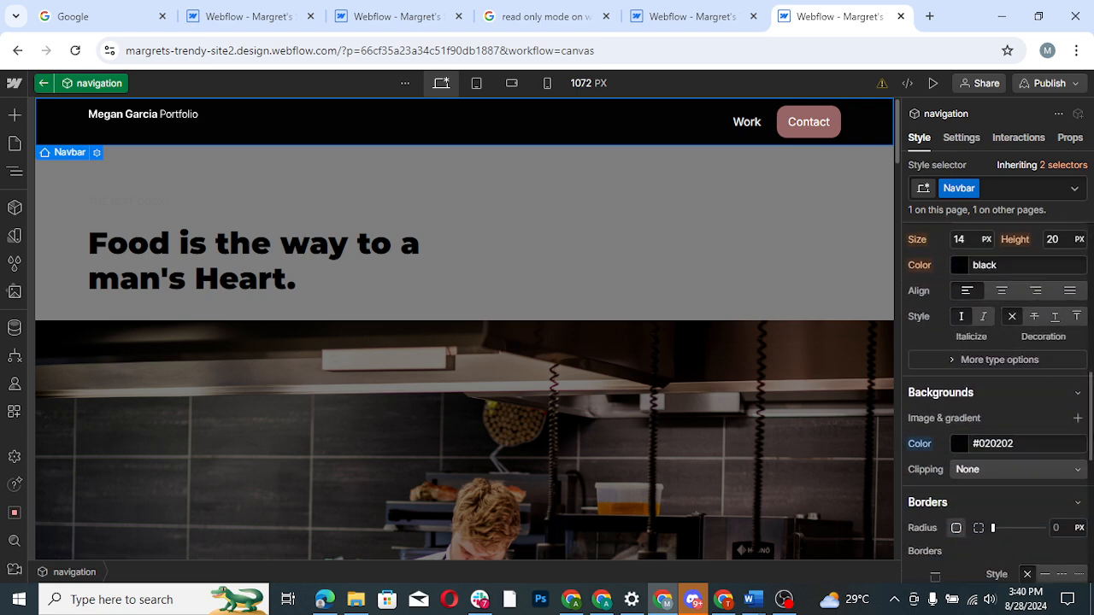
{"action": "scroll", "coordinate": [997, 402], "scroll_direction": "up", "scroll_amount": 1}
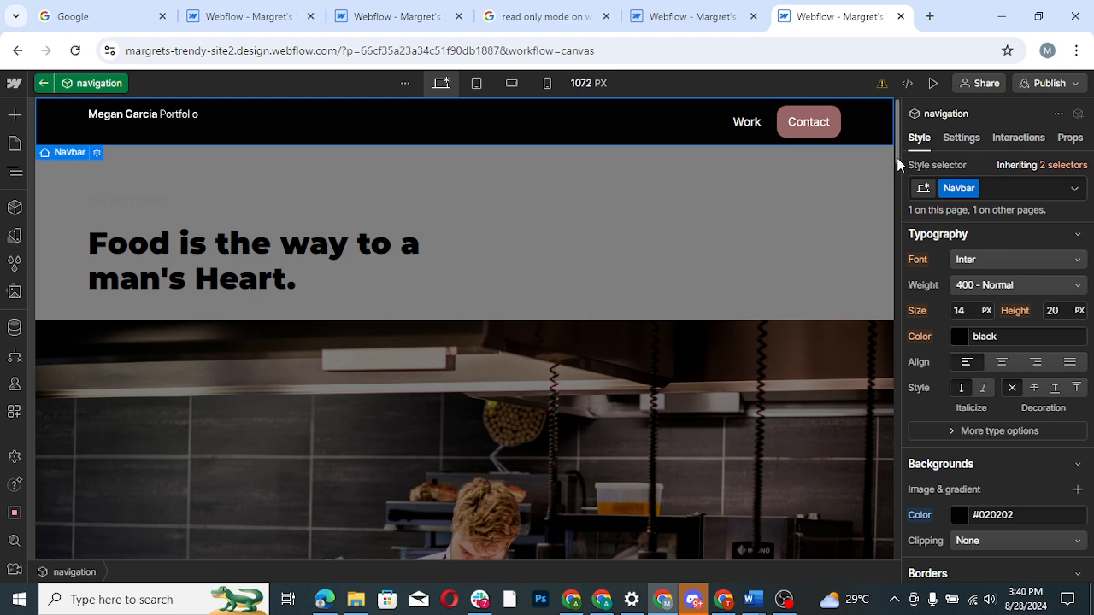
{"action": "left_click", "coordinate": [44, 83]}
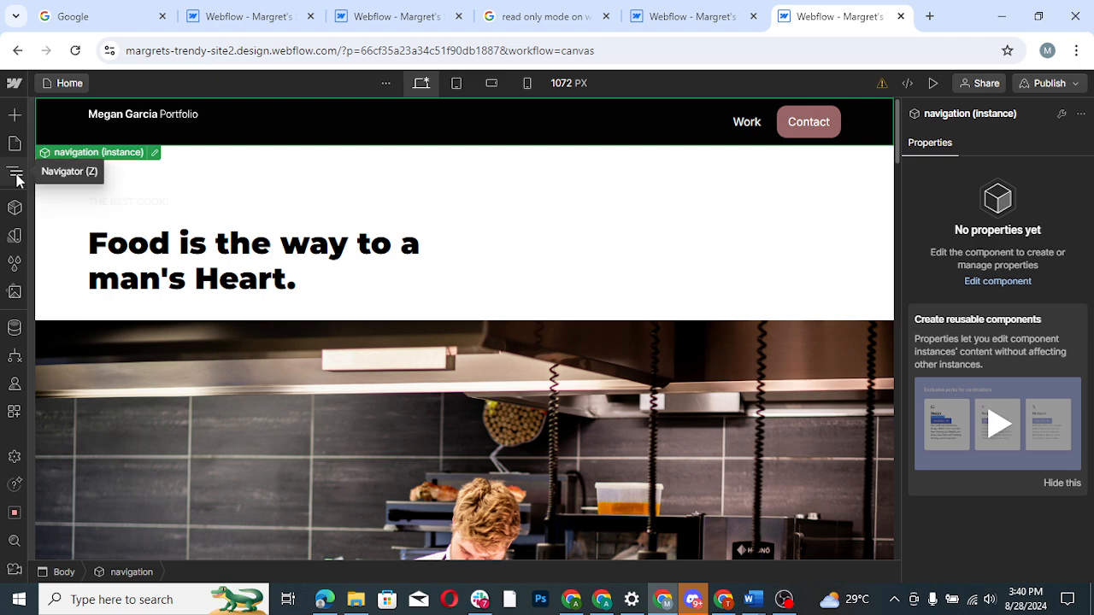
- Open the static Contact page and look over its current design
{"action": "left_click", "coordinate": [15, 145]}
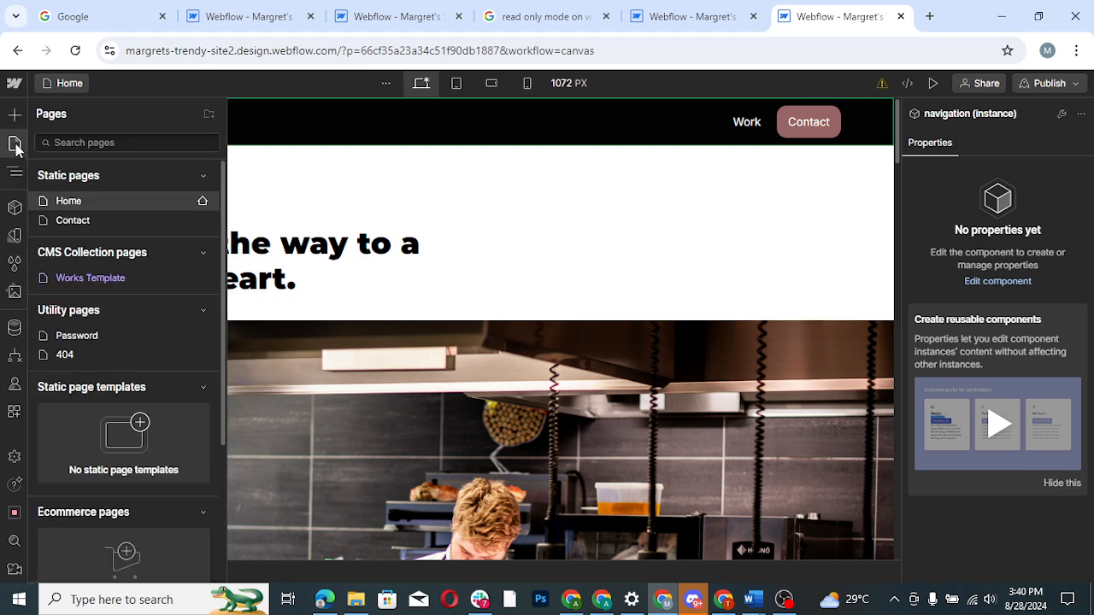
{"action": "left_click", "coordinate": [105, 220]}
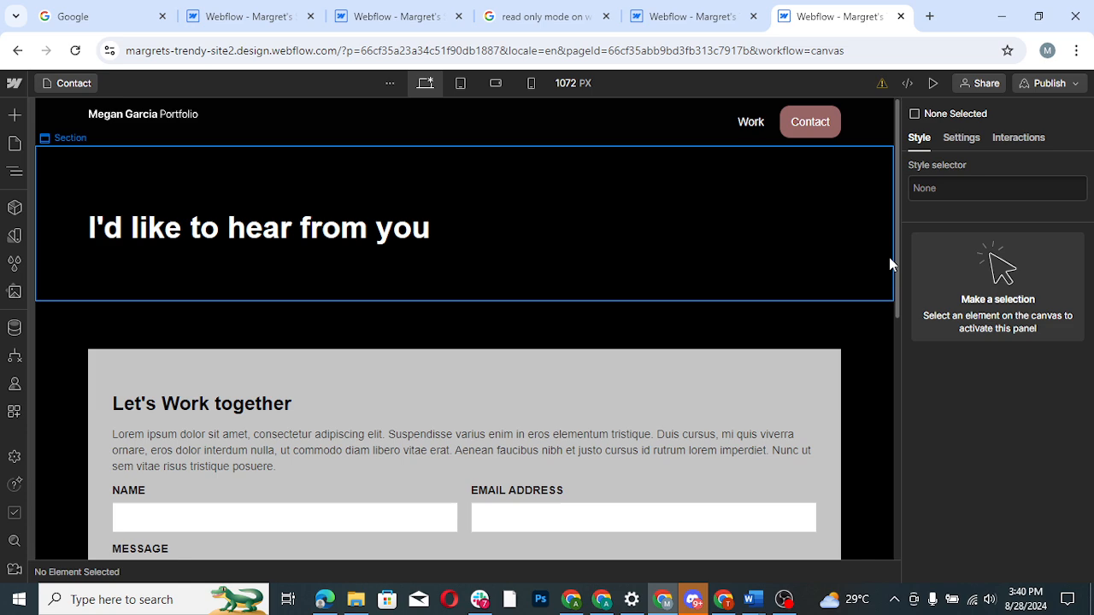
{"action": "left_click_drag", "start_coordinate": [897, 281], "coordinate": [902, 177]}
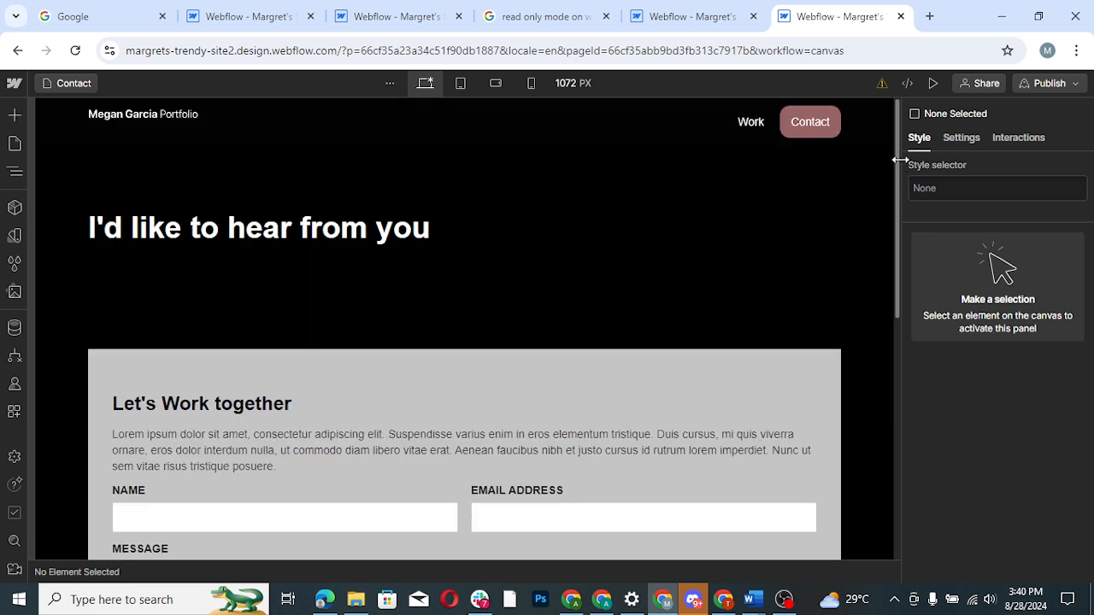
- Swap the Contact page's Body 3 class for the existing Body class
{"action": "left_click", "coordinate": [17, 174]}
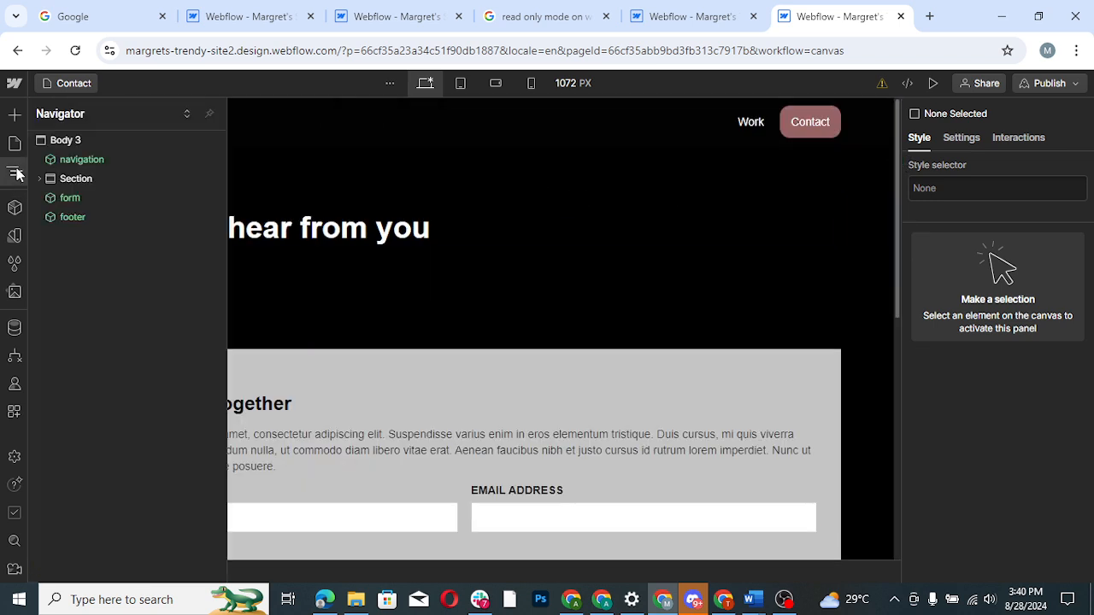
{"action": "left_click", "coordinate": [65, 141]}
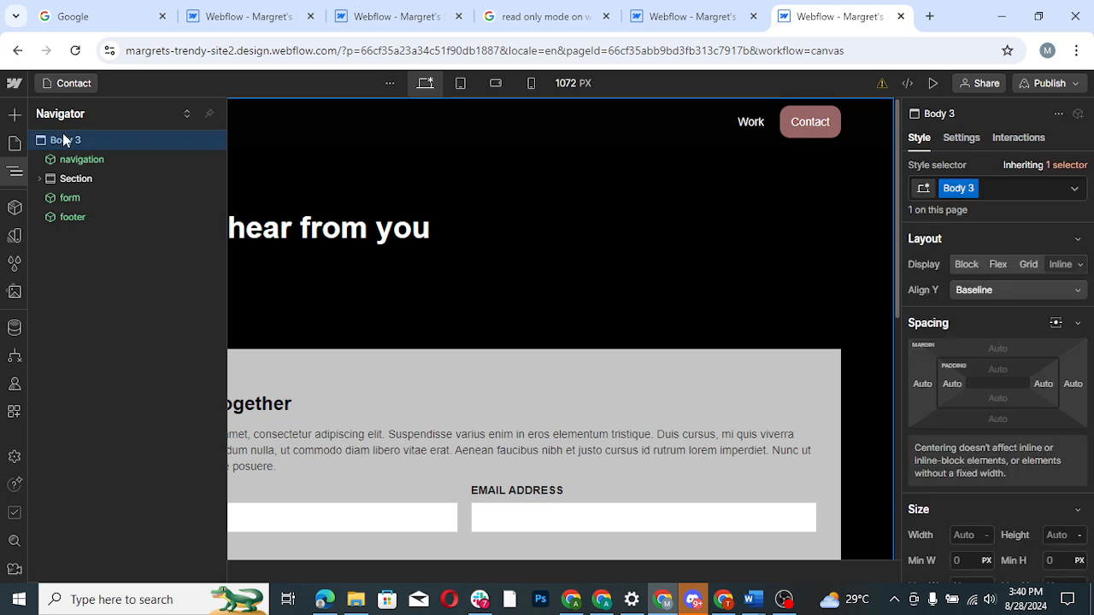
{"action": "double_click", "coordinate": [966, 189]}
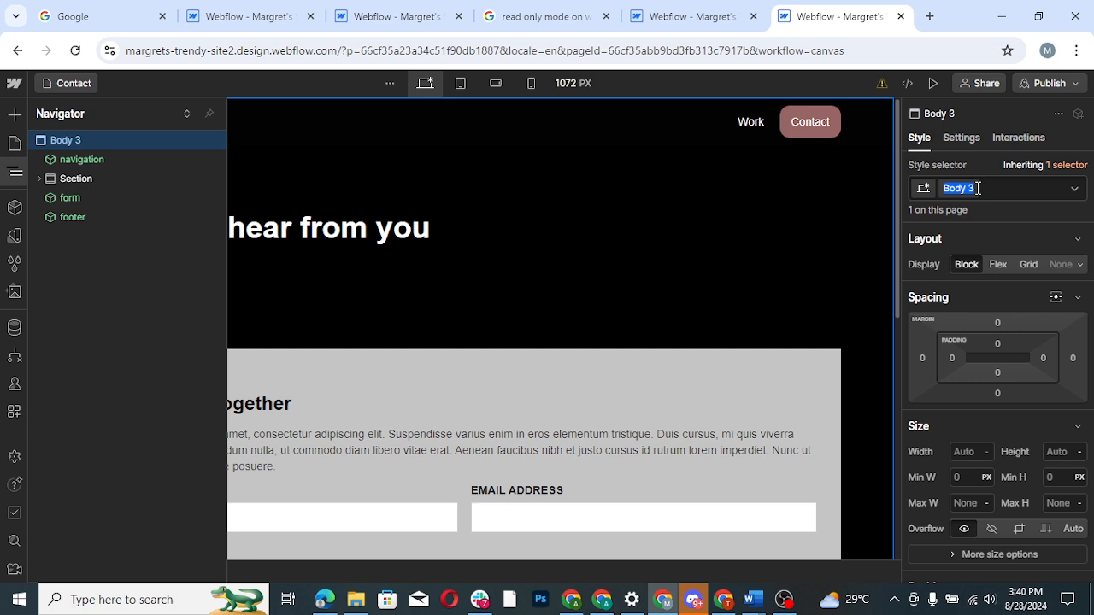
{"action": "left_click", "coordinate": [977, 189]}
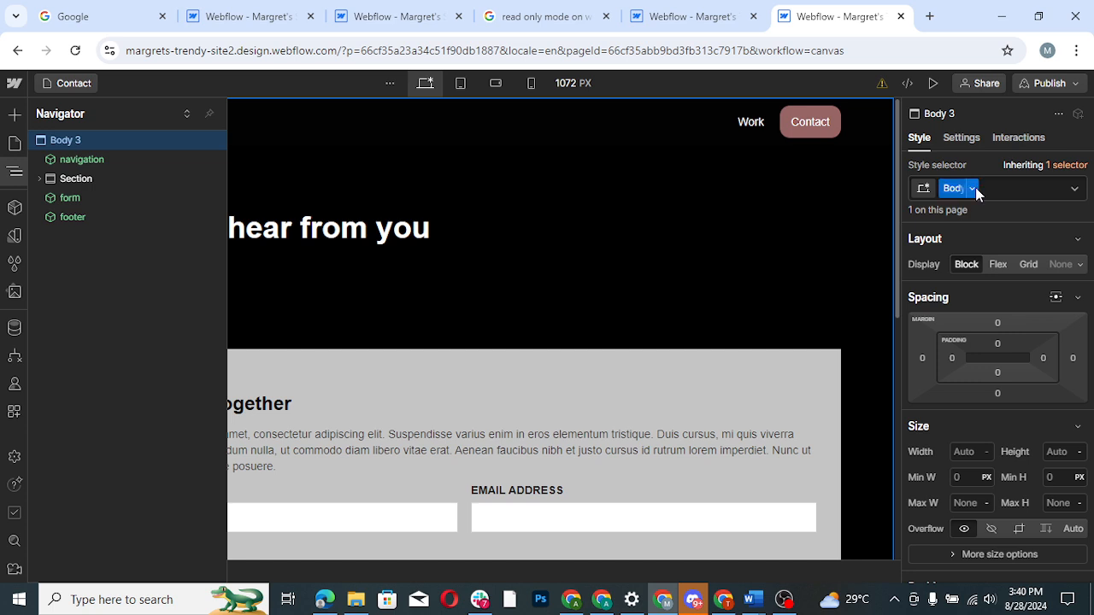
{"action": "double_click", "coordinate": [960, 189]}
{"action": "left_click", "coordinate": [976, 192]}
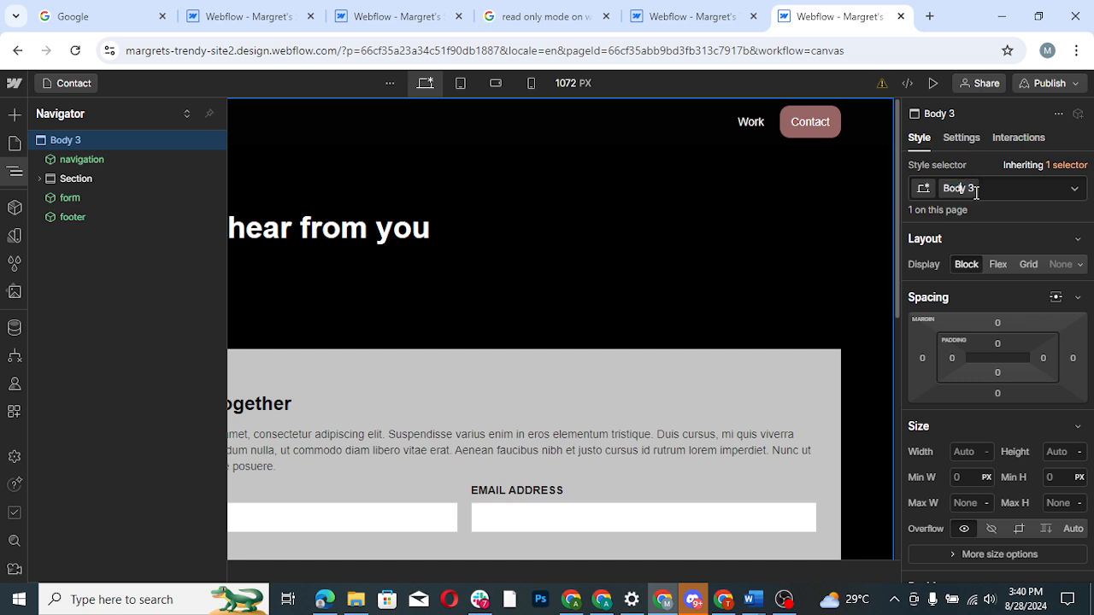
{"action": "left_click", "coordinate": [996, 183]}
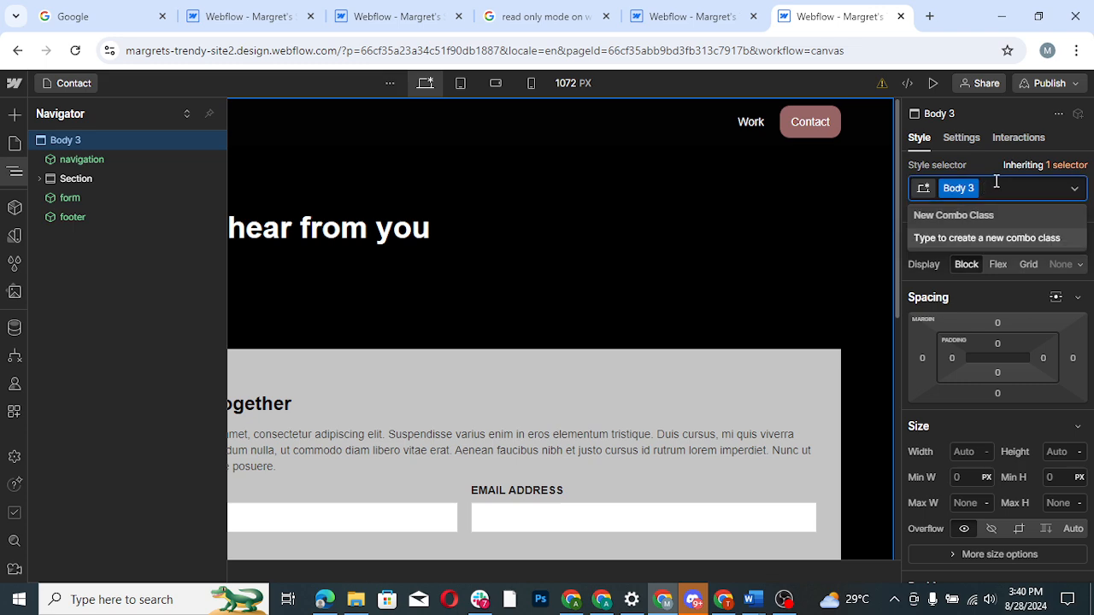
{"action": "key", "text": "BackSpace"}
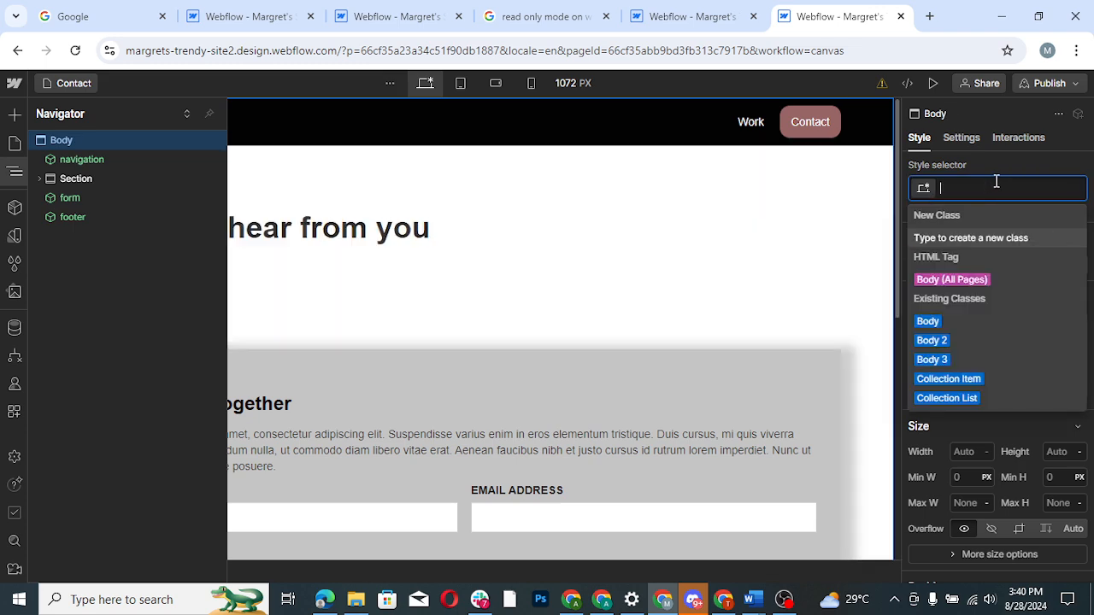
{"action": "left_click", "coordinate": [926, 321]}
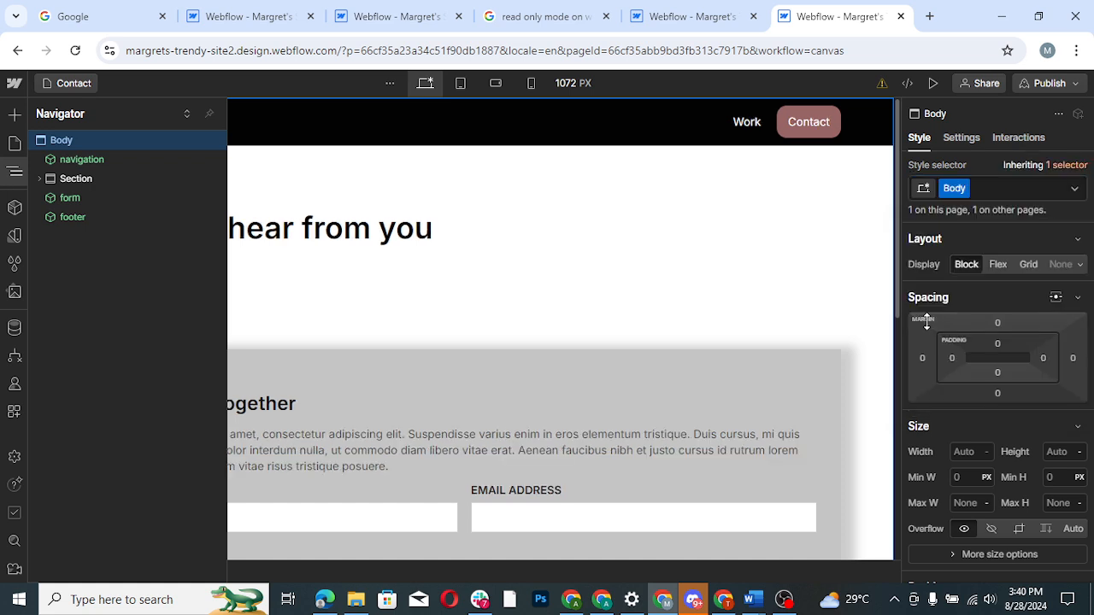
{"action": "left_click", "coordinate": [1023, 192]}
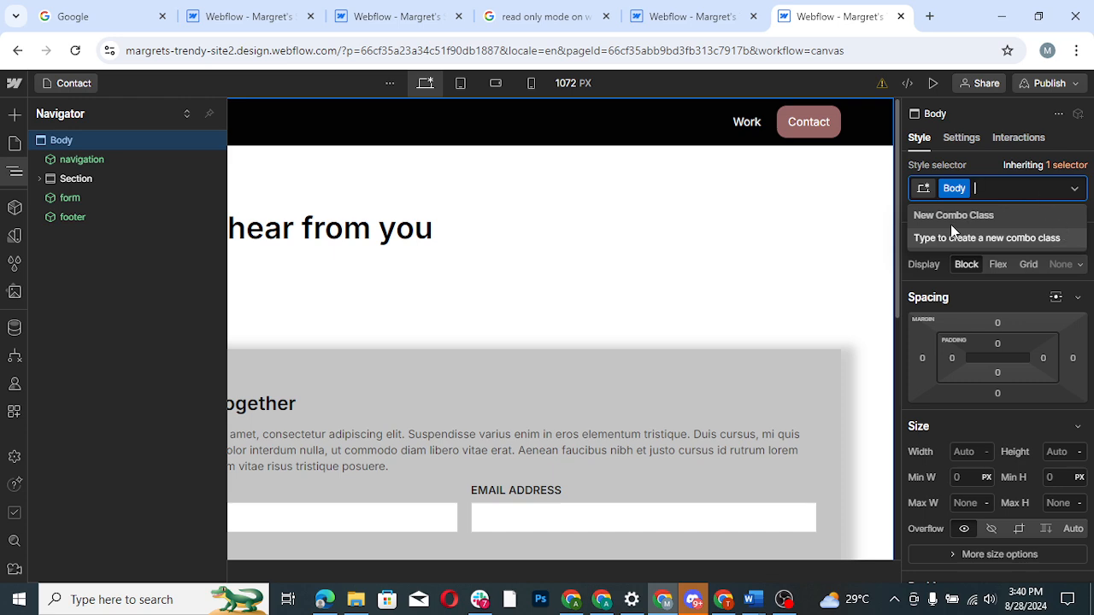
{"action": "left_click_drag", "start_coordinate": [898, 249], "coordinate": [894, 197]}
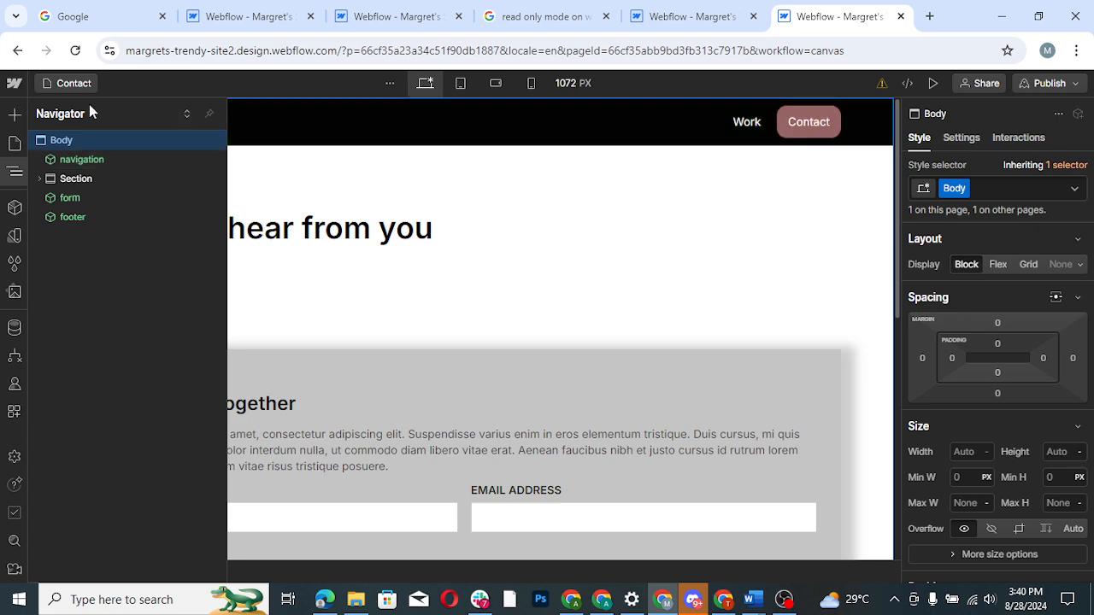
- Open the Works Template collection page, dismiss the CMS content notice, and review the page's sections and element structure
{"action": "left_click", "coordinate": [15, 143]}
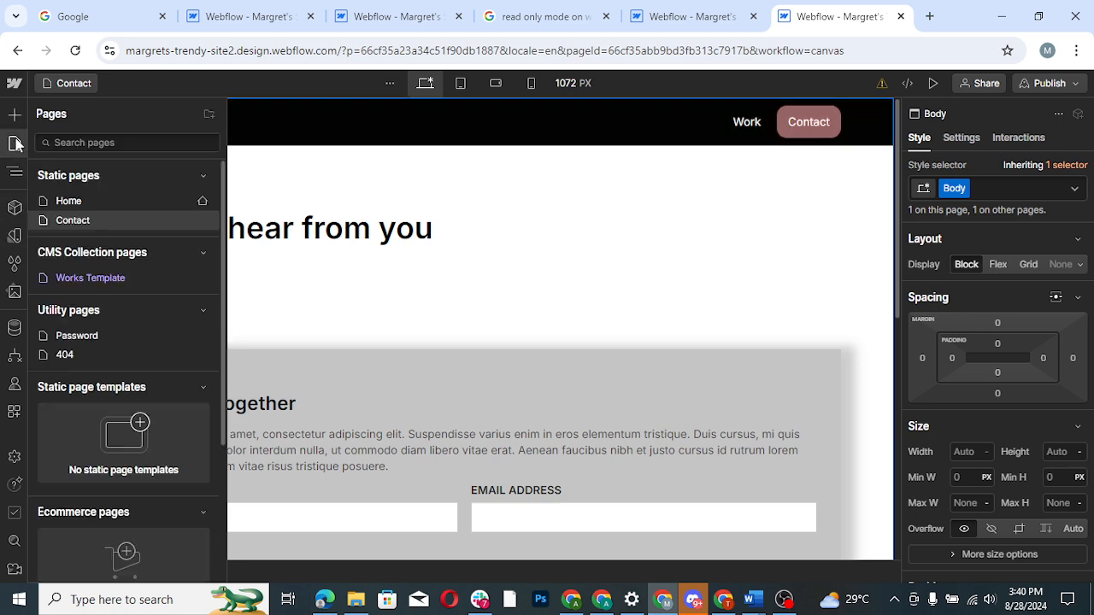
{"action": "left_click", "coordinate": [104, 276]}
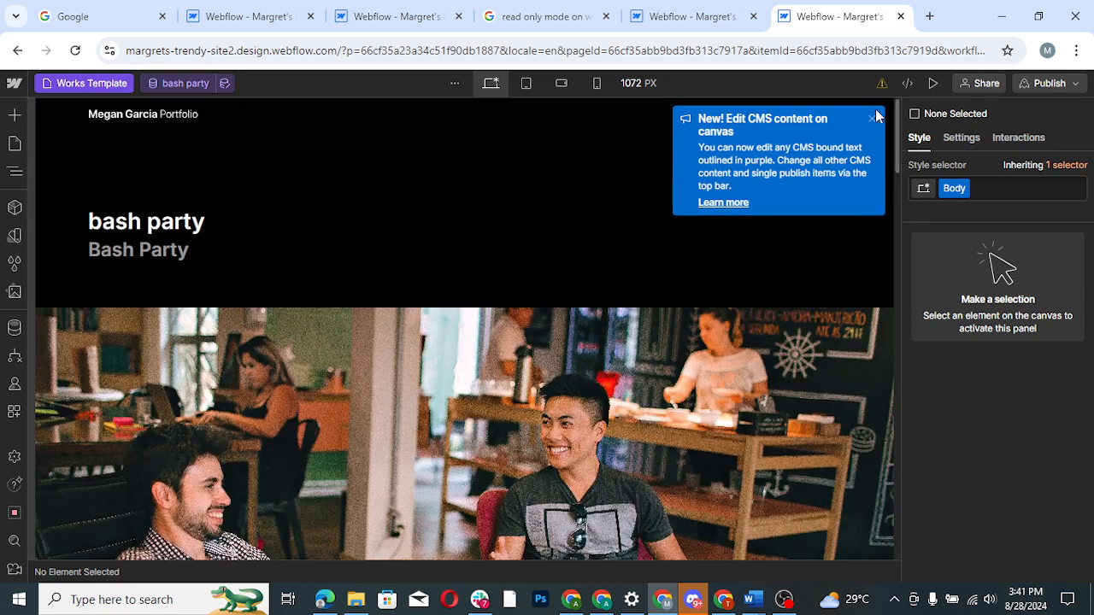
{"action": "left_click", "coordinate": [871, 121]}
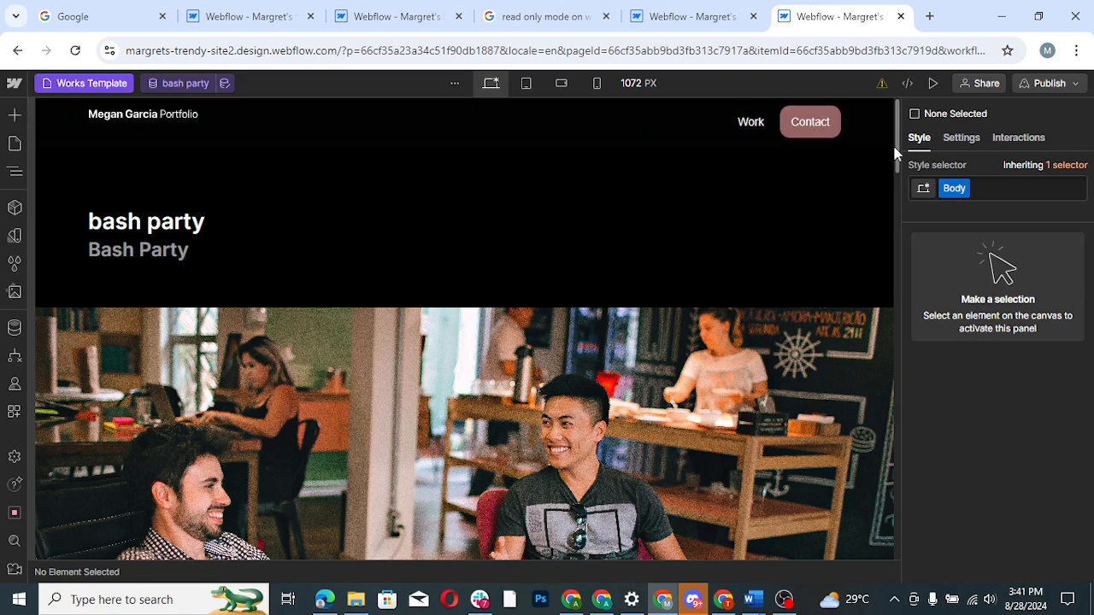
{"action": "scroll", "coordinate": [897, 239], "scroll_direction": "down", "scroll_amount": 5}
{"action": "scroll", "coordinate": [897, 257], "scroll_direction": "down", "scroll_amount": 2}
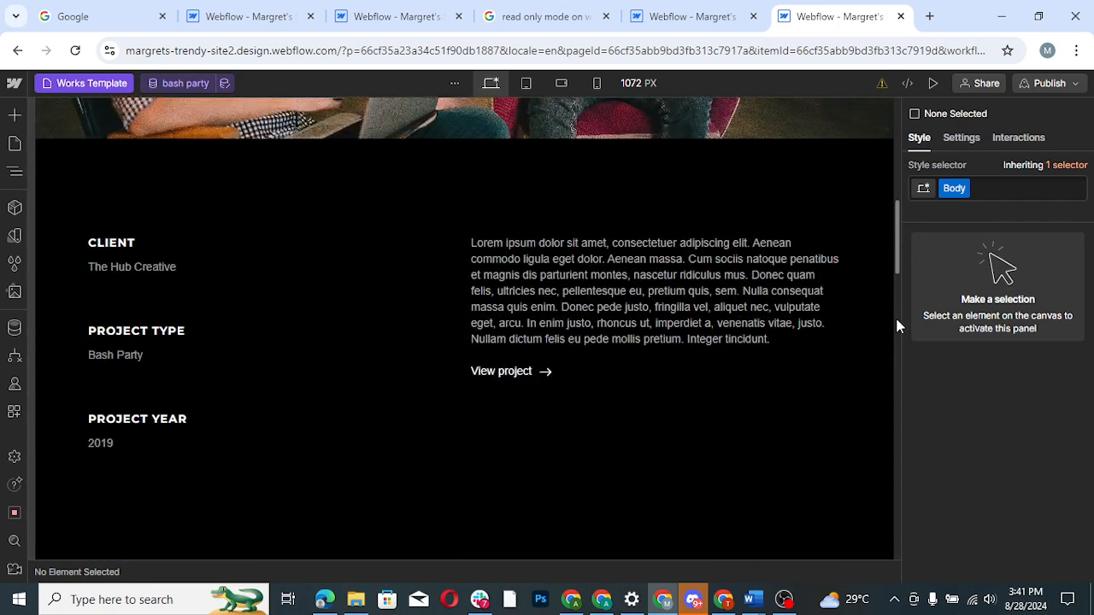
{"action": "scroll", "coordinate": [896, 326], "scroll_direction": "down", "scroll_amount": 3}
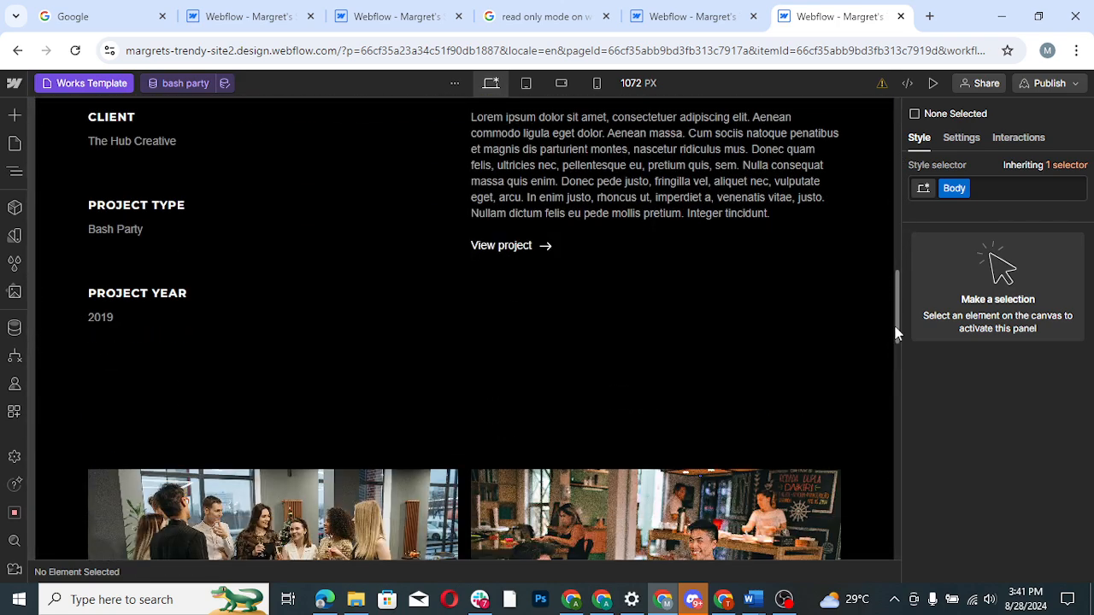
{"action": "left_click_drag", "start_coordinate": [896, 328], "coordinate": [885, 135]}
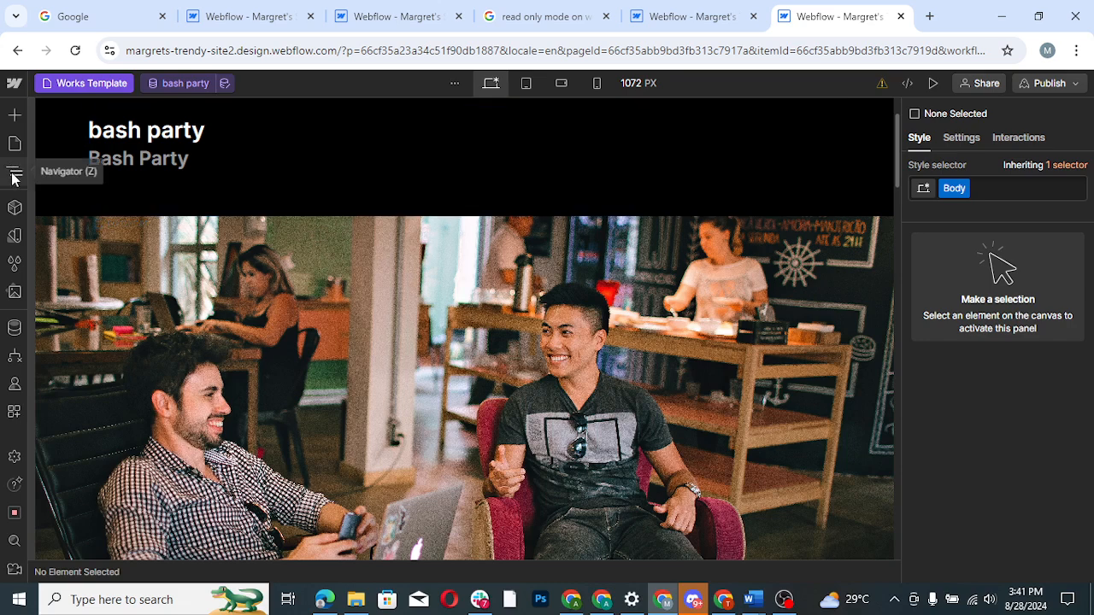
{"action": "left_click", "coordinate": [15, 175]}
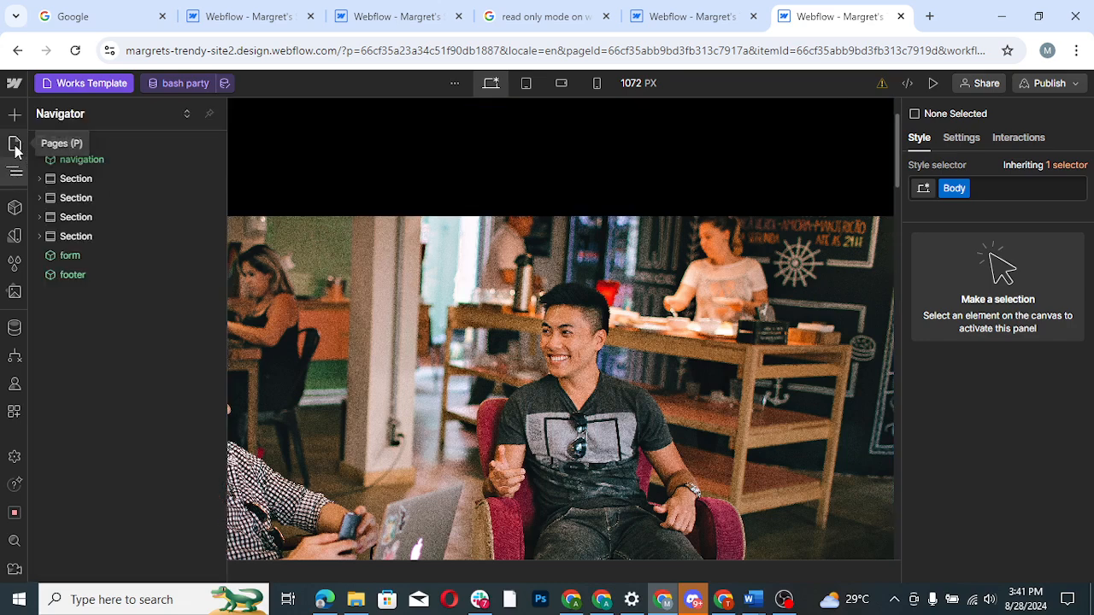
- Reopen the Contact page, remove the Body 3 class from its body element and apply the existing Body class
{"action": "left_click", "coordinate": [14, 147]}
{"action": "left_click", "coordinate": [98, 221]}
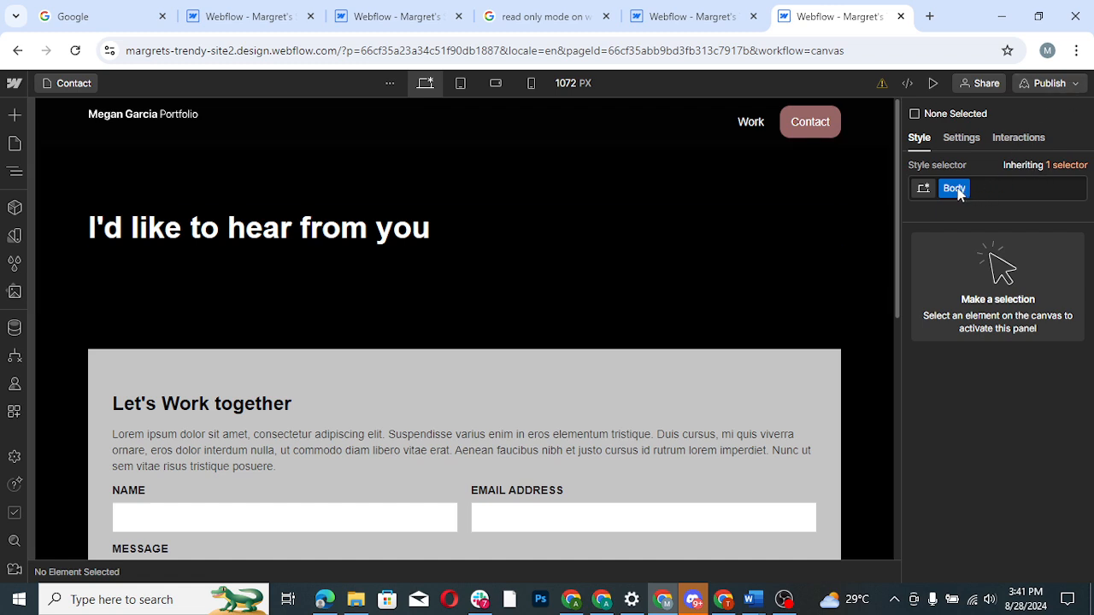
{"action": "left_click", "coordinate": [16, 175]}
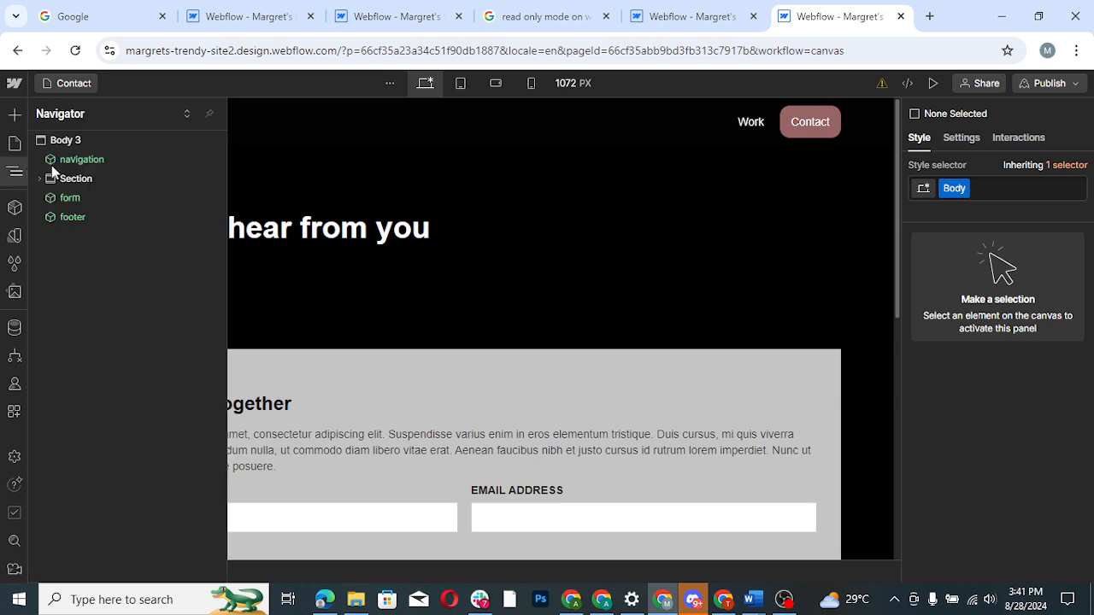
{"action": "left_click", "coordinate": [96, 149]}
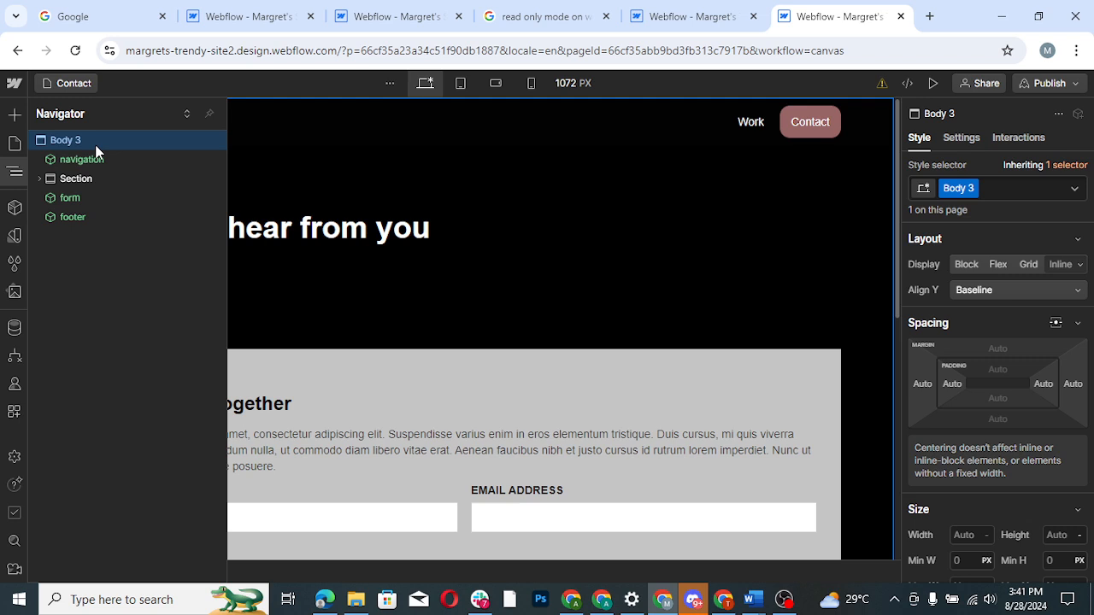
{"action": "left_click", "coordinate": [972, 188]}
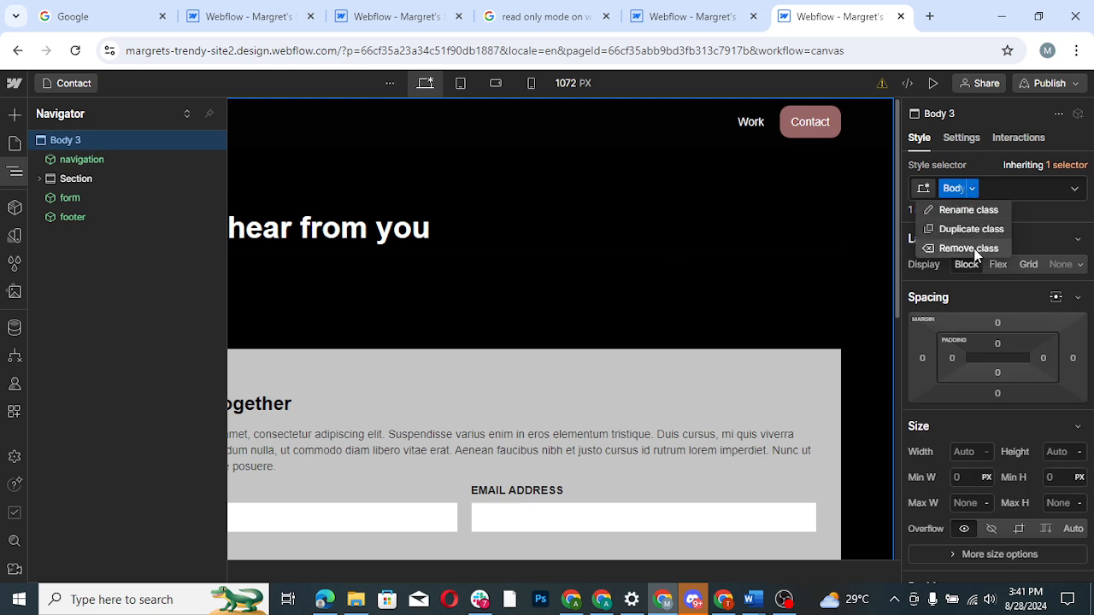
{"action": "left_click", "coordinate": [973, 247]}
{"action": "left_click", "coordinate": [964, 189]}
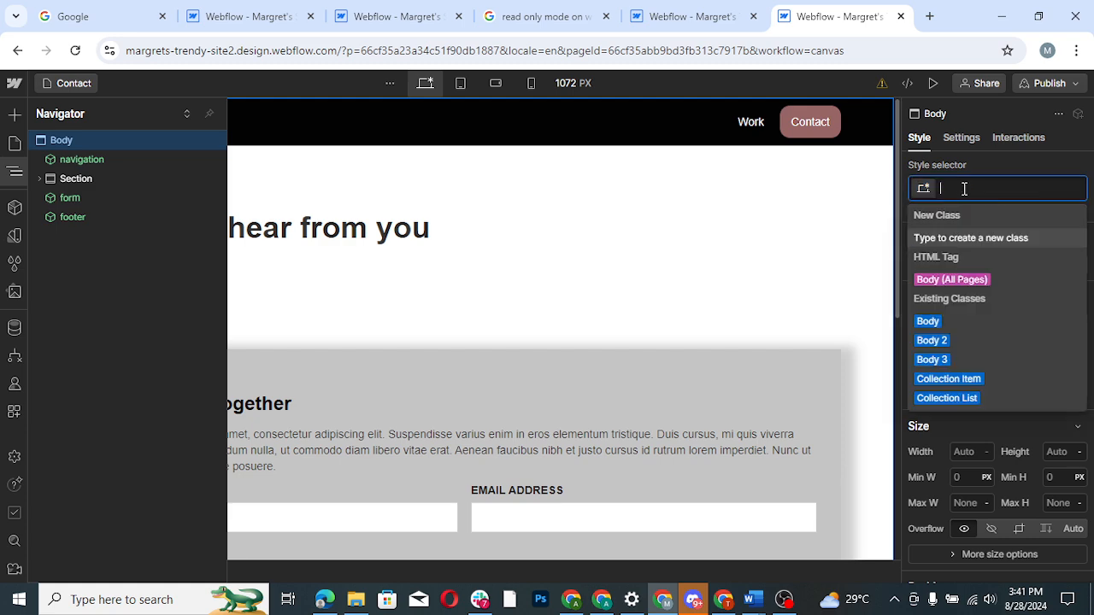
{"action": "left_click", "coordinate": [928, 322]}
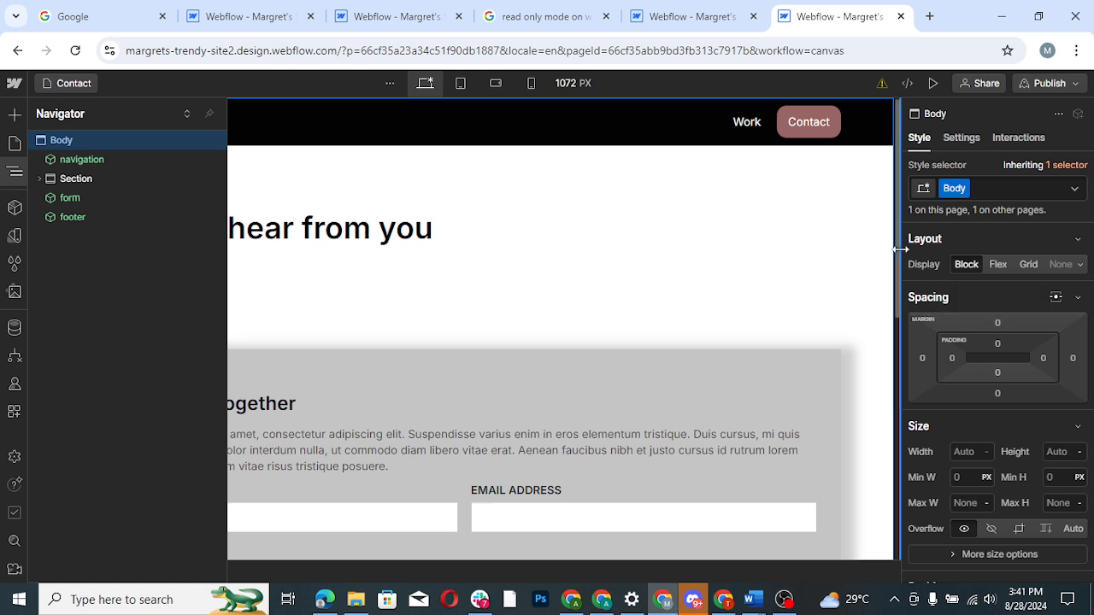
- Preview the Contact page, look it over from the footer up to the heading, and return to editing
{"action": "left_click_drag", "start_coordinate": [897, 247], "coordinate": [912, 475]}
{"action": "left_click", "coordinate": [934, 83]}
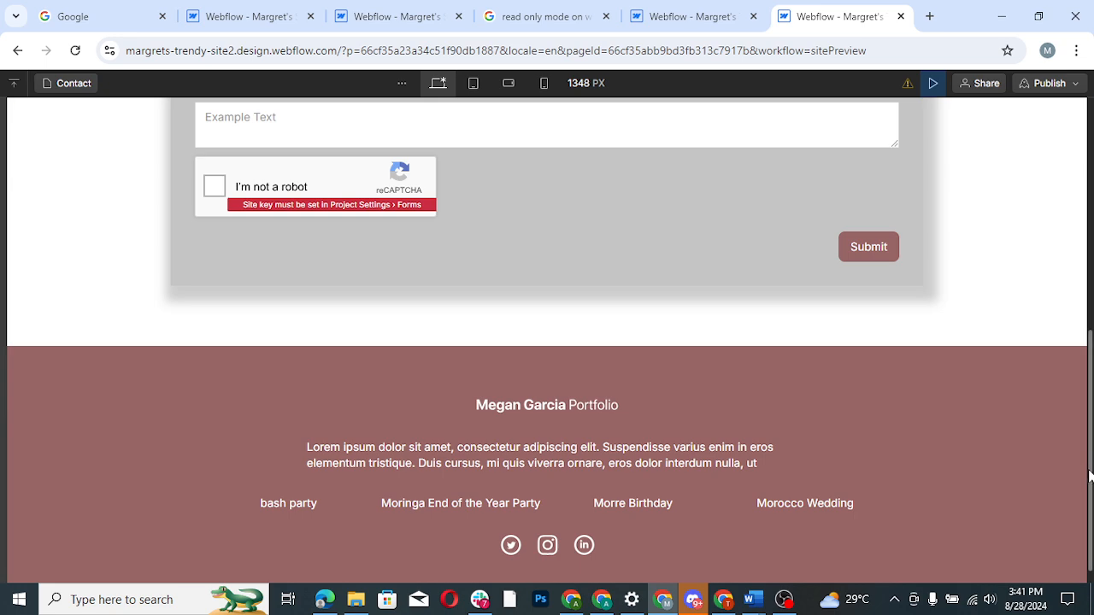
{"action": "left_click_drag", "start_coordinate": [1091, 476], "coordinate": [1092, 244]}
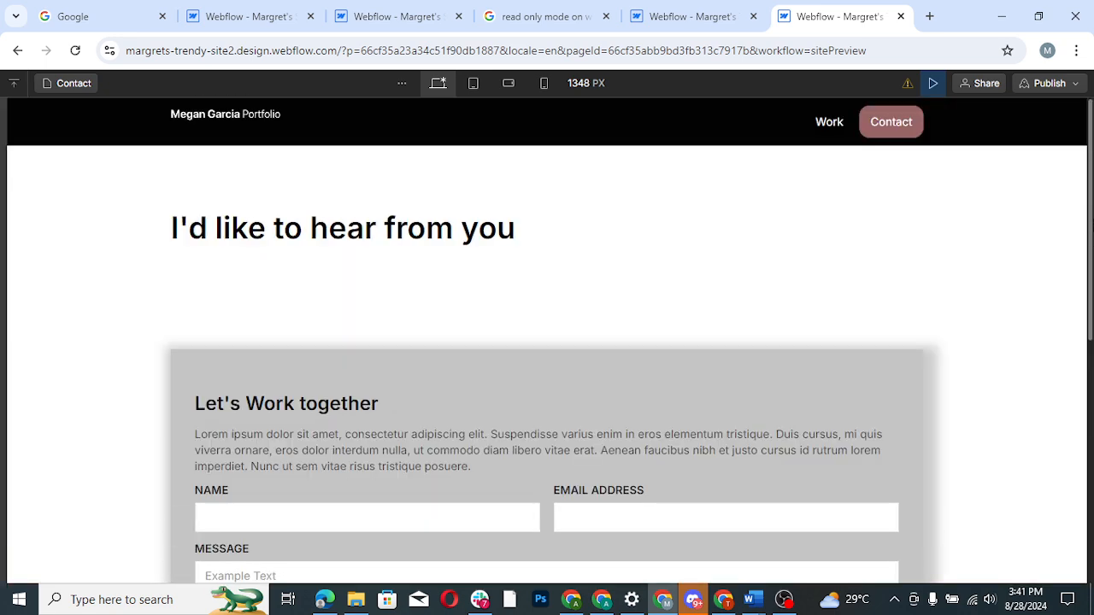
{"action": "left_click", "coordinate": [934, 83]}
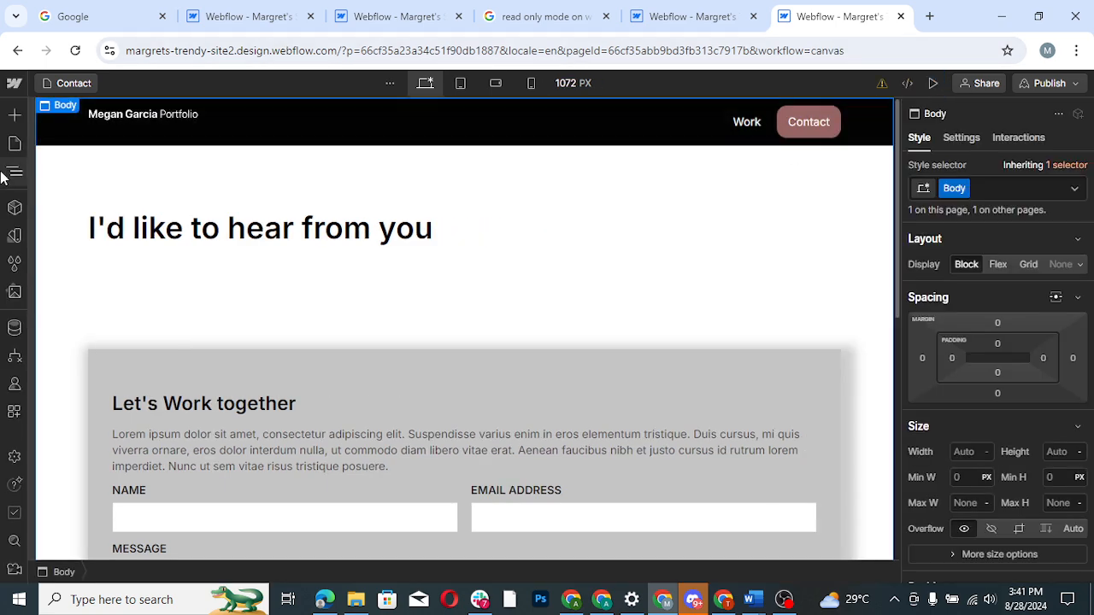
- Switch to the Home page to check it, and reopen the static Contact page
{"action": "left_click", "coordinate": [13, 175]}
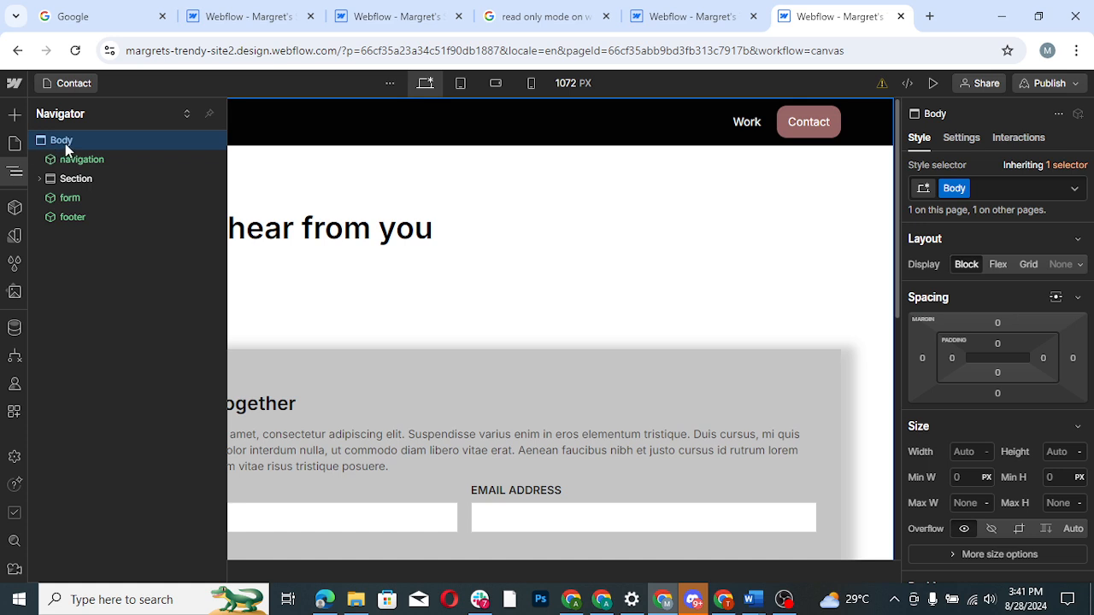
{"action": "left_click", "coordinate": [13, 144]}
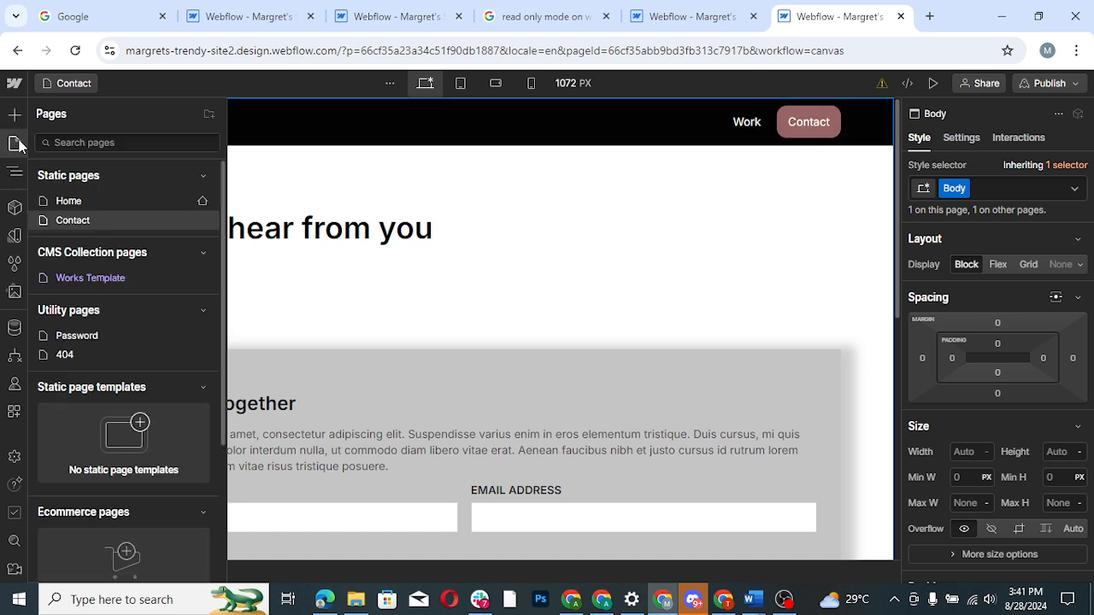
{"action": "left_click", "coordinate": [75, 198]}
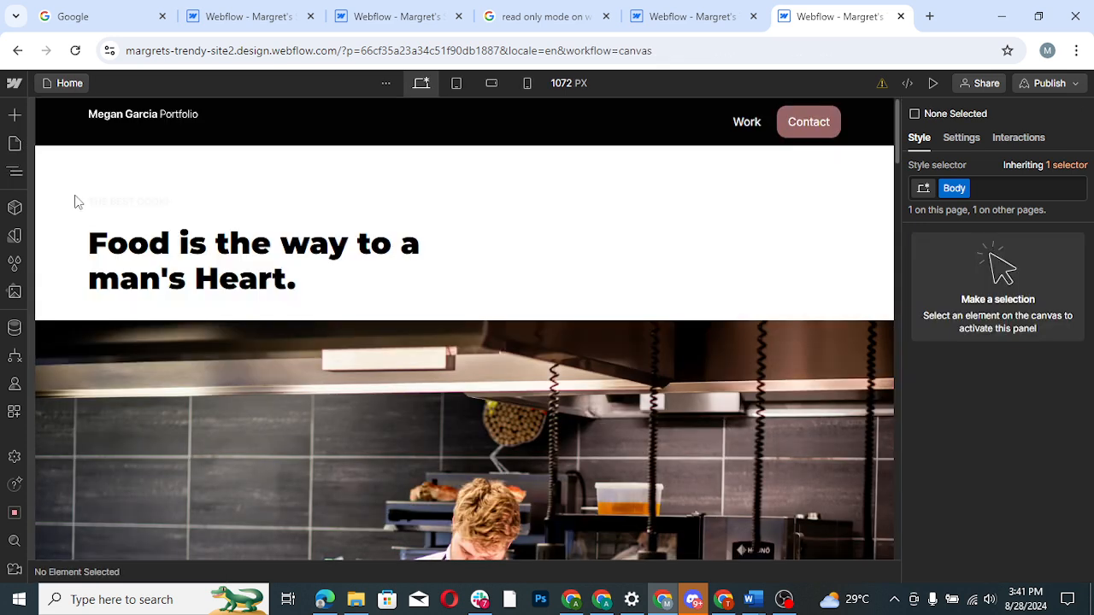
{"action": "left_click", "coordinate": [14, 172]}
{"action": "left_click", "coordinate": [14, 143]}
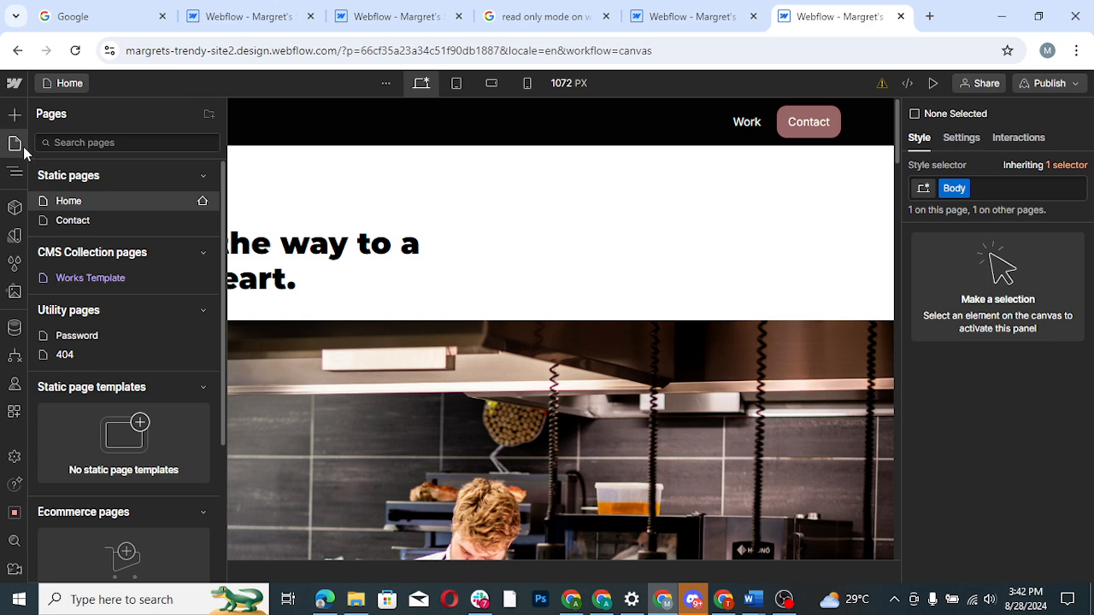
{"action": "left_click", "coordinate": [87, 220]}
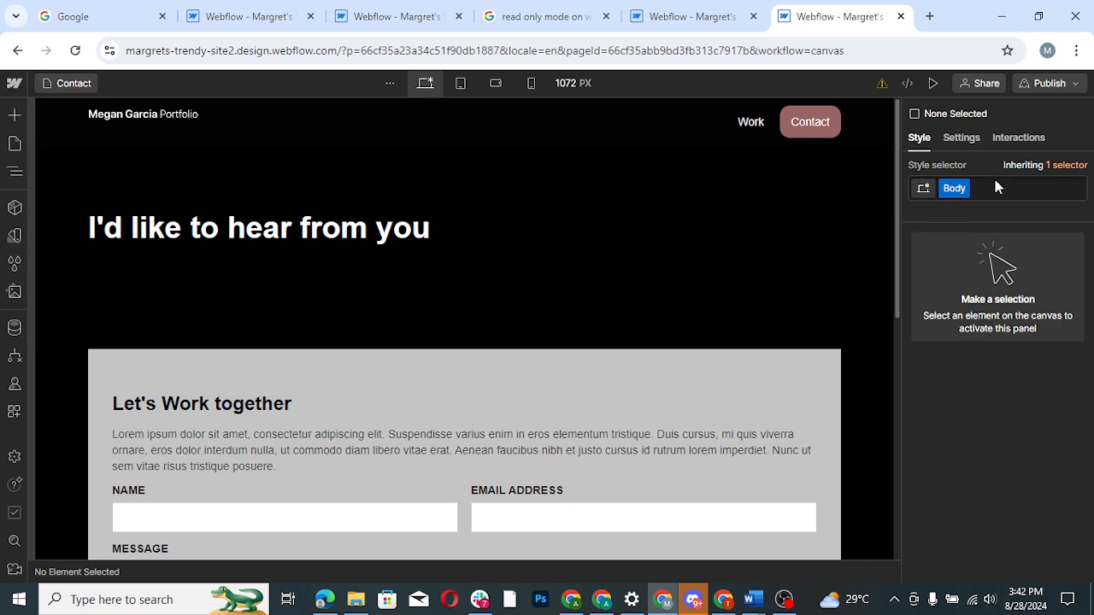
- Inspect the Body (All Pages) style that the Contact page inherits and check the settings
{"action": "left_click", "coordinate": [1058, 166]}
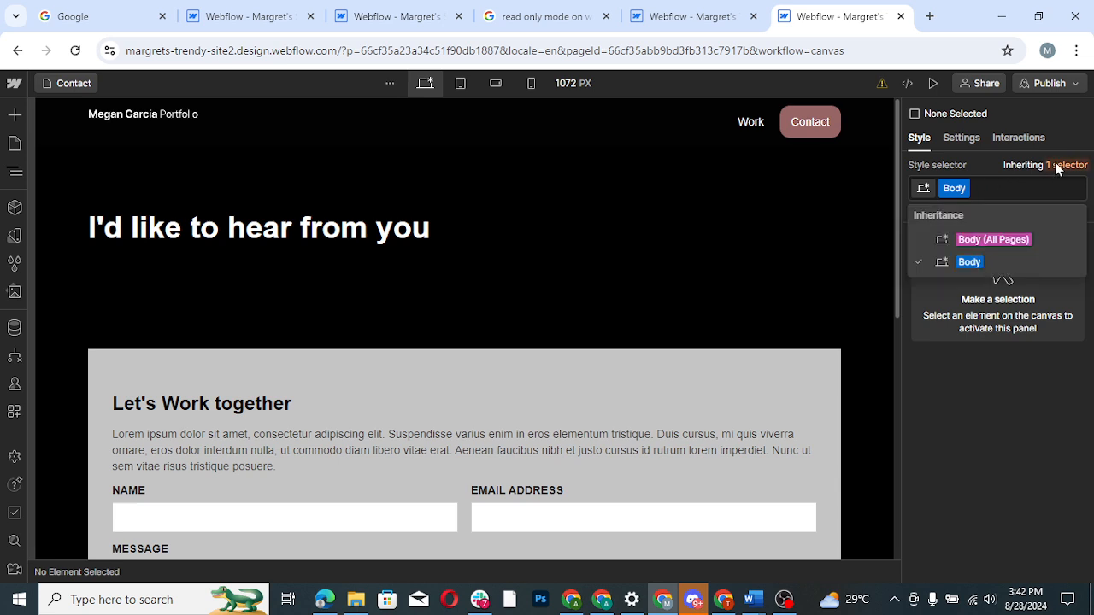
{"action": "left_click", "coordinate": [975, 243]}
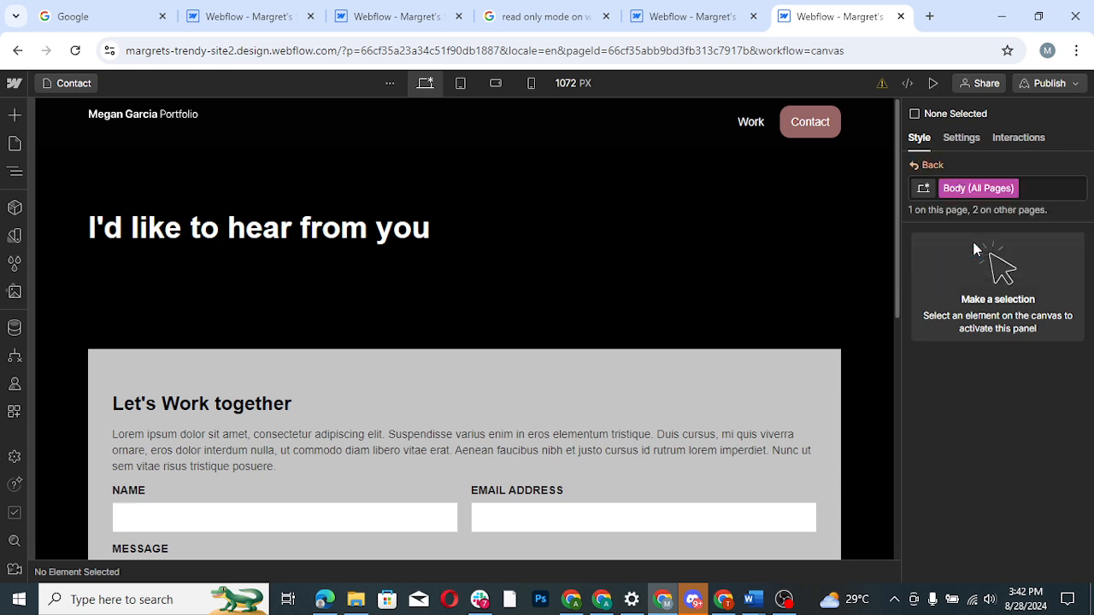
{"action": "left_click", "coordinate": [958, 141]}
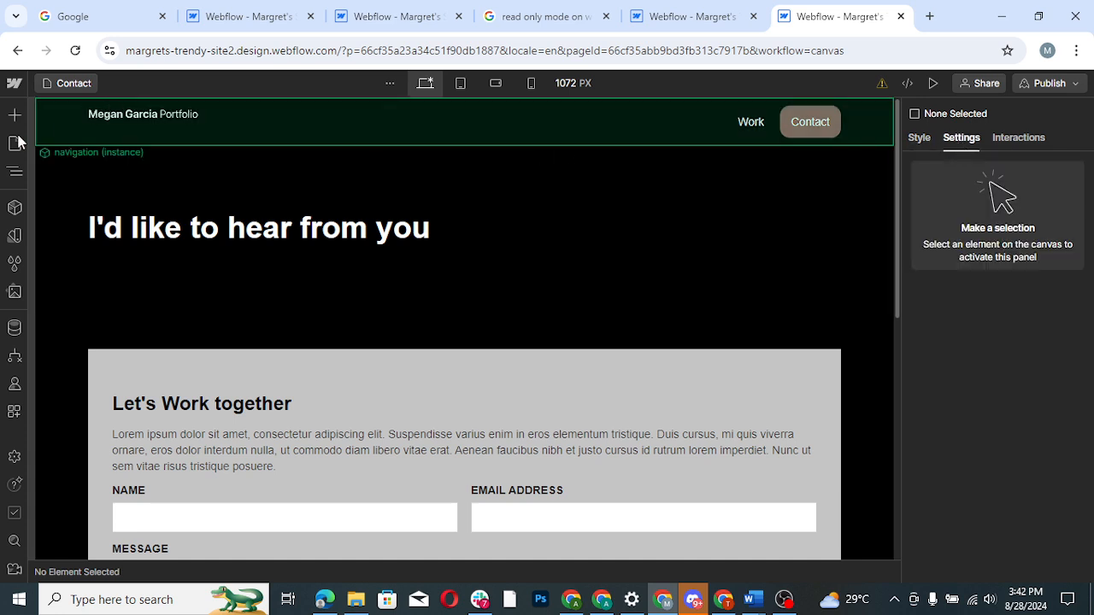
- Set the background color of the Contact page's Body 3 element to white (#ffffff)
{"action": "left_click", "coordinate": [14, 172]}
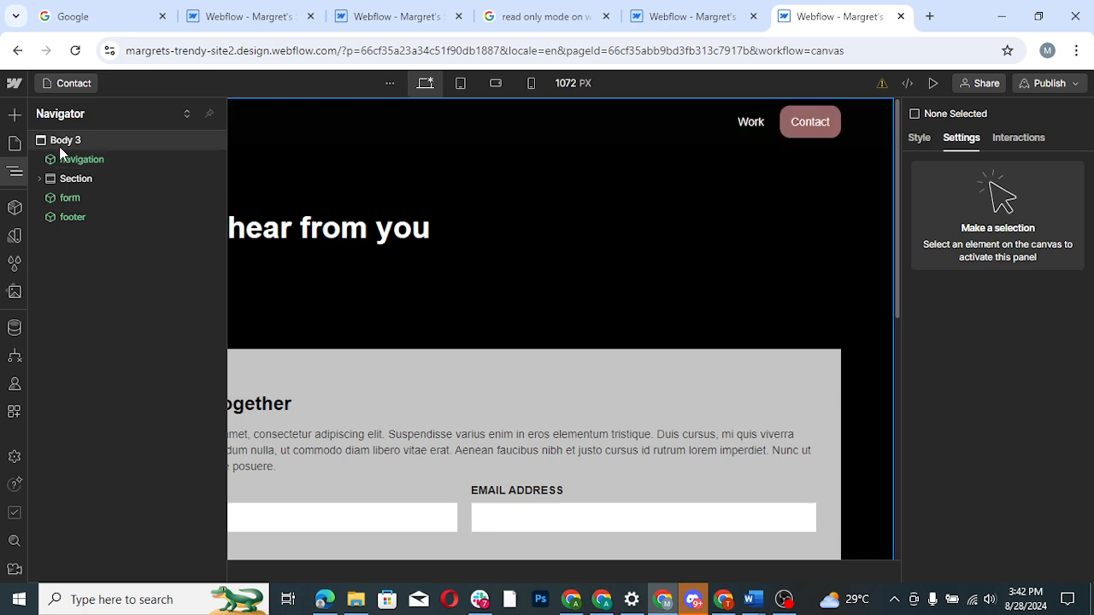
{"action": "left_click", "coordinate": [61, 143]}
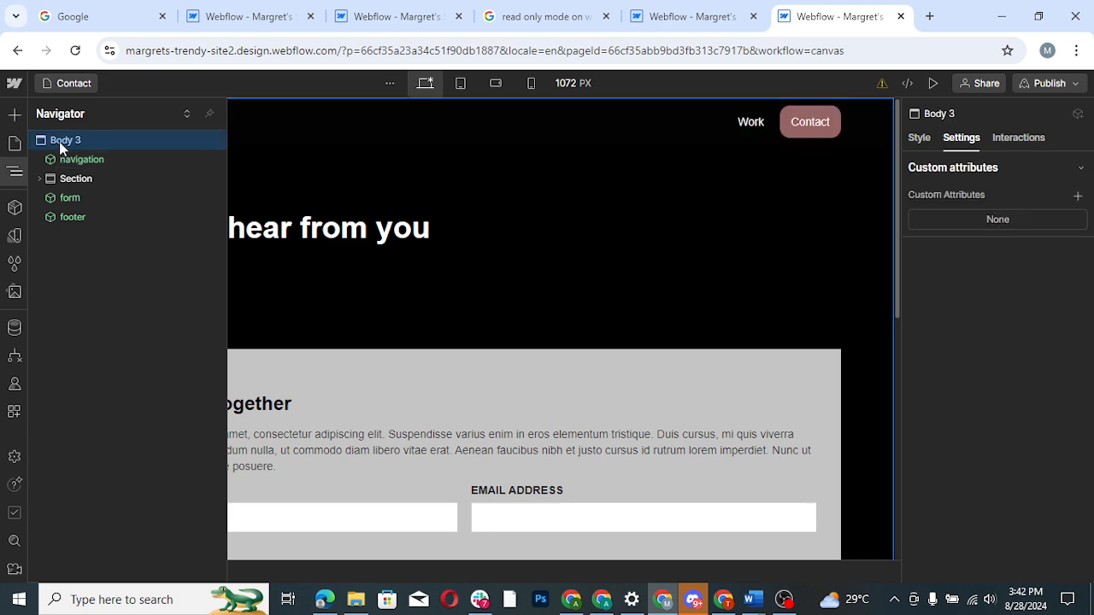
{"action": "left_click", "coordinate": [920, 139]}
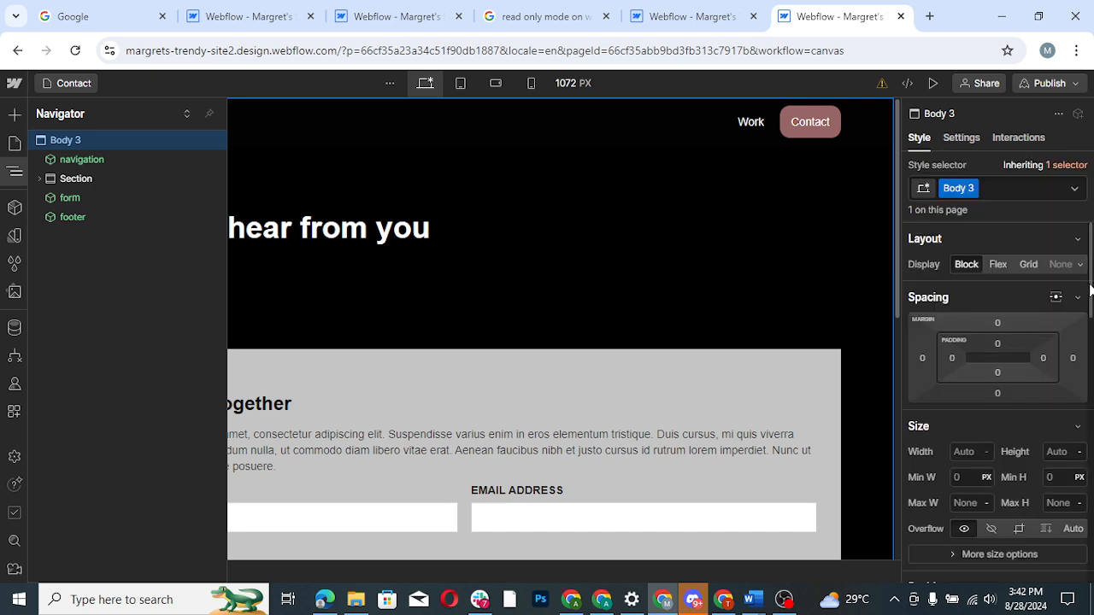
{"action": "left_click_drag", "start_coordinate": [1090, 291], "coordinate": [1088, 427]}
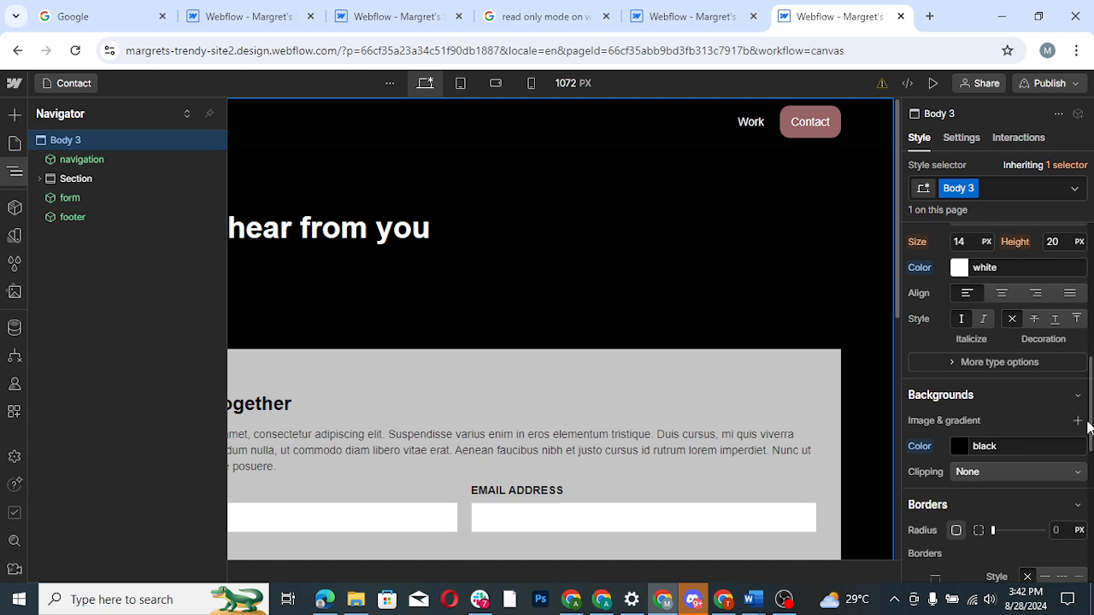
{"action": "left_click", "coordinate": [961, 446]}
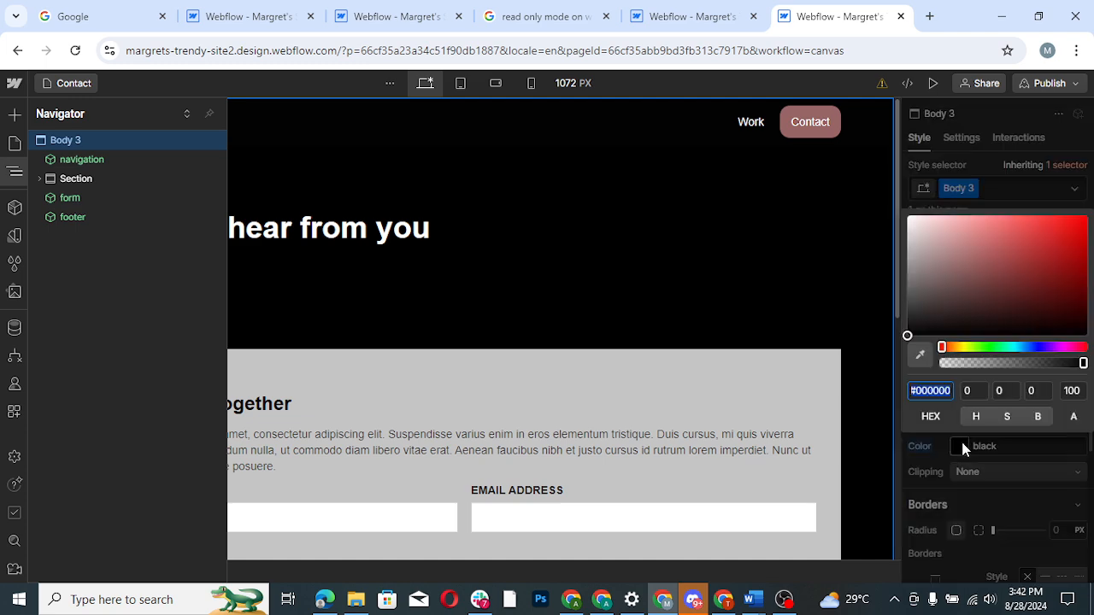
{"action": "left_click_drag", "start_coordinate": [931, 320], "coordinate": [923, 328]}
{"action": "left_click_drag", "start_coordinate": [904, 230], "coordinate": [903, 213]}
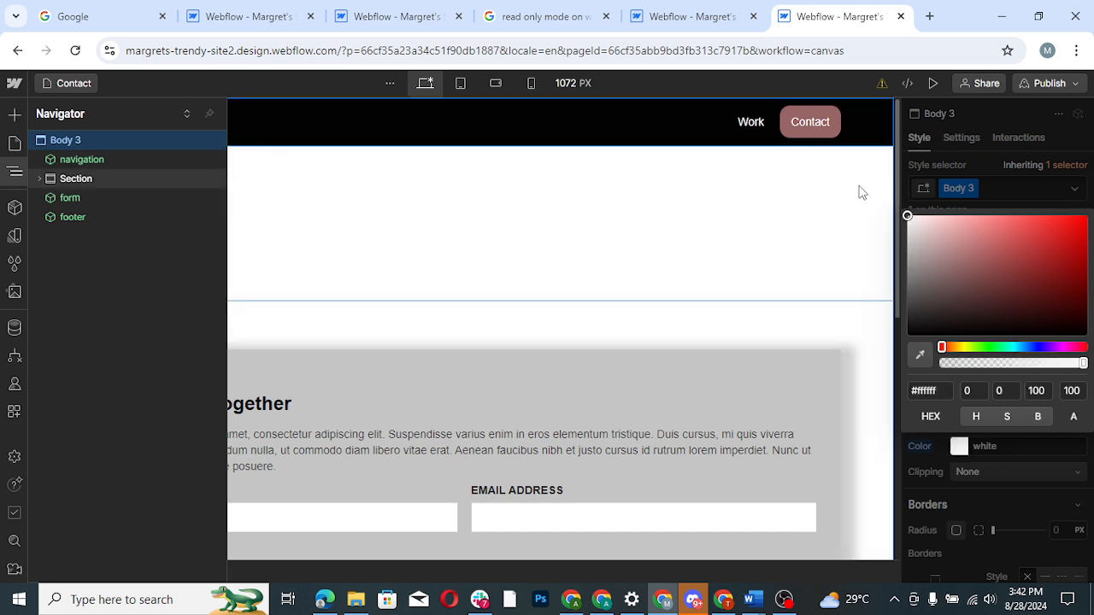
- Set the typography color of the Contact page's Body 3 element to near-black #020202
{"action": "left_click", "coordinate": [14, 176]}
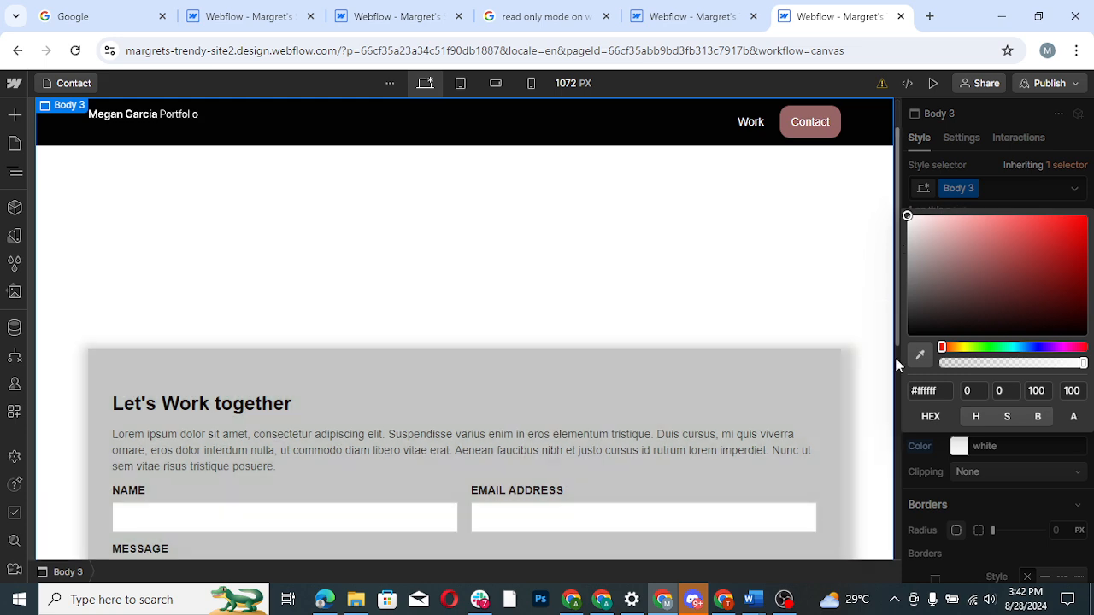
{"action": "scroll", "coordinate": [894, 355], "scroll_direction": "down", "scroll_amount": 3}
{"action": "scroll", "coordinate": [899, 278], "scroll_direction": "up", "scroll_amount": 3}
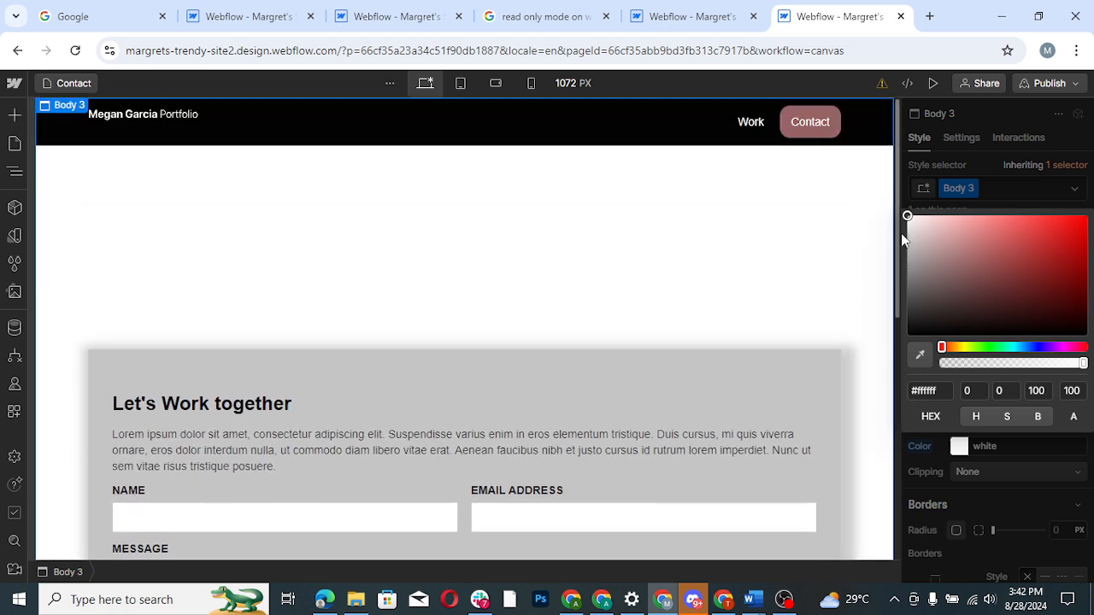
{"action": "left_click", "coordinate": [1042, 154]}
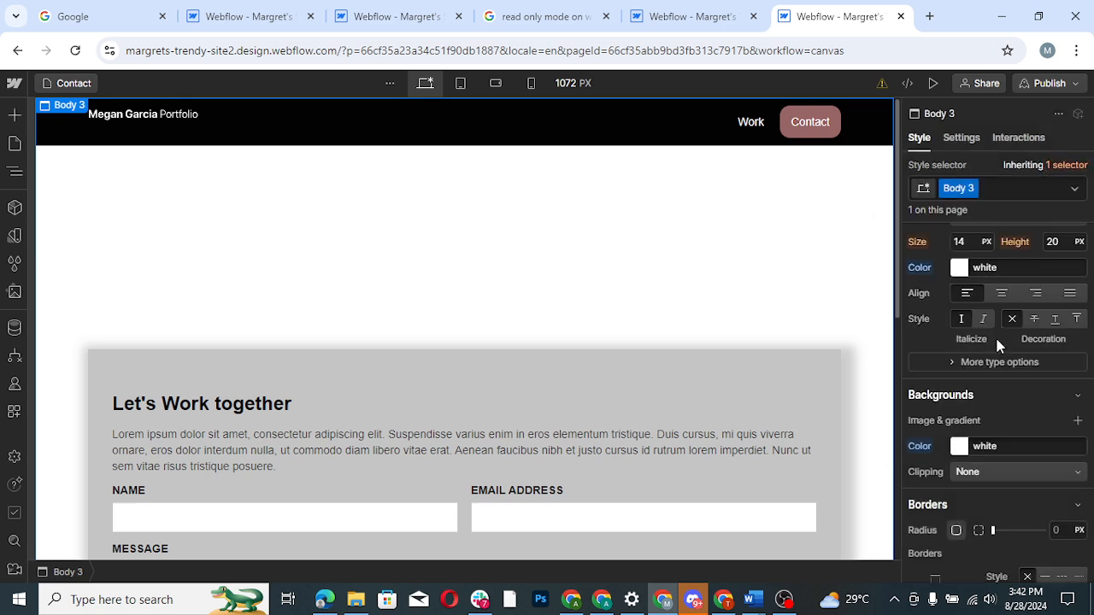
{"action": "left_click", "coordinate": [958, 268]}
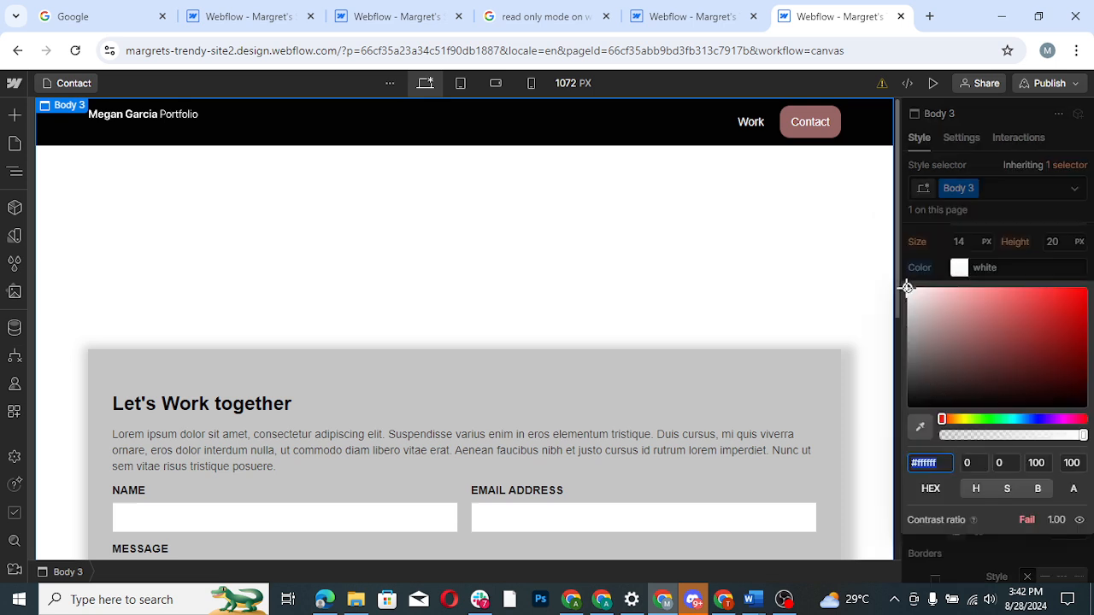
{"action": "left_click_drag", "start_coordinate": [909, 289], "coordinate": [904, 409]}
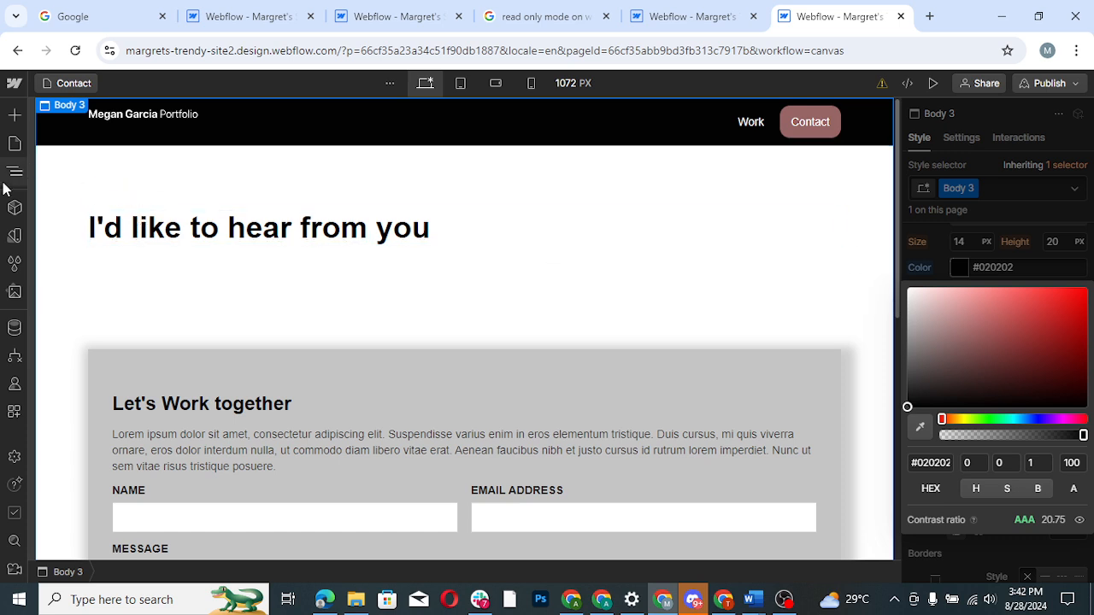
- Open the Works Template page and set the background color of its Body 2 element to white (#ffffff)
{"action": "left_click", "coordinate": [14, 147]}
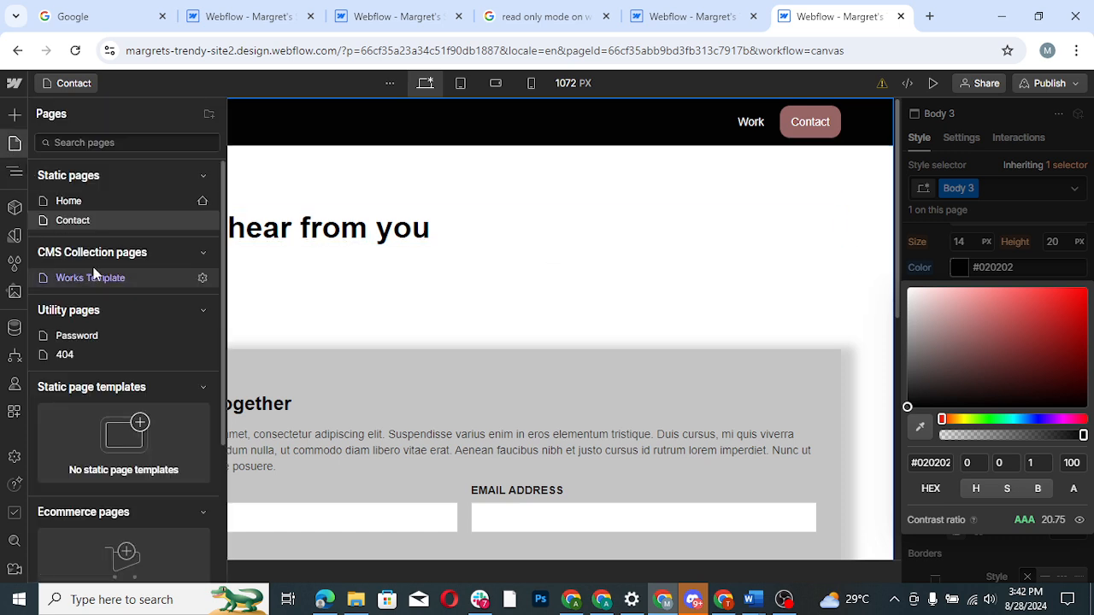
{"action": "left_click", "coordinate": [94, 280]}
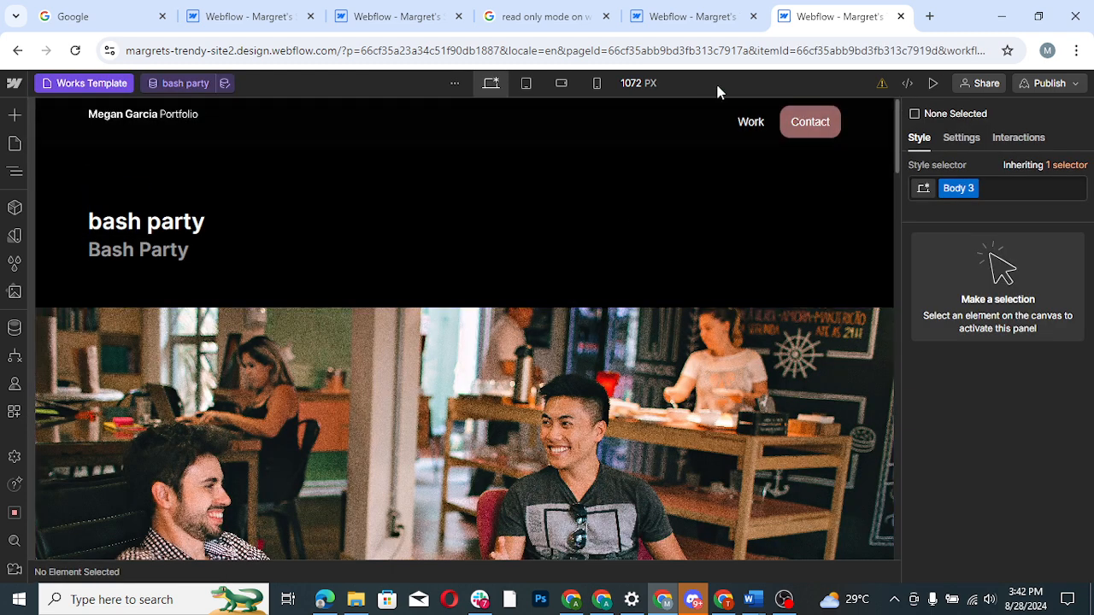
{"action": "left_click", "coordinate": [15, 173]}
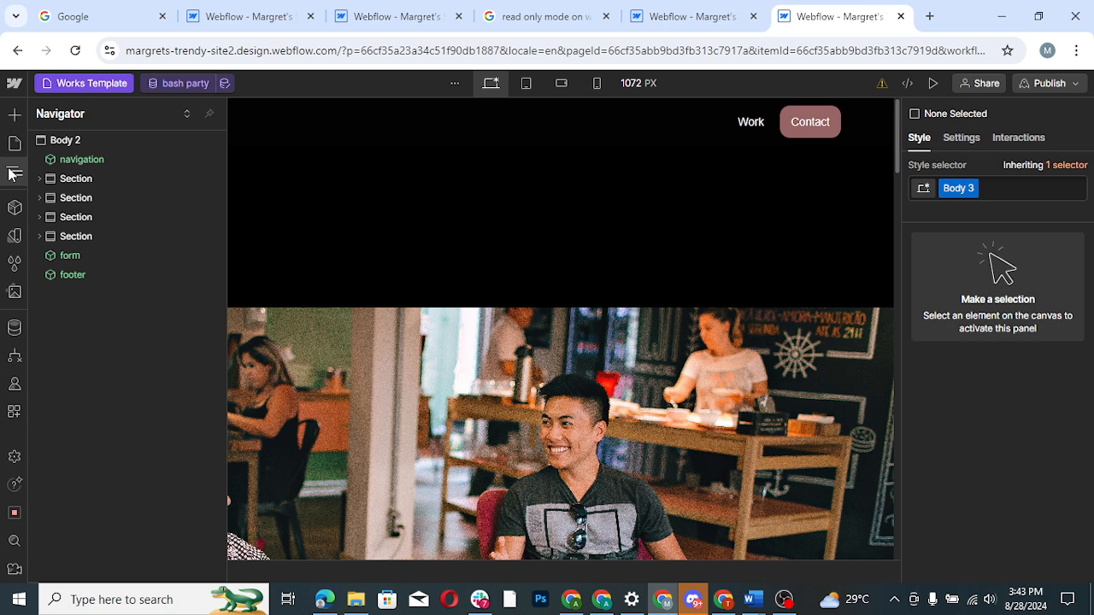
{"action": "left_click", "coordinate": [81, 147]}
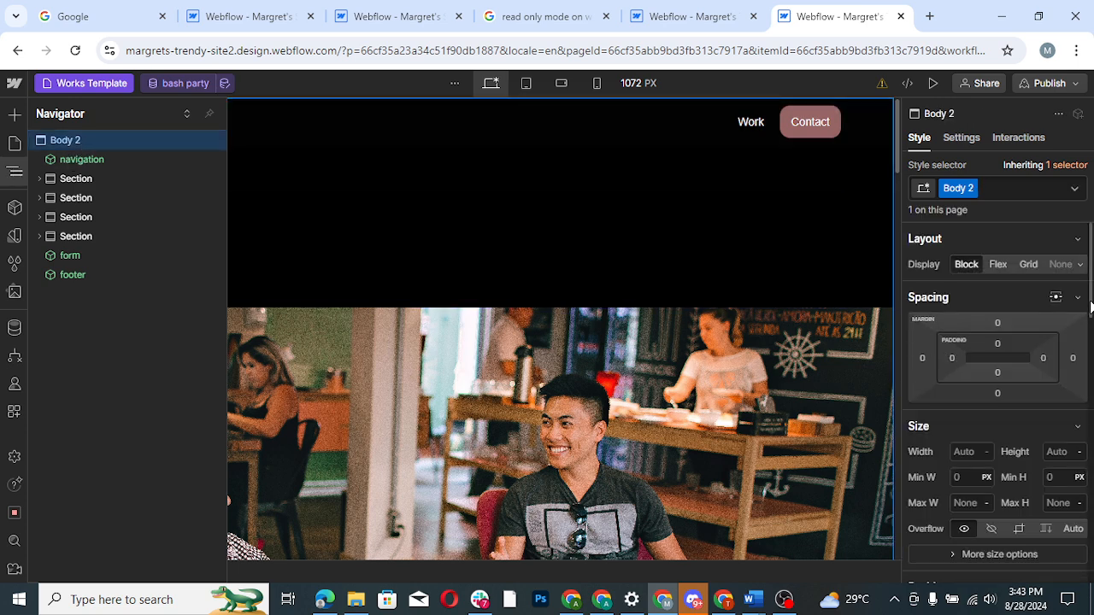
{"action": "scroll", "coordinate": [1011, 380], "scroll_direction": "down", "scroll_amount": 5}
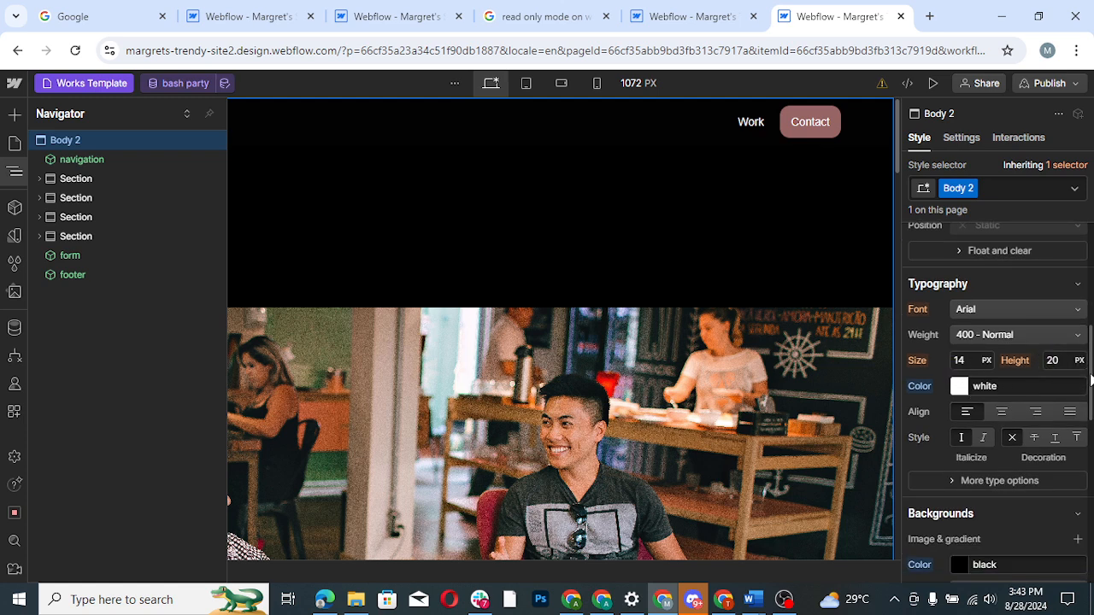
{"action": "scroll", "coordinate": [958, 442], "scroll_direction": "down", "scroll_amount": 3}
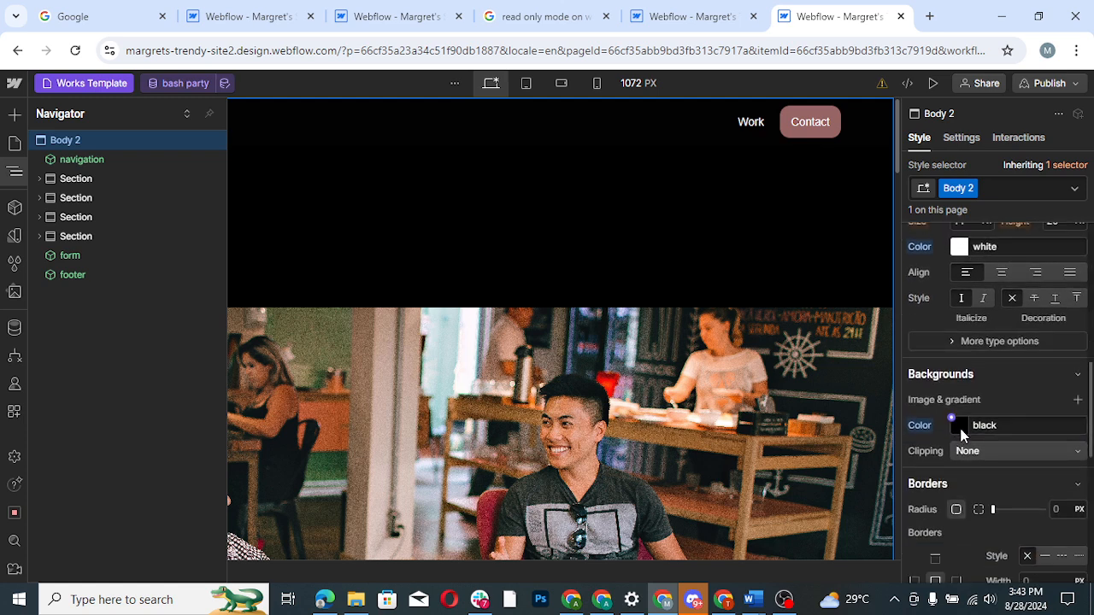
{"action": "left_click", "coordinate": [960, 427]}
{"action": "left_click_drag", "start_coordinate": [916, 259], "coordinate": [903, 185]}
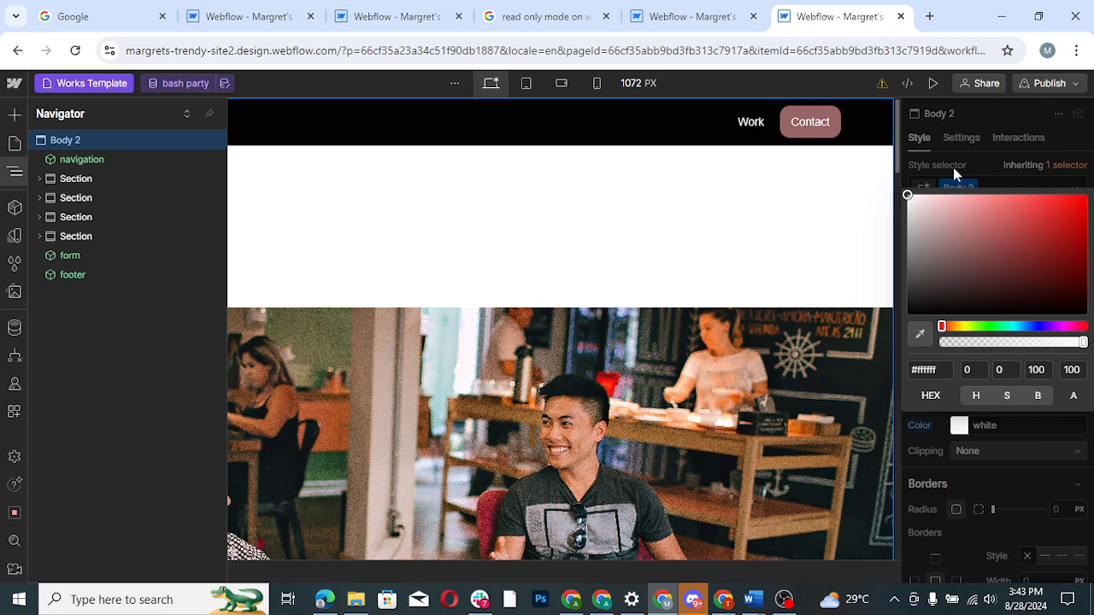
{"action": "left_click", "coordinate": [1060, 176]}
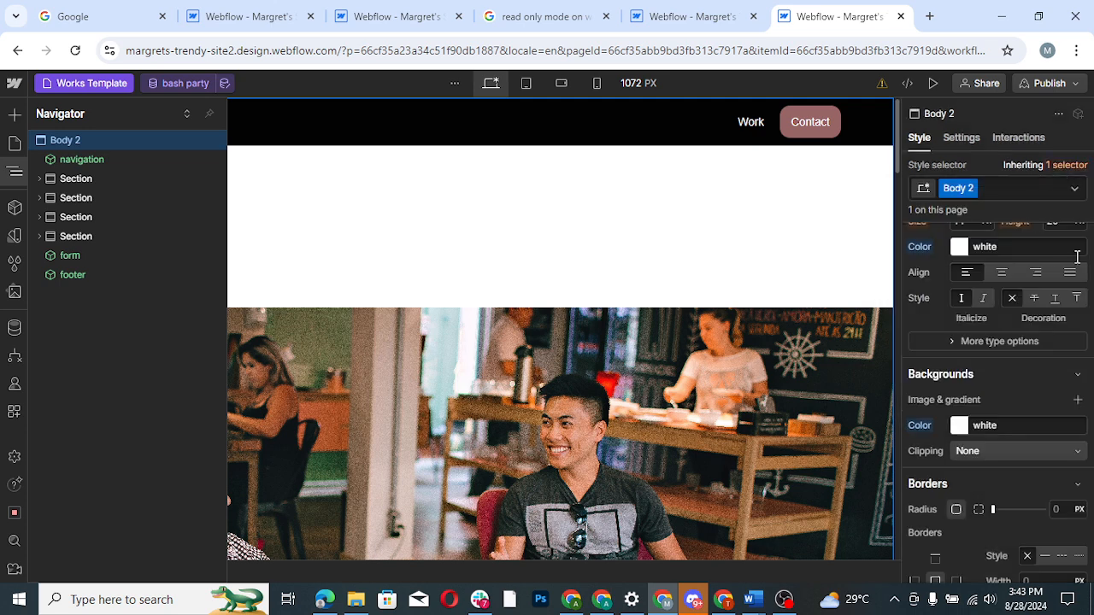
- Set the typography color of the Works Template's Body 2 element to black
{"action": "scroll", "coordinate": [1091, 372], "scroll_direction": "up", "scroll_amount": 2}
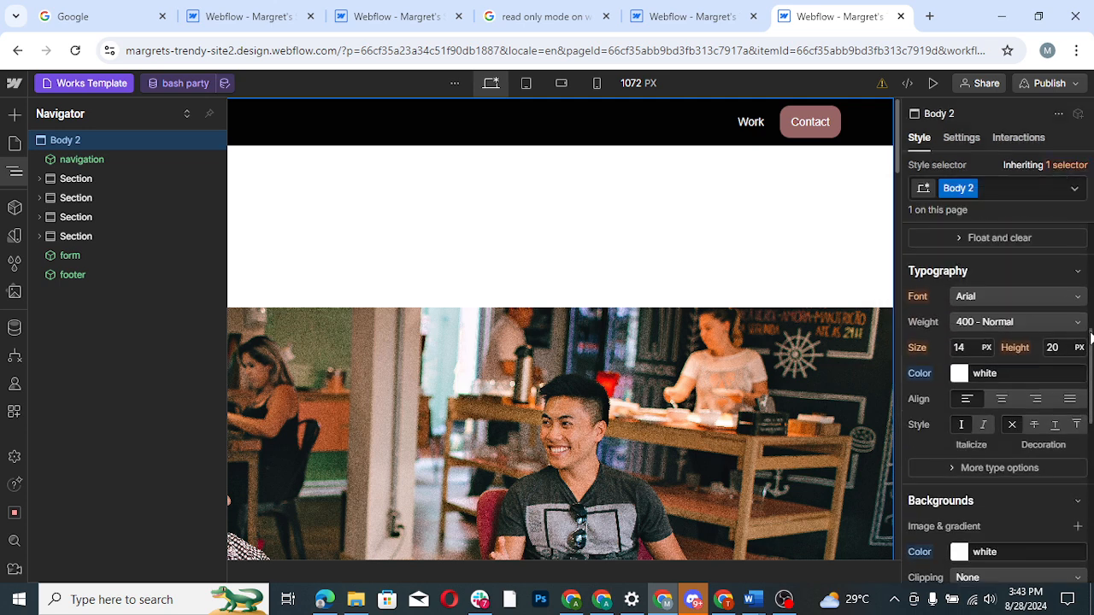
{"action": "left_click", "coordinate": [959, 377]}
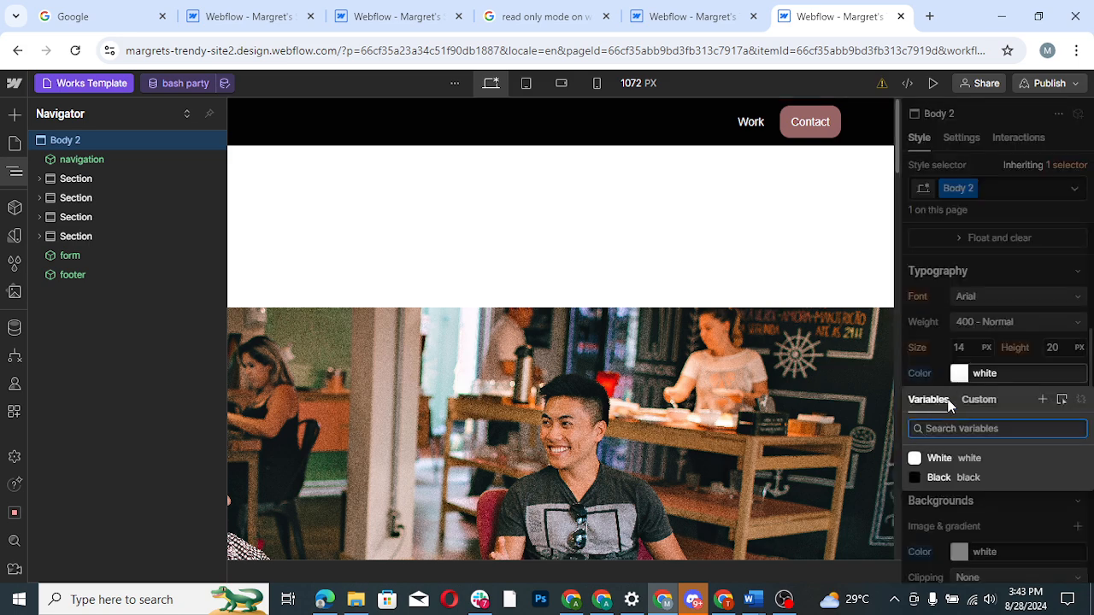
{"action": "left_click", "coordinate": [961, 377]}
{"action": "left_click", "coordinate": [960, 377]}
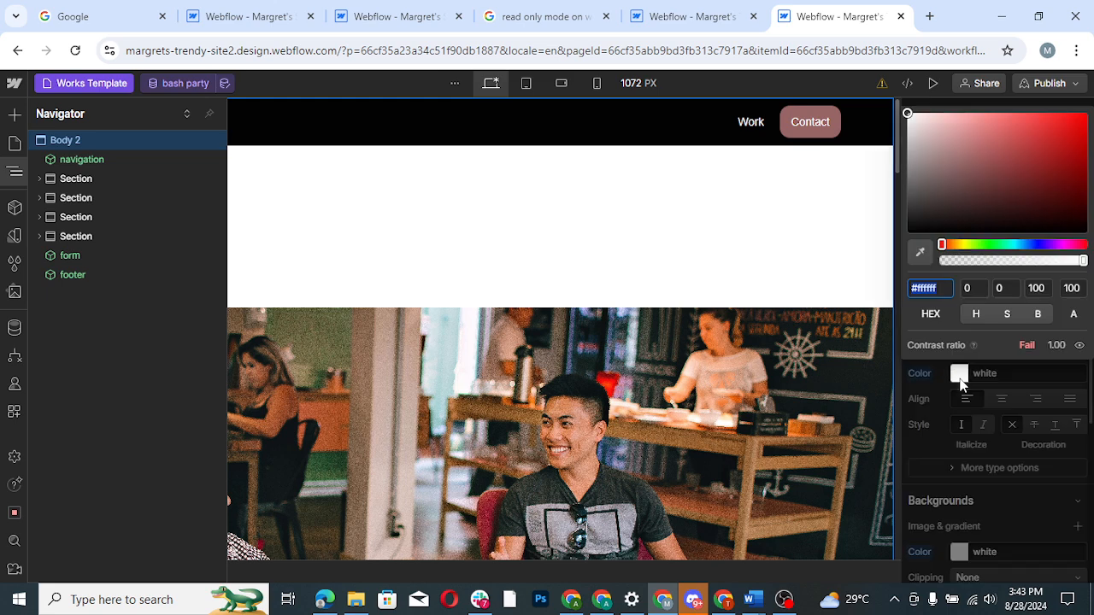
{"action": "mouse_move", "coordinate": [908, 113]}
{"action": "left_mouse_down"}
{"action": "mouse_move", "coordinate": [925, 213]}
{"action": "mouse_move", "coordinate": [909, 257]}
{"action": "left_mouse_up"}
{"action": "left_click", "coordinate": [810, 270]}
- Set the typography color of the Works Template's H1 project heading to black
{"action": "left_click", "coordinate": [809, 270]}
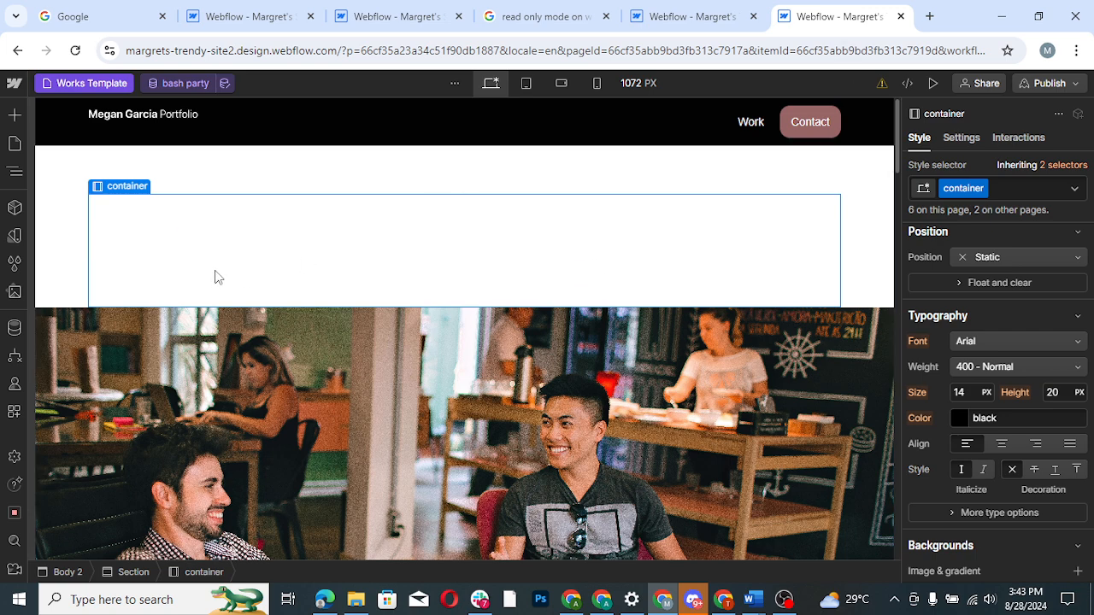
{"action": "left_click", "coordinate": [220, 226]}
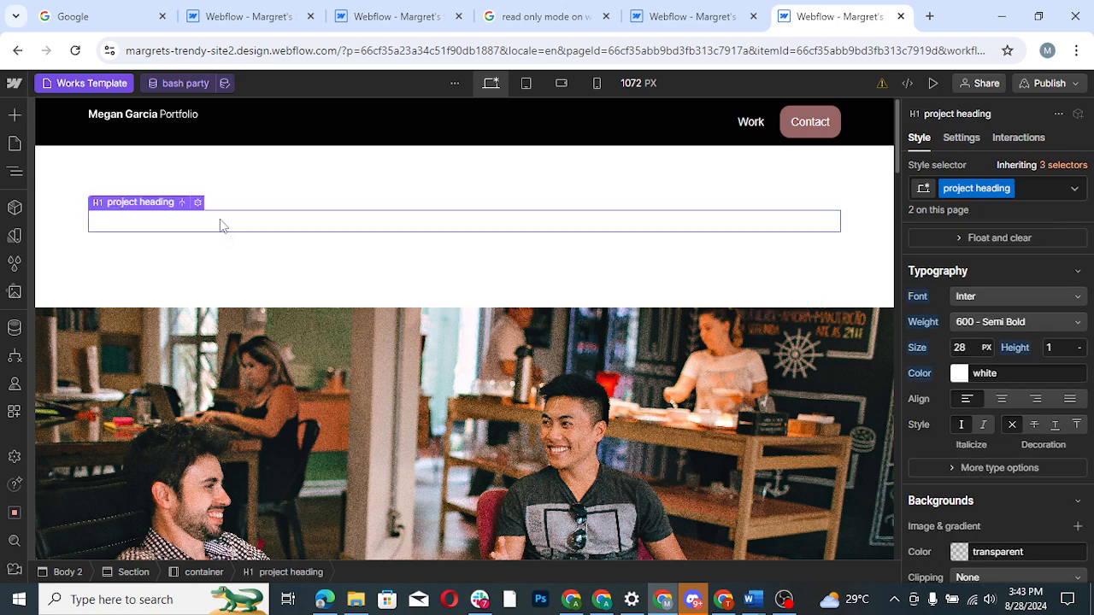
{"action": "left_click", "coordinate": [959, 374]}
{"action": "left_click_drag", "start_coordinate": [923, 226], "coordinate": [916, 242]}
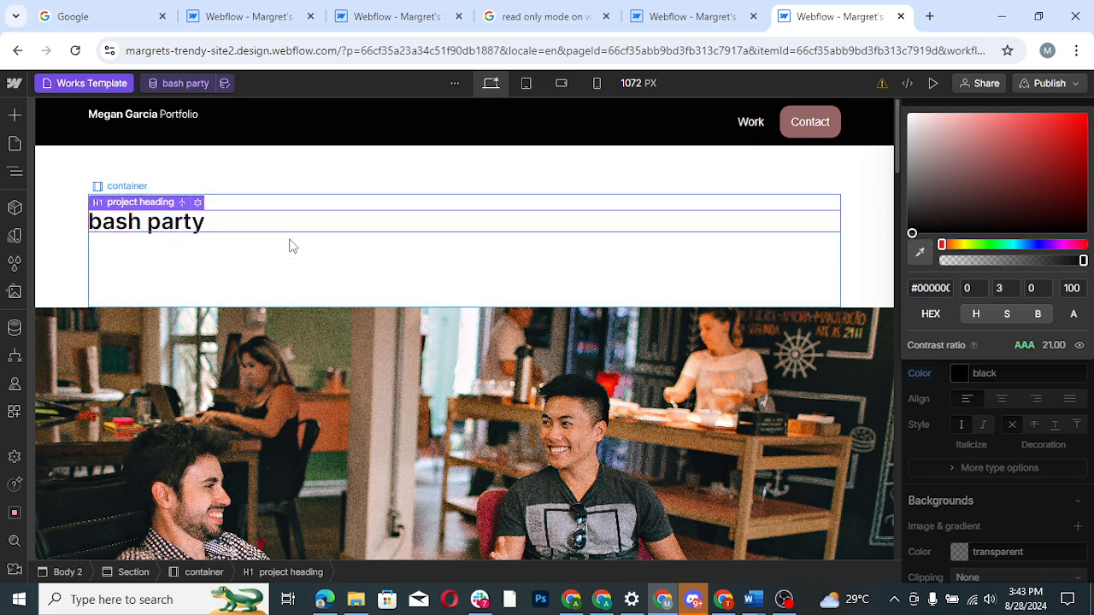
- Set the text color of the secondary project heading below the H1 to rgba(0, 0, 0, 0.6)
{"action": "left_click", "coordinate": [292, 208]}
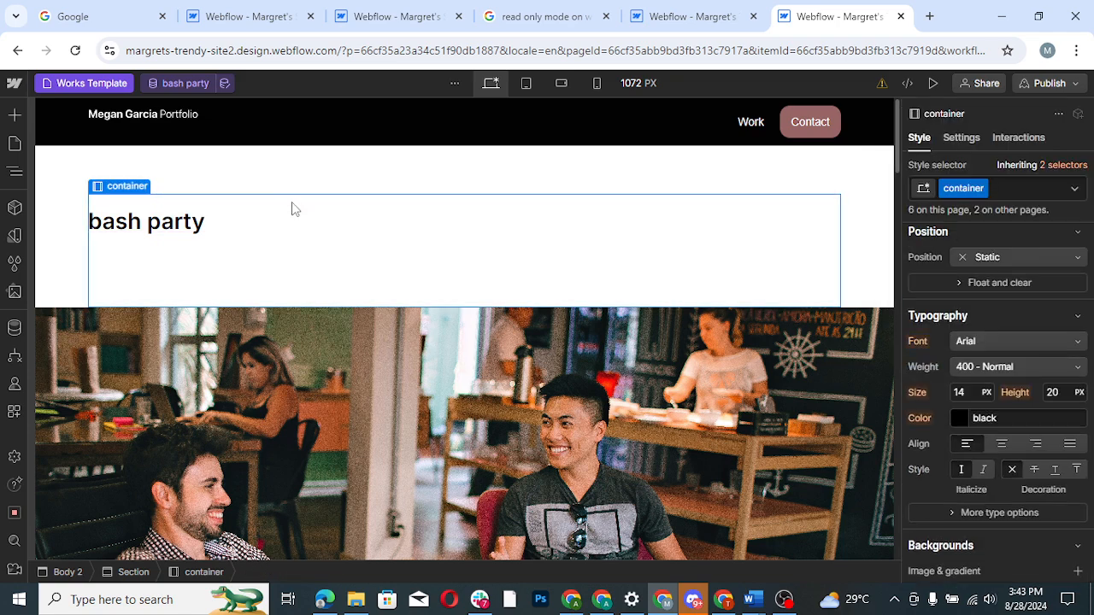
{"action": "left_click", "coordinate": [240, 254]}
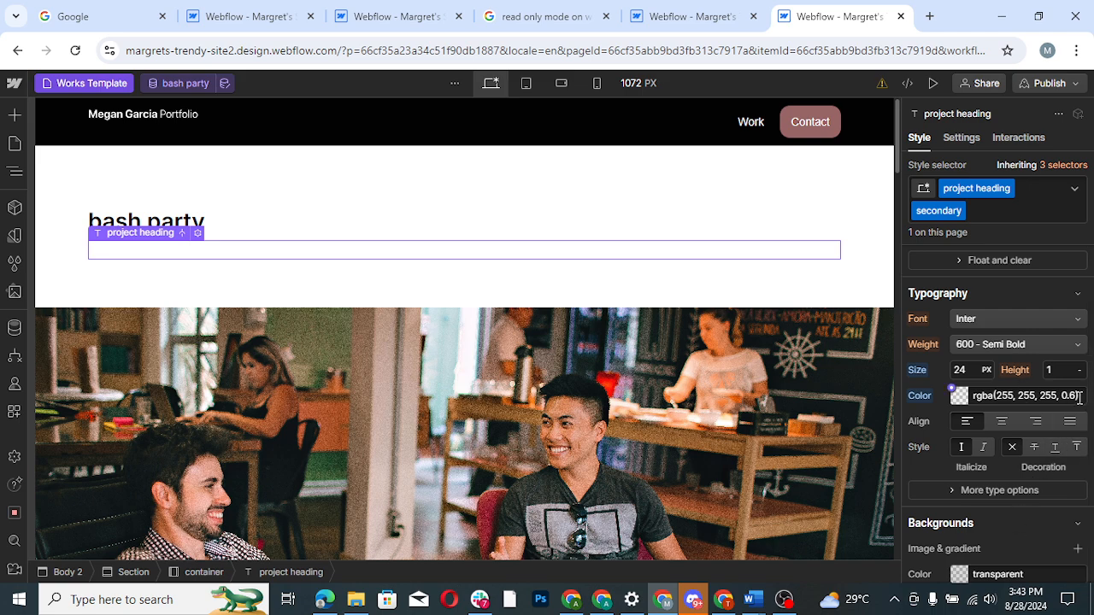
{"action": "left_click", "coordinate": [957, 404]}
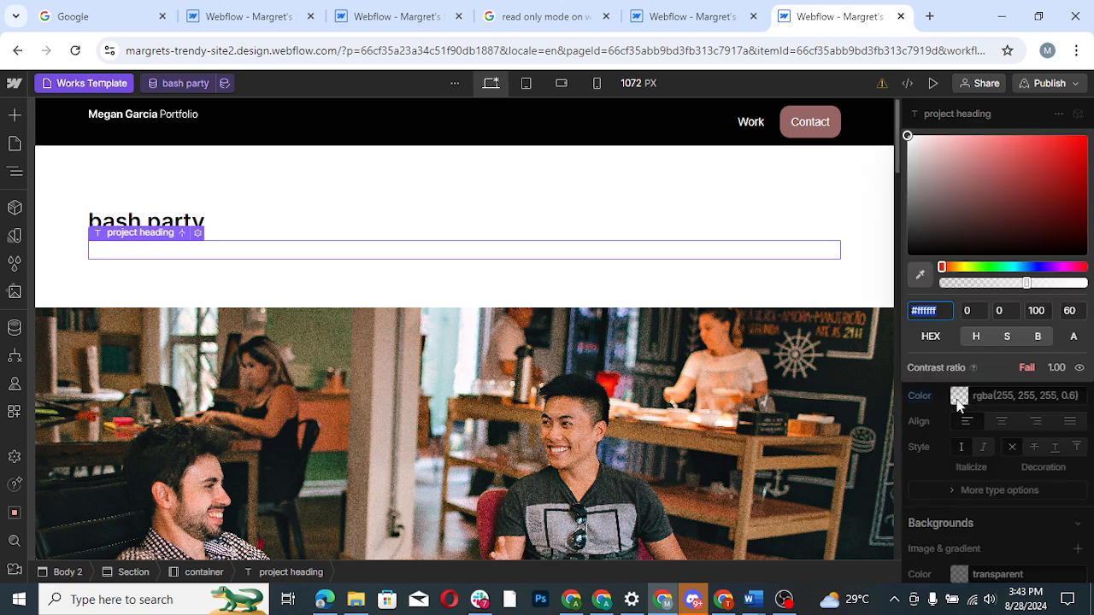
{"action": "left_click", "coordinate": [913, 169]}
{"action": "left_click", "coordinate": [909, 259]}
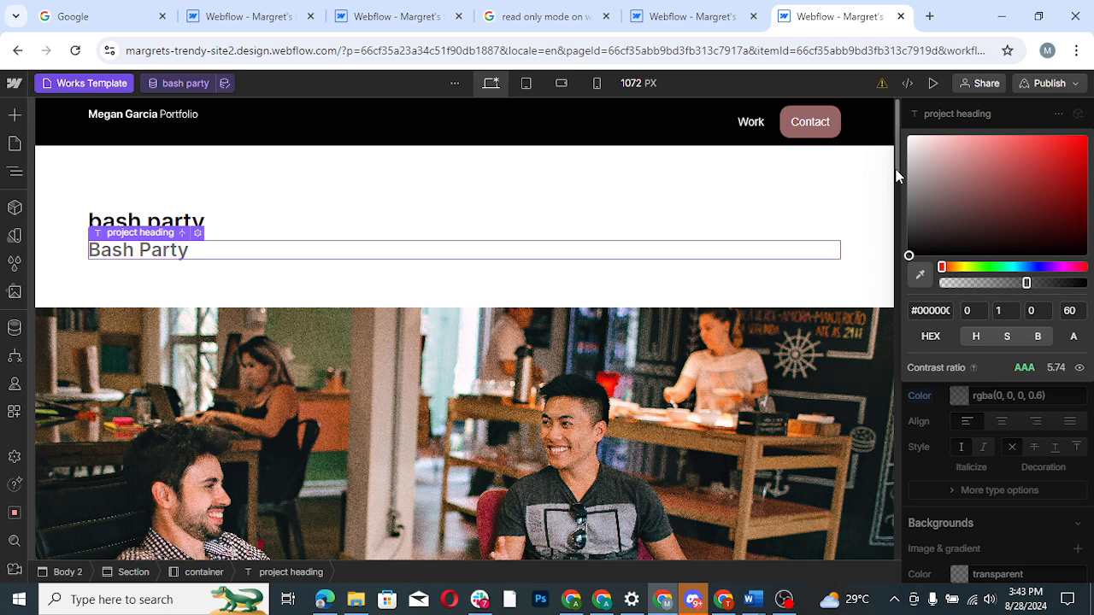
- Set the typography color of the project label text to the Black variable in the section below the image
{"action": "scroll", "coordinate": [897, 190], "scroll_direction": "down", "scroll_amount": 2}
{"action": "left_click_drag", "start_coordinate": [897, 185], "coordinate": [894, 254]}
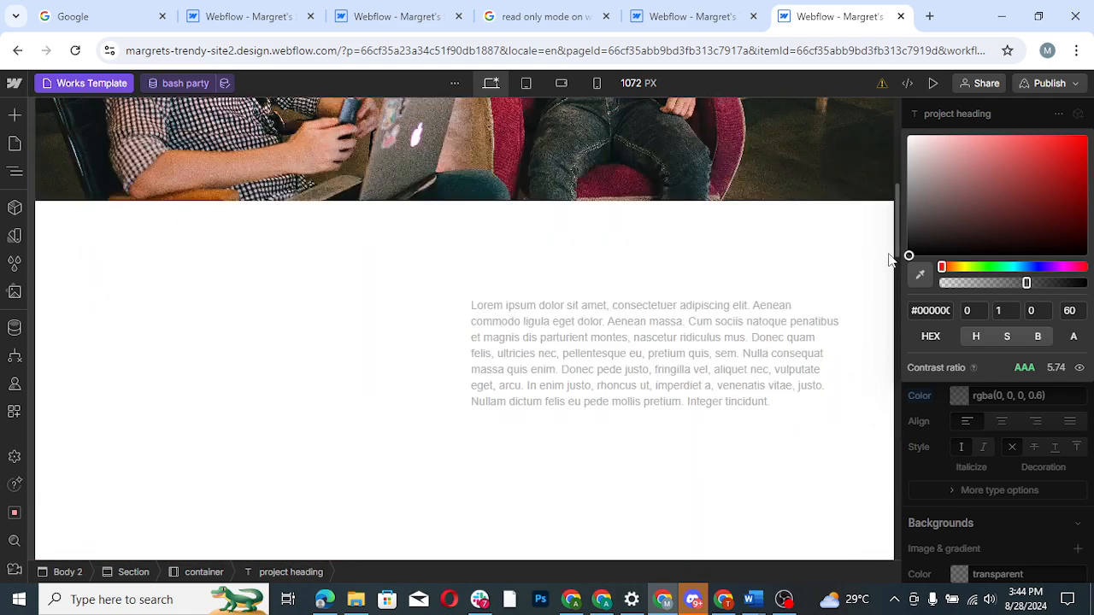
{"action": "left_click", "coordinate": [526, 358]}
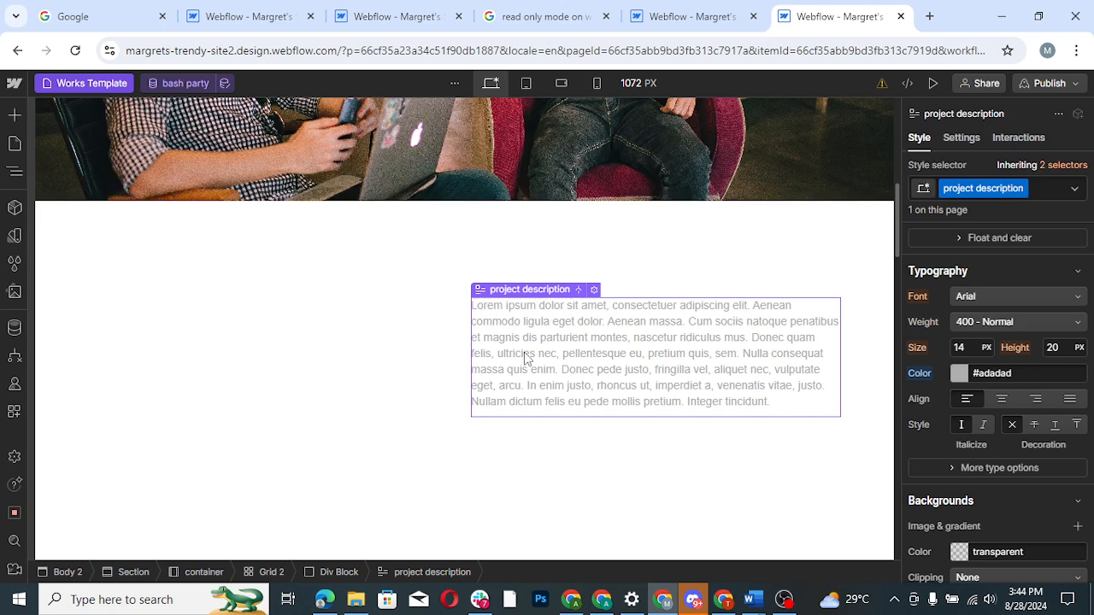
{"action": "left_click", "coordinate": [248, 342]}
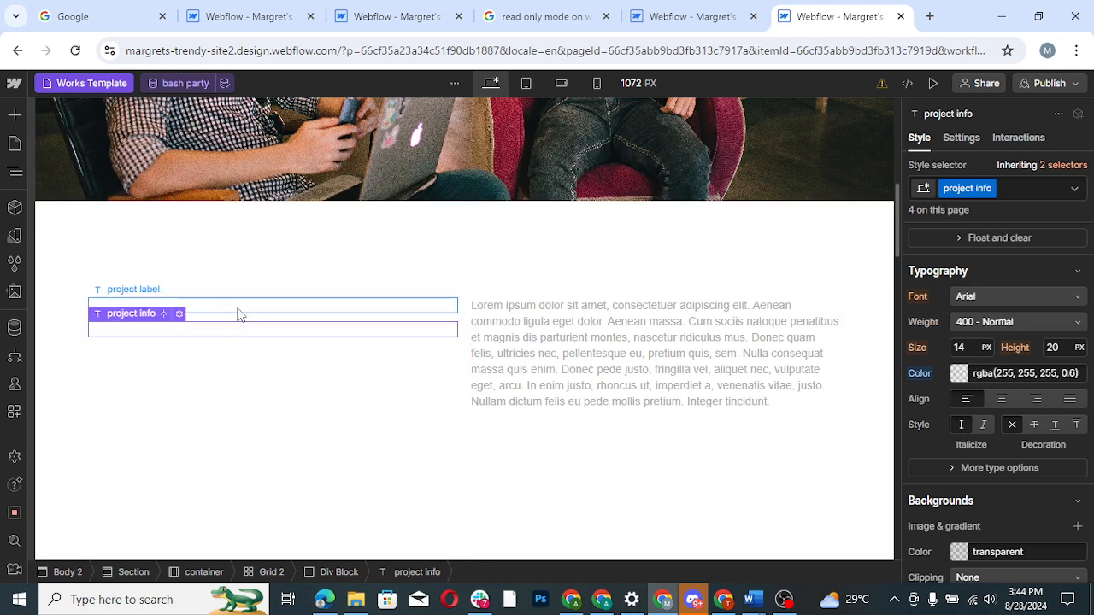
{"action": "left_click", "coordinate": [239, 314]}
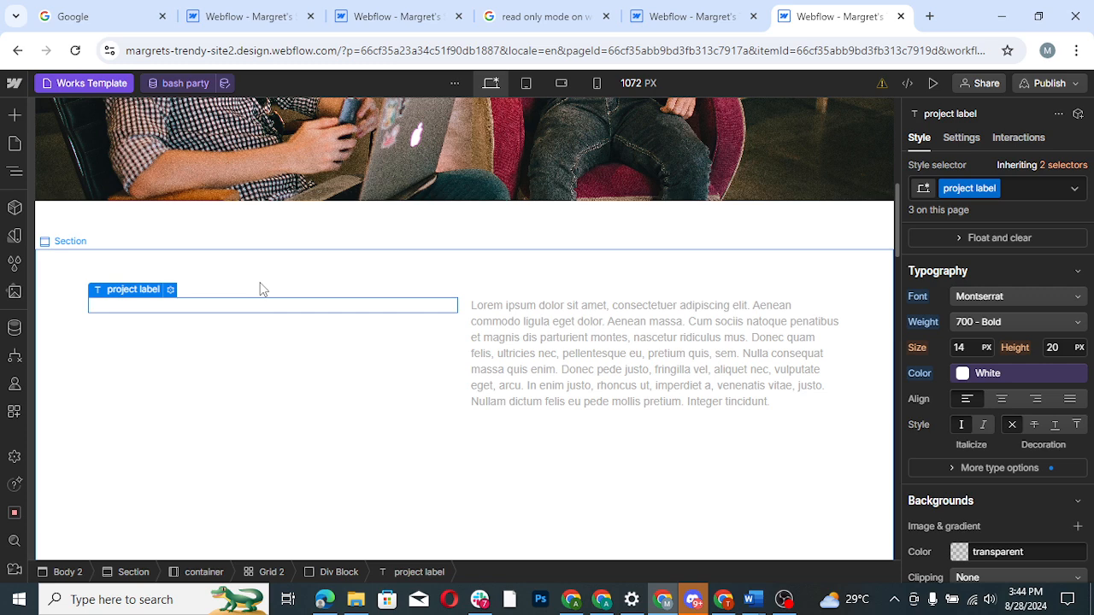
{"action": "left_click", "coordinate": [260, 290]}
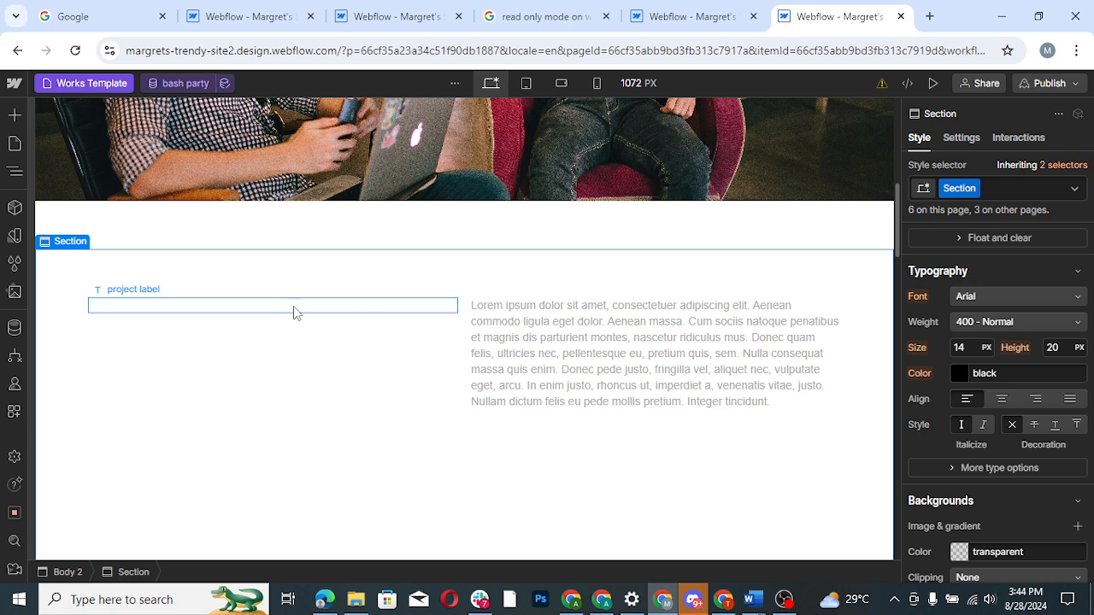
{"action": "left_click", "coordinate": [293, 306]}
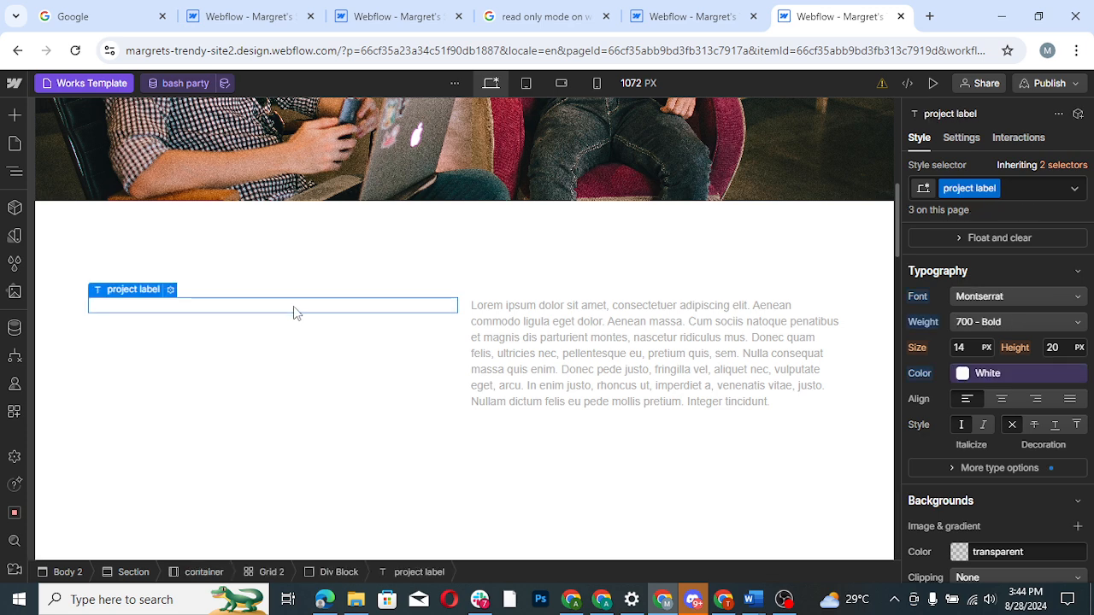
{"action": "left_click", "coordinate": [975, 374]}
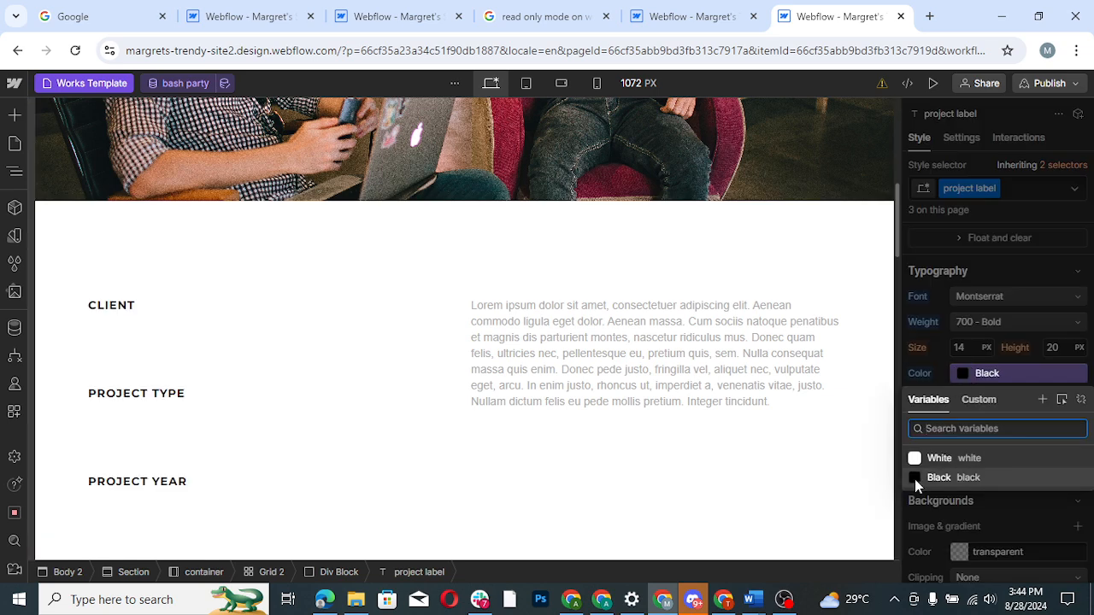
{"action": "left_click", "coordinate": [915, 479]}
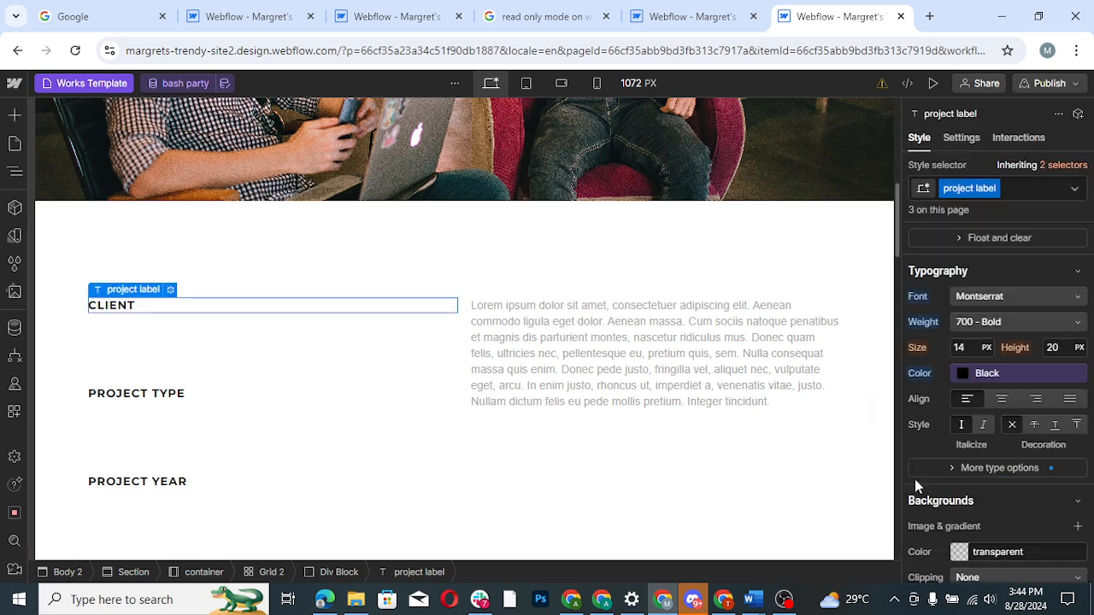
- Set the typography color of the project info text under the client label to rgba(0, 0, 0, 0.6)
{"action": "left_click", "coordinate": [218, 334]}
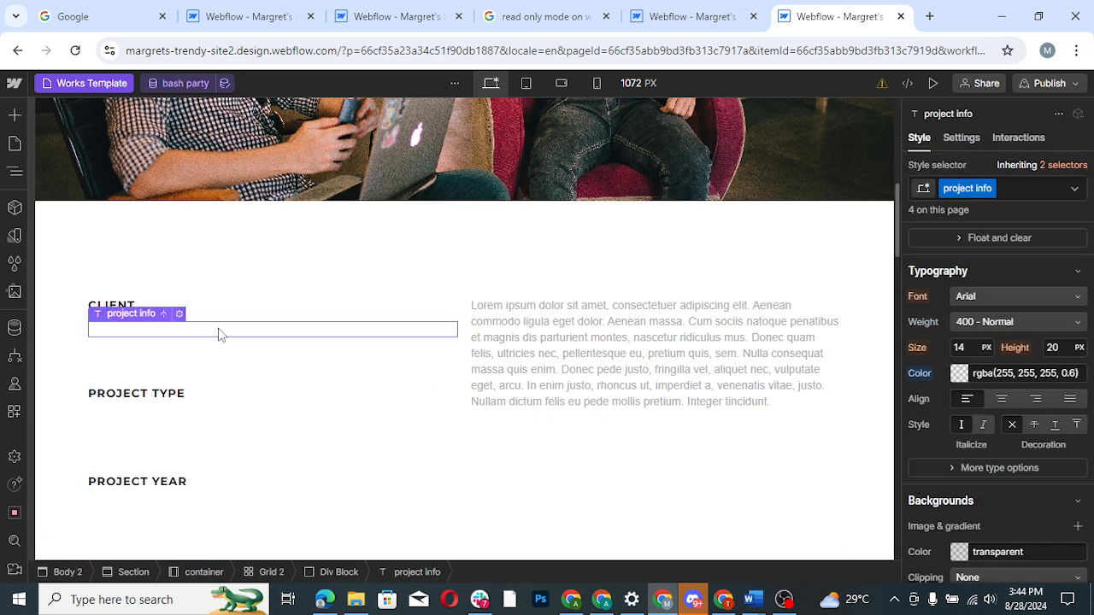
{"action": "left_click", "coordinate": [959, 376]}
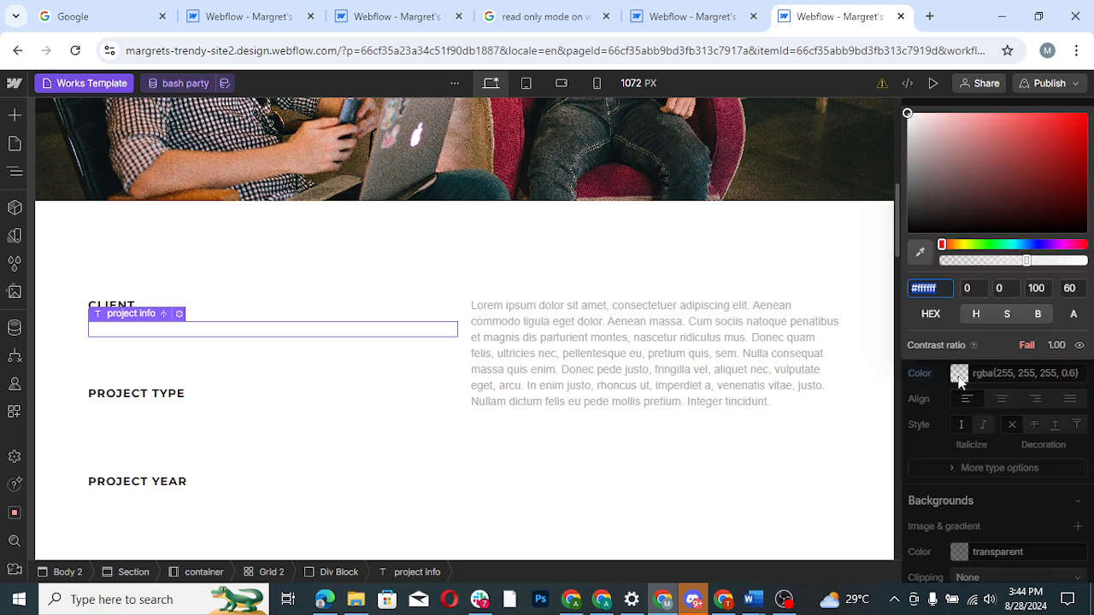
{"action": "left_click_drag", "start_coordinate": [916, 192], "coordinate": [906, 276]}
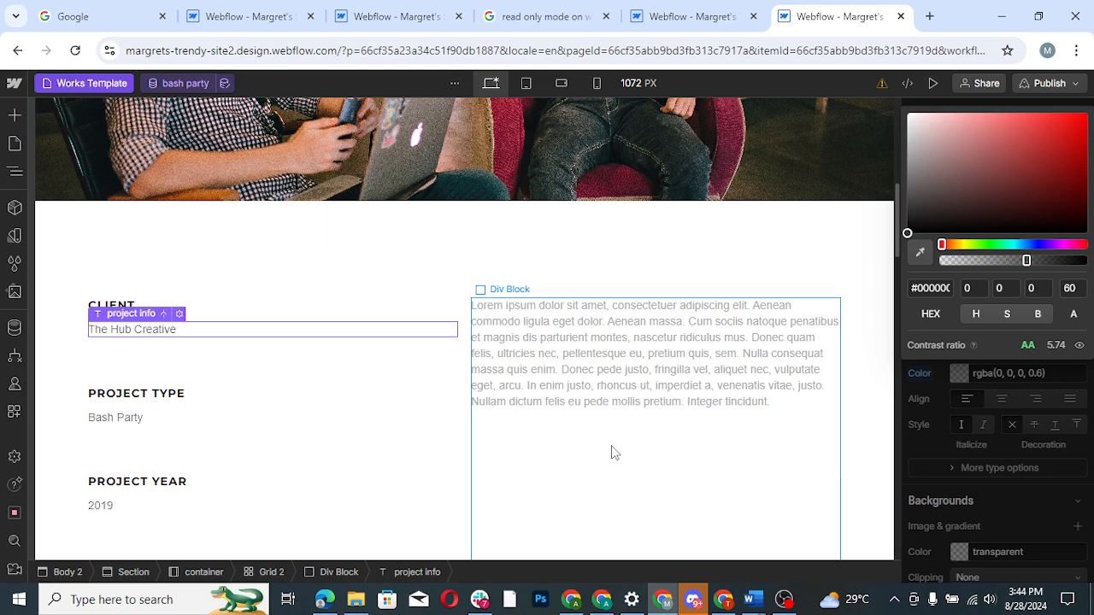
- Set the typography color of Text Block 3 in the link below the project description to black
{"action": "left_click", "coordinate": [521, 437]}
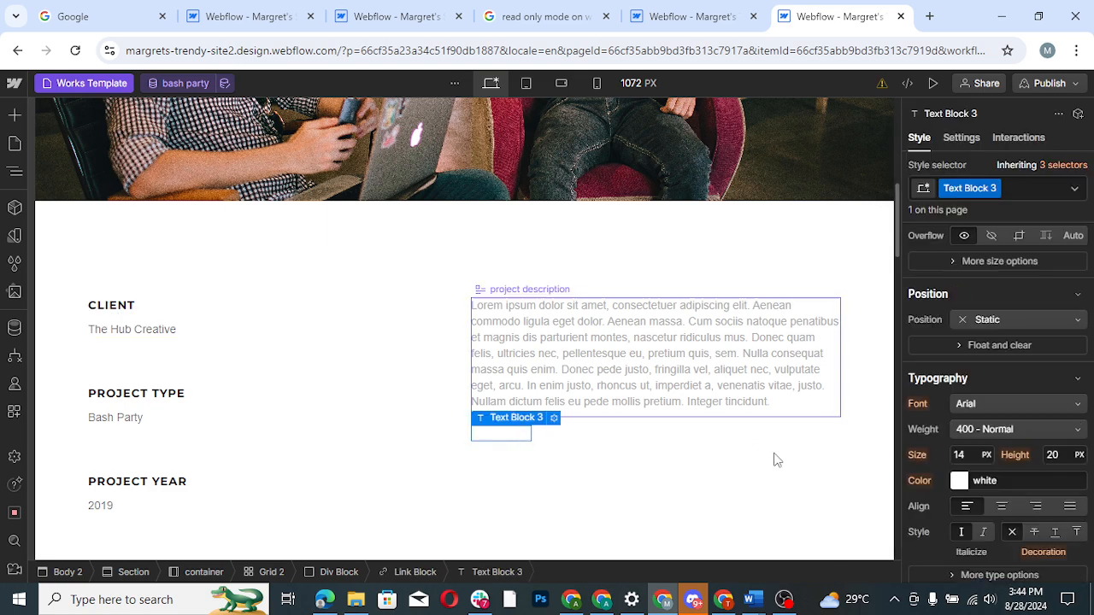
{"action": "left_click", "coordinate": [960, 482]}
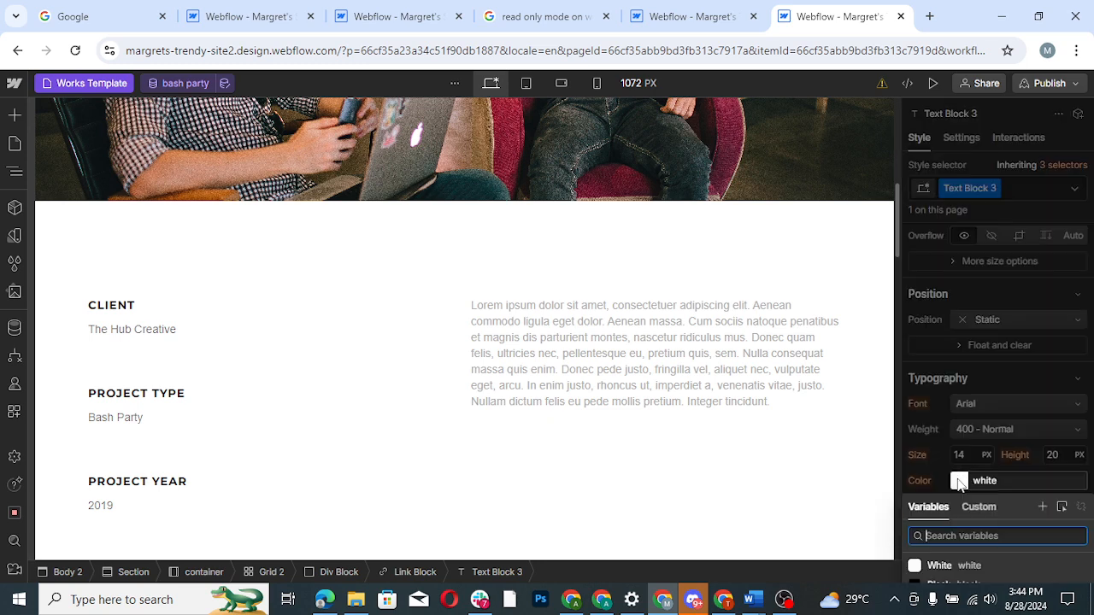
{"action": "left_click", "coordinate": [961, 482]}
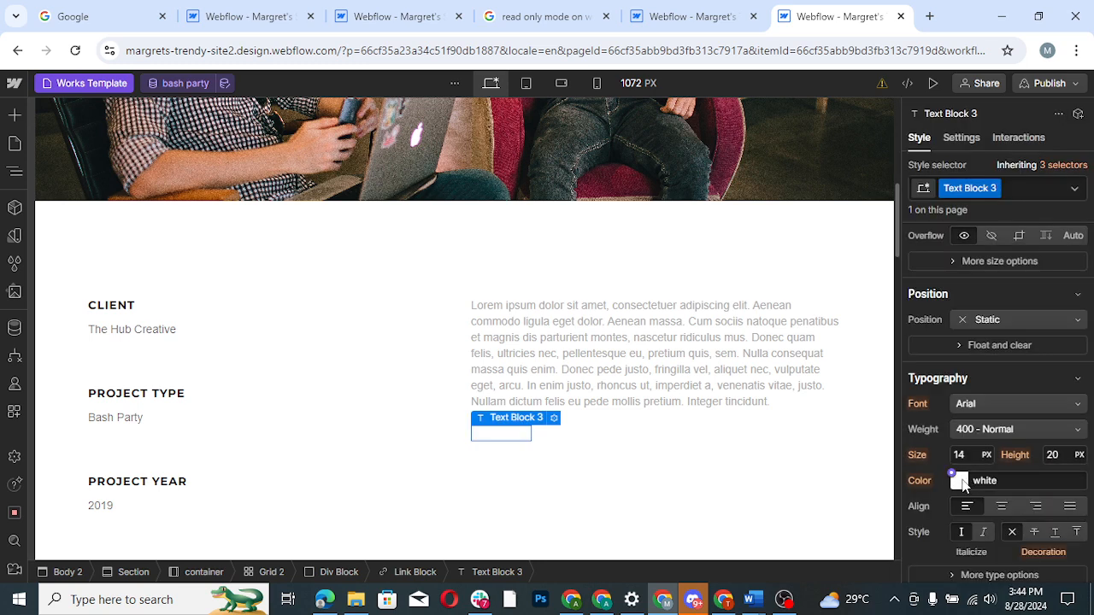
{"action": "left_click", "coordinate": [961, 482]}
{"action": "left_click_drag", "start_coordinate": [920, 314], "coordinate": [909, 379]}
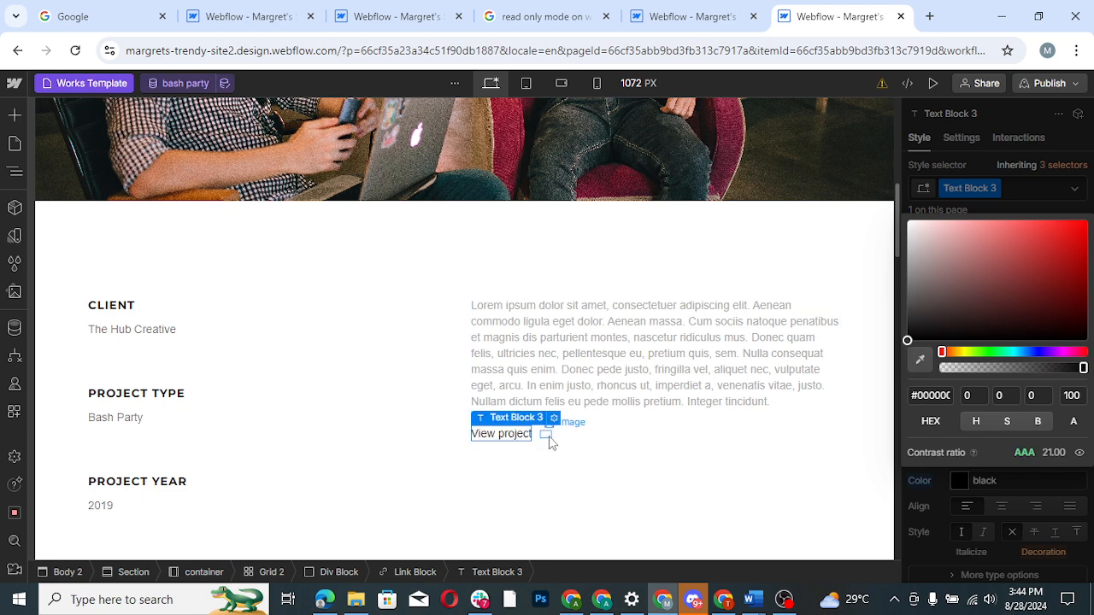
- Set the typography color of the project description paragraph to black
{"action": "left_click", "coordinate": [546, 436]}
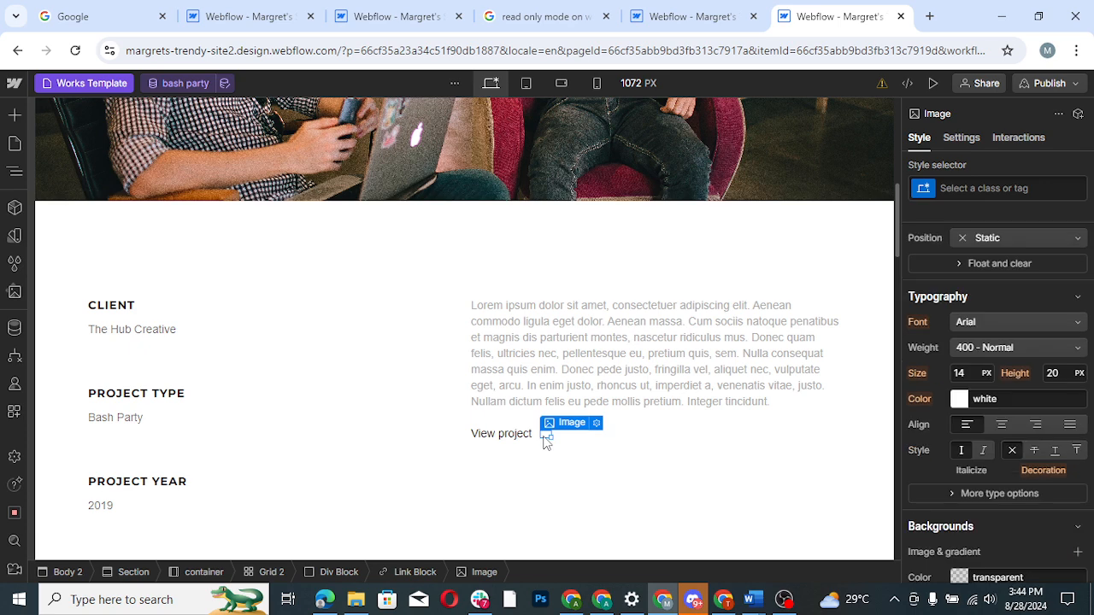
{"action": "left_click", "coordinate": [560, 344]}
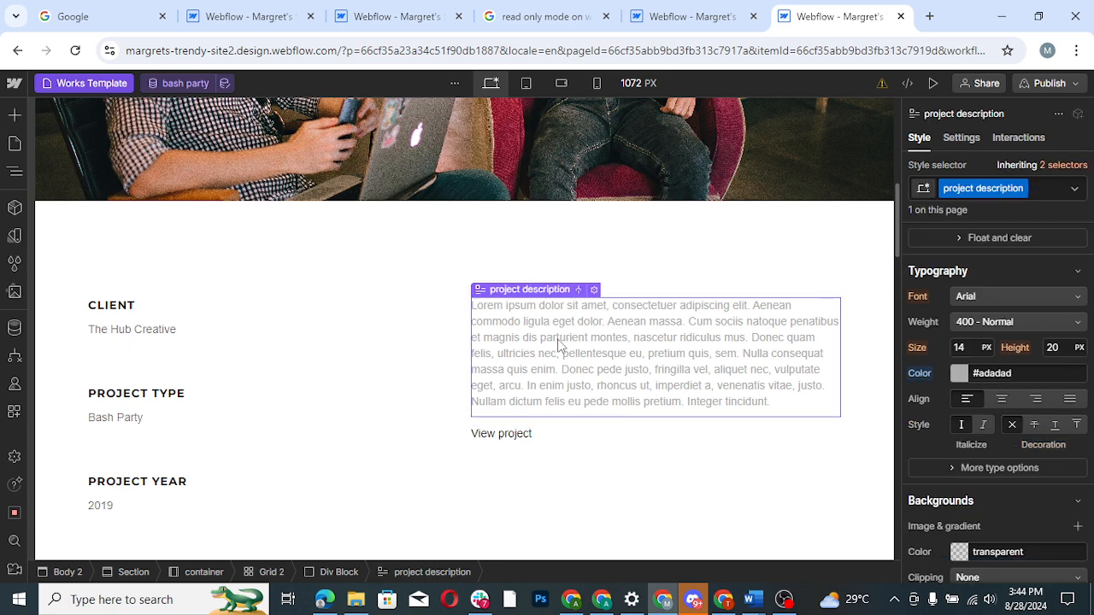
{"action": "left_click", "coordinate": [959, 374]}
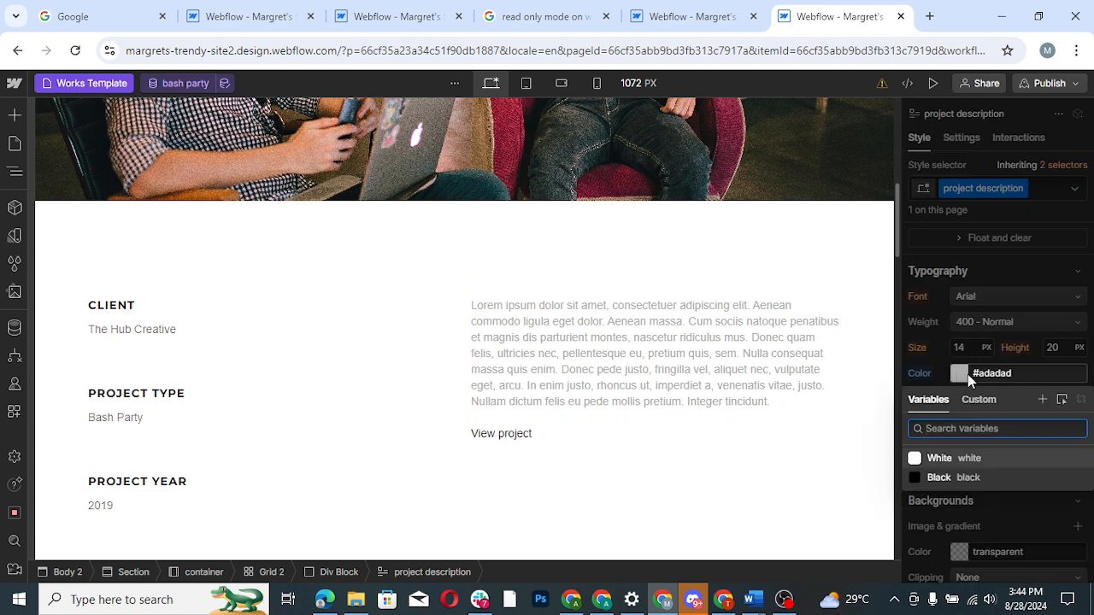
{"action": "left_click", "coordinate": [962, 373]}
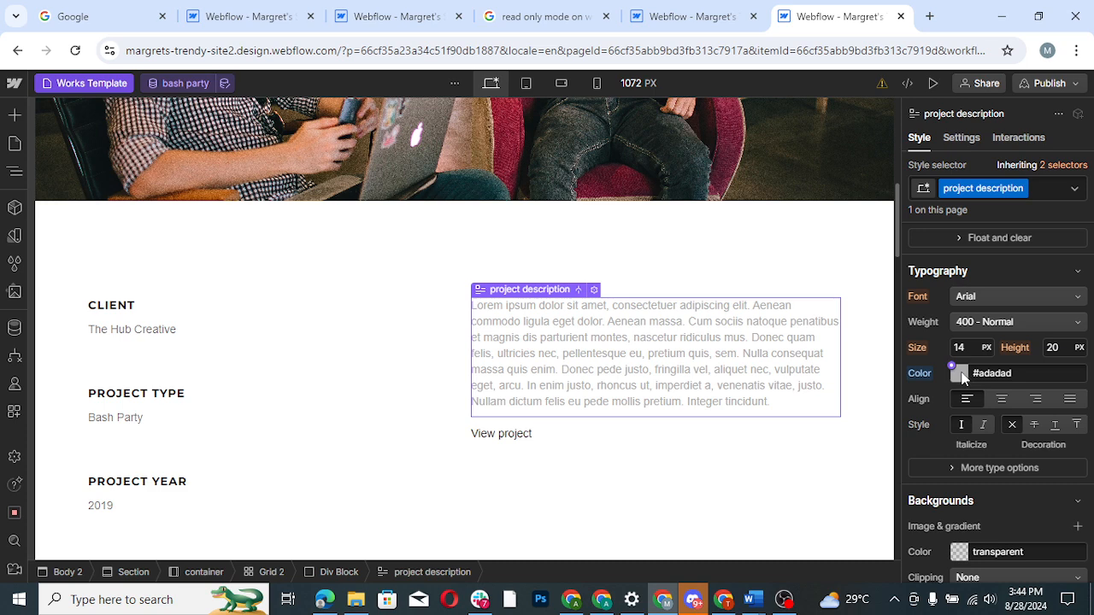
{"action": "left_click", "coordinate": [959, 374]}
{"action": "left_click_drag", "start_coordinate": [908, 152], "coordinate": [911, 172]}
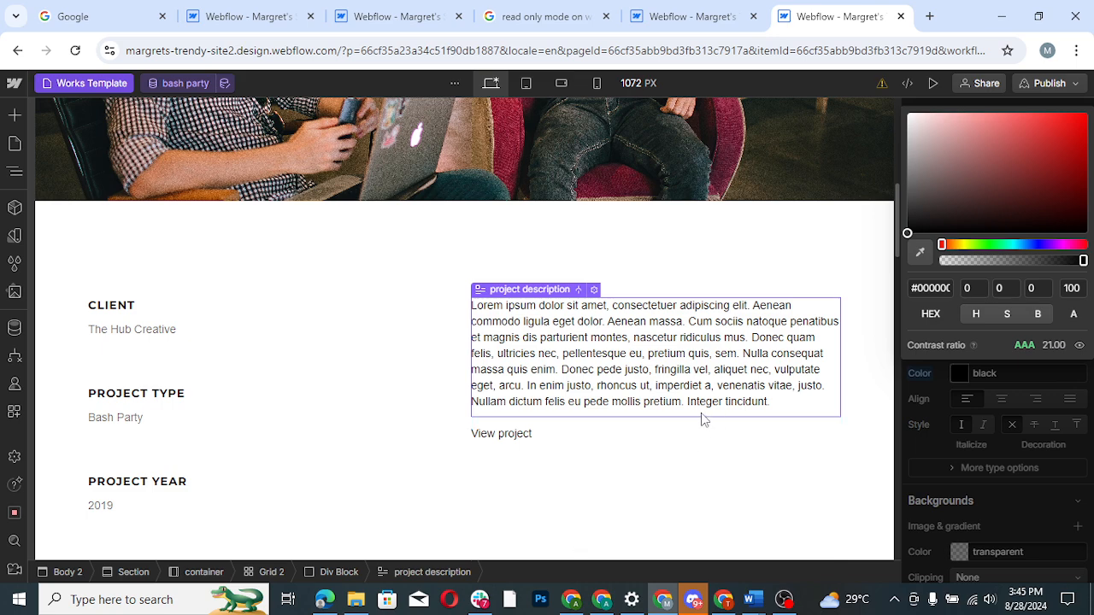
- Give the link block around the "View project" text an opaque reddish-brown background color, #834539
{"action": "left_click", "coordinate": [540, 442]}
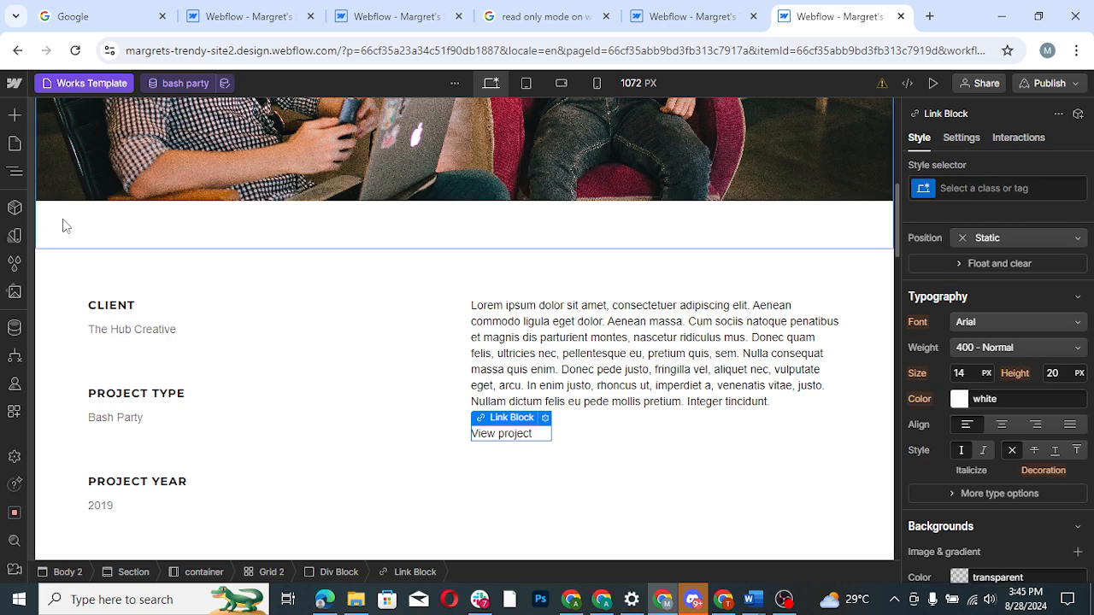
{"action": "left_click", "coordinate": [16, 174]}
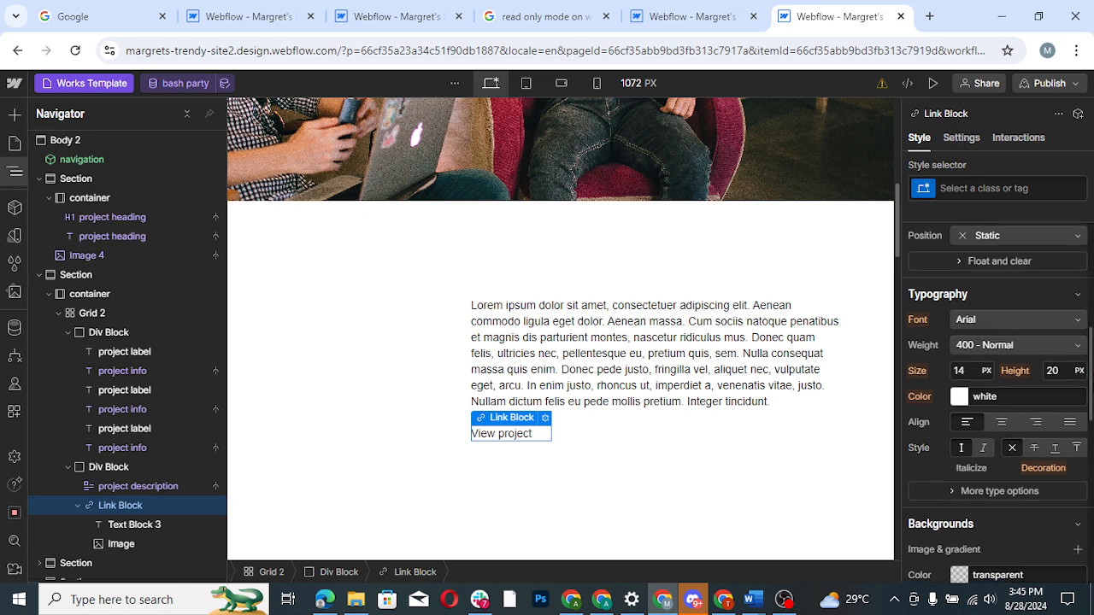
{"action": "left_click_drag", "start_coordinate": [1089, 383], "coordinate": [1092, 440]}
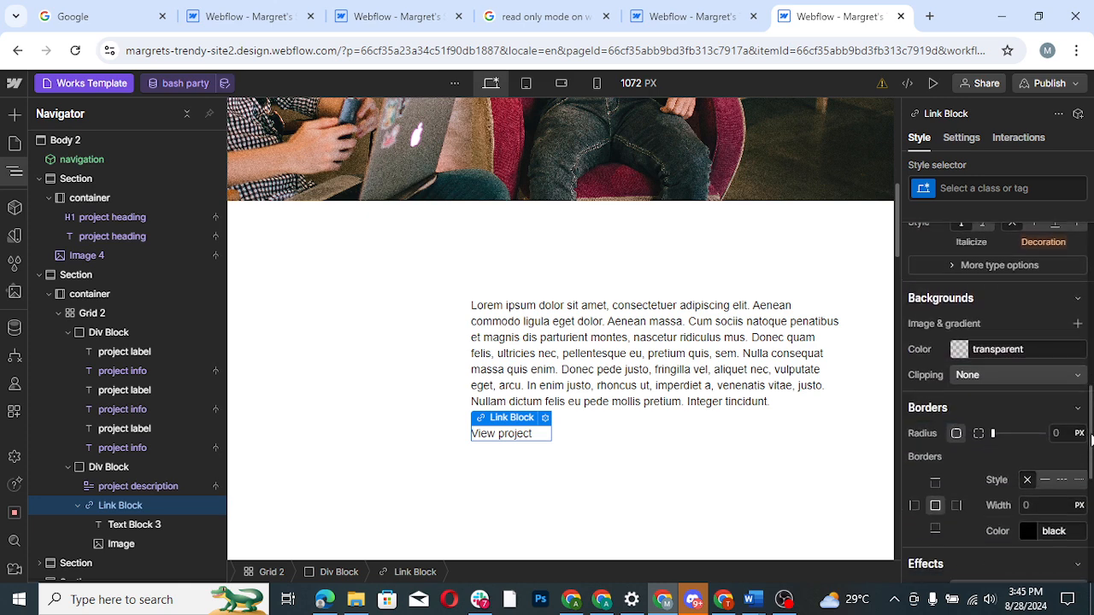
{"action": "left_click", "coordinate": [959, 350]}
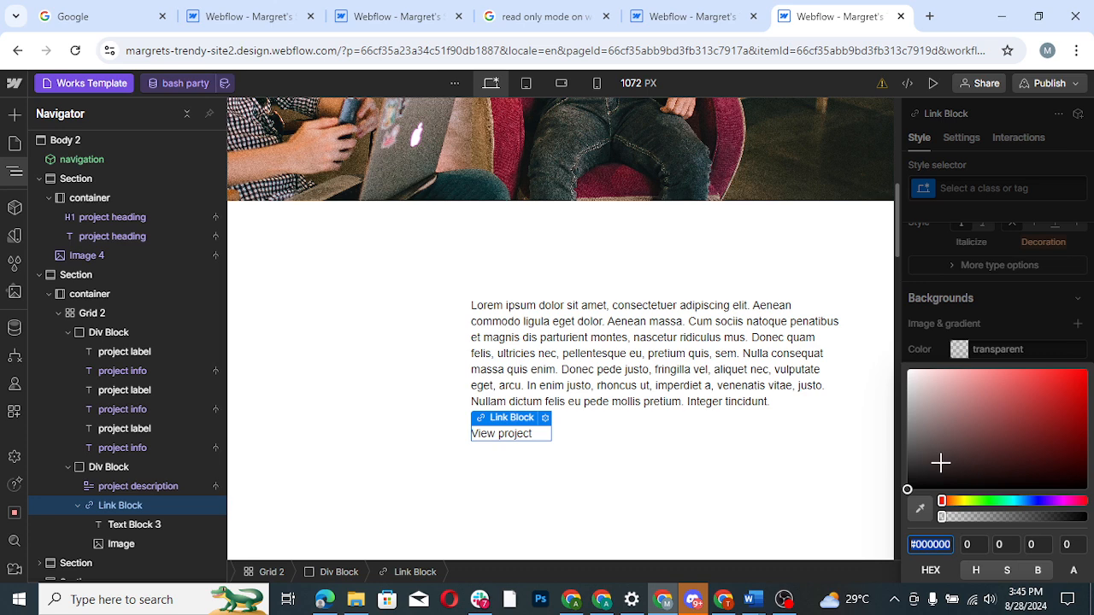
{"action": "left_click_drag", "start_coordinate": [941, 502], "coordinate": [1035, 504]}
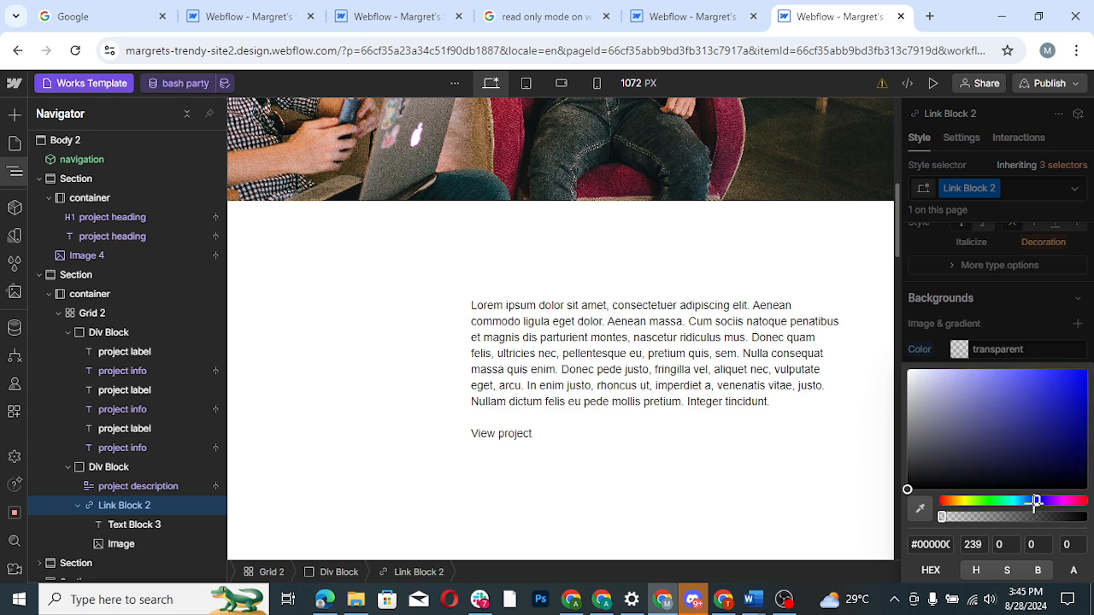
{"action": "mouse_move", "coordinate": [898, 221]}
{"action": "left_mouse_down"}
{"action": "mouse_move", "coordinate": [898, 119]}
{"action": "mouse_move", "coordinate": [900, 220]}
{"action": "left_mouse_up"}
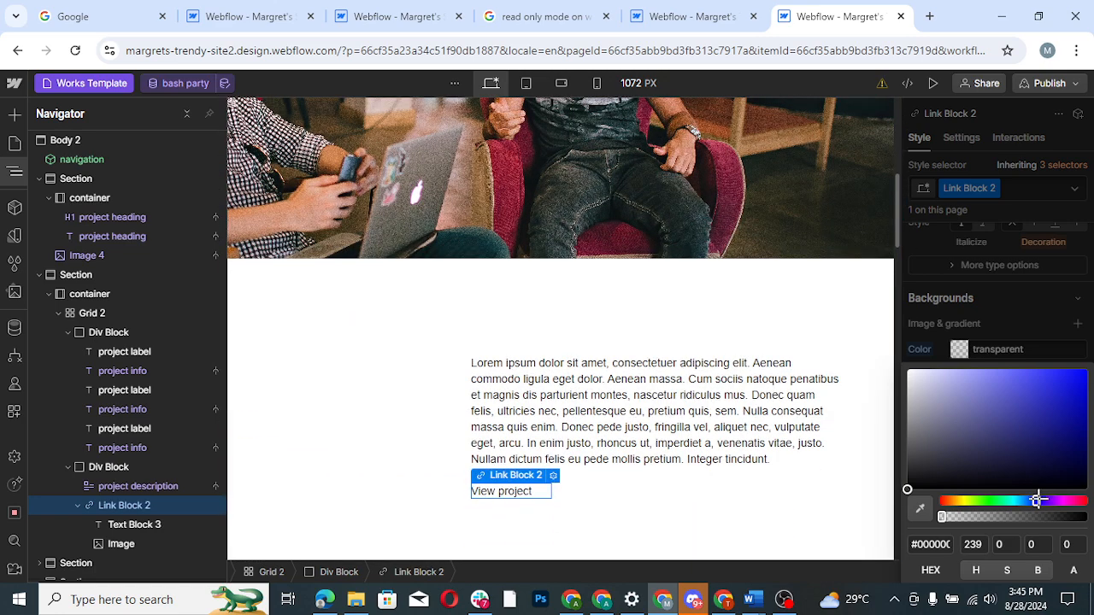
{"action": "mouse_move", "coordinate": [1037, 501]}
{"action": "left_mouse_down"}
{"action": "mouse_move", "coordinate": [945, 503]}
{"action": "mouse_move", "coordinate": [926, 474]}
{"action": "mouse_move", "coordinate": [949, 447]}
{"action": "mouse_move", "coordinate": [1028, 408]}
{"action": "mouse_move", "coordinate": [1005, 442]}
{"action": "mouse_move", "coordinate": [1009, 427]}
{"action": "left_mouse_up"}
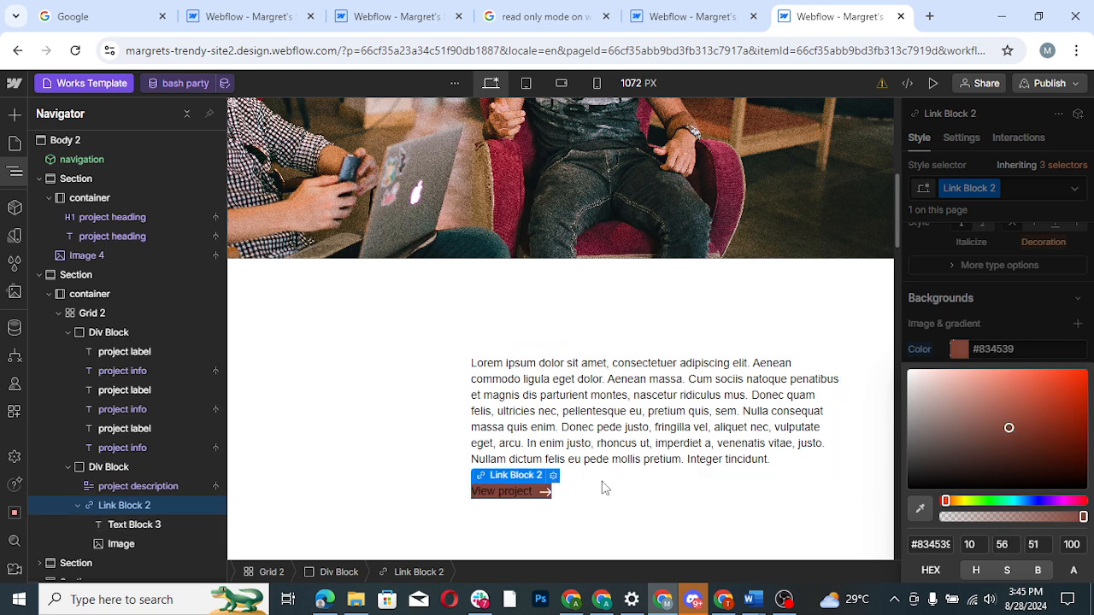
{"action": "left_click", "coordinate": [1065, 278]}
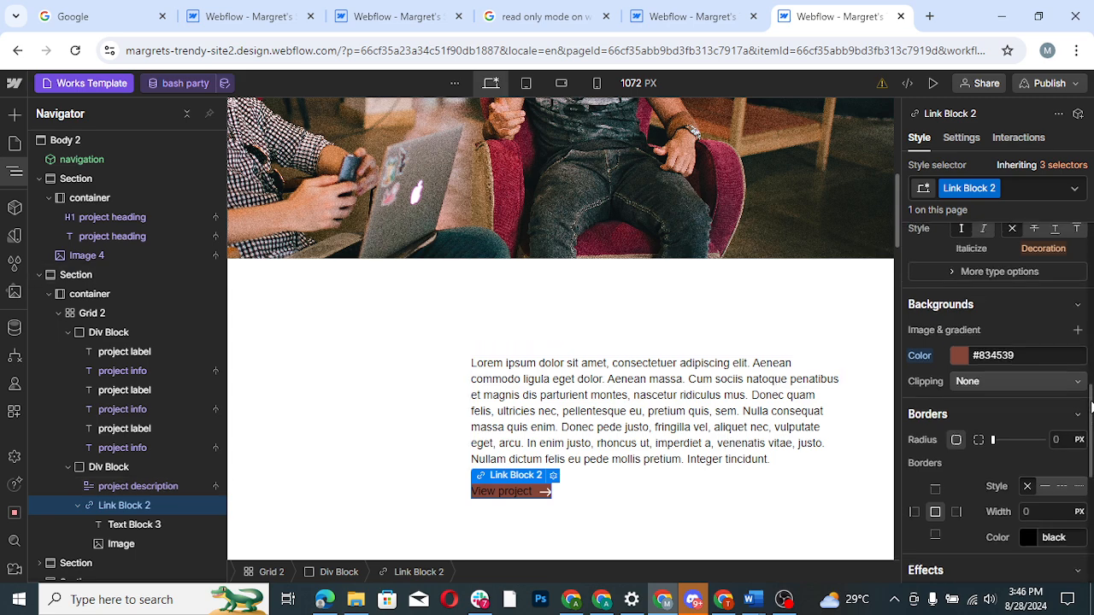
- Set the border radius of the "View project" link block to 10 px
{"action": "scroll", "coordinate": [1092, 411], "scroll_direction": "up", "scroll_amount": 1}
{"action": "scroll", "coordinate": [1092, 414], "scroll_direction": "down", "scroll_amount": 2}
{"action": "scroll", "coordinate": [1092, 416], "scroll_direction": "down", "scroll_amount": 3}
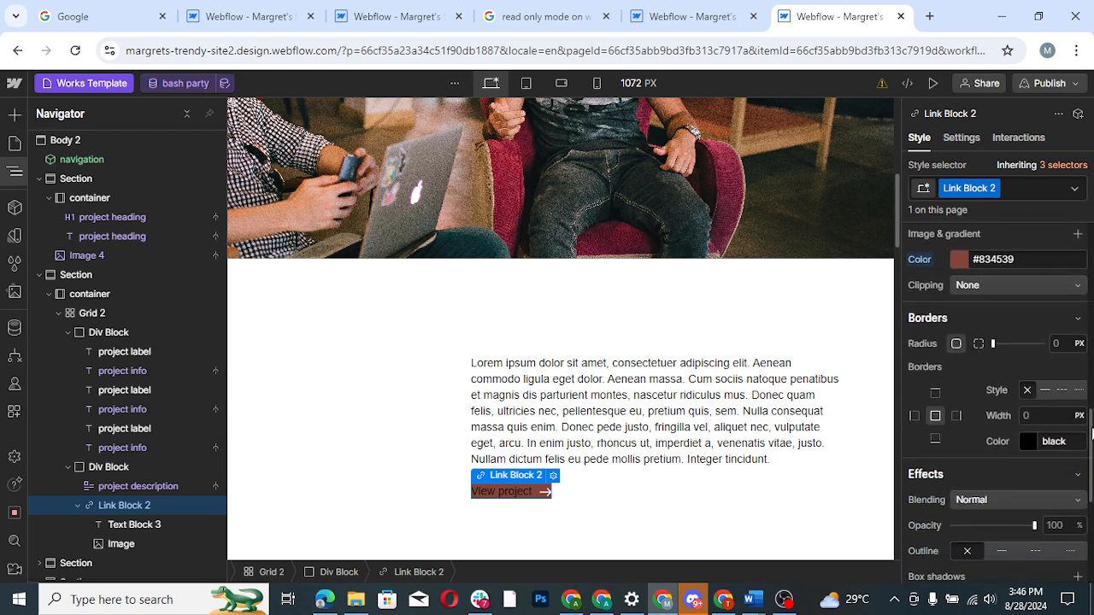
{"action": "scroll", "coordinate": [1091, 422], "scroll_direction": "up", "scroll_amount": 2}
{"action": "left_click_drag", "start_coordinate": [1090, 418], "coordinate": [1090, 417]}
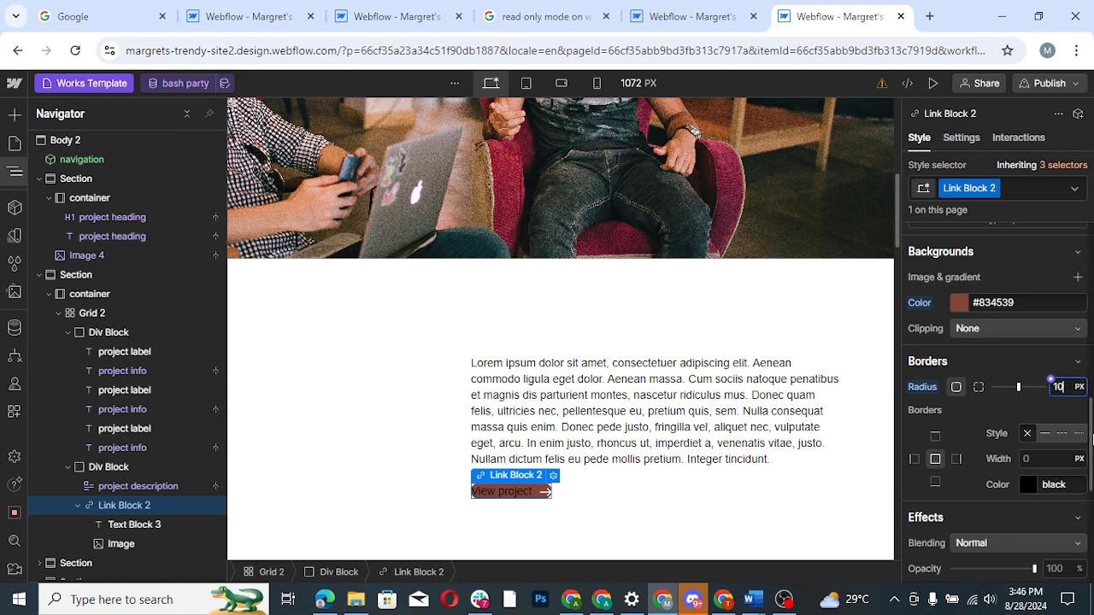
- Set the top and bottom padding of the "View project" link block to 10 px each
{"action": "scroll", "coordinate": [1082, 376], "scroll_direction": "up", "scroll_amount": 3}
{"action": "scroll", "coordinate": [1085, 366], "scroll_direction": "up", "scroll_amount": 2}
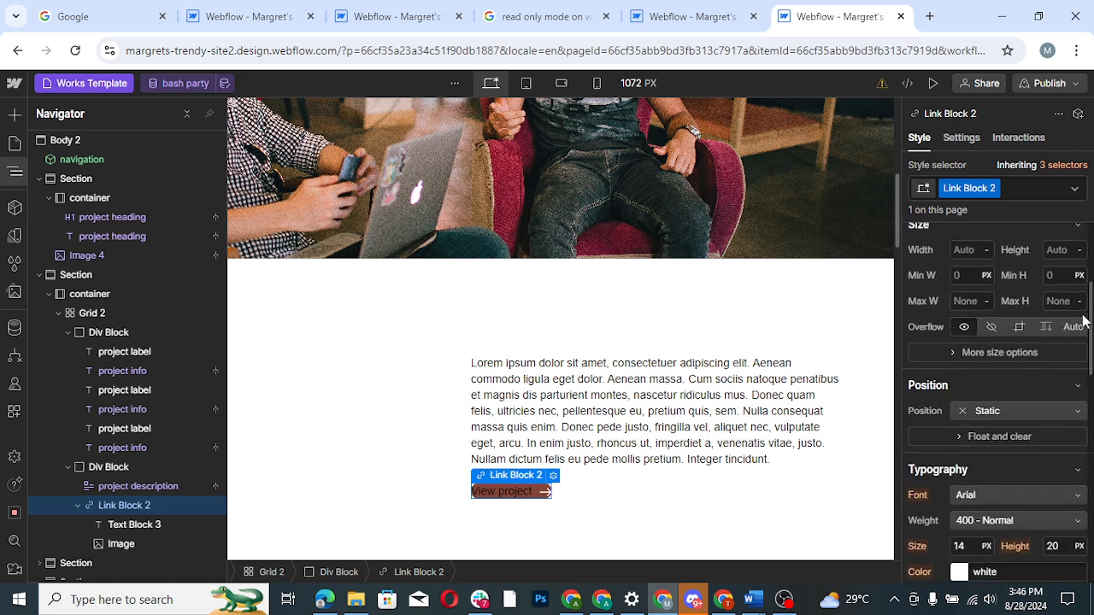
{"action": "scroll", "coordinate": [1082, 296], "scroll_direction": "up", "scroll_amount": 1}
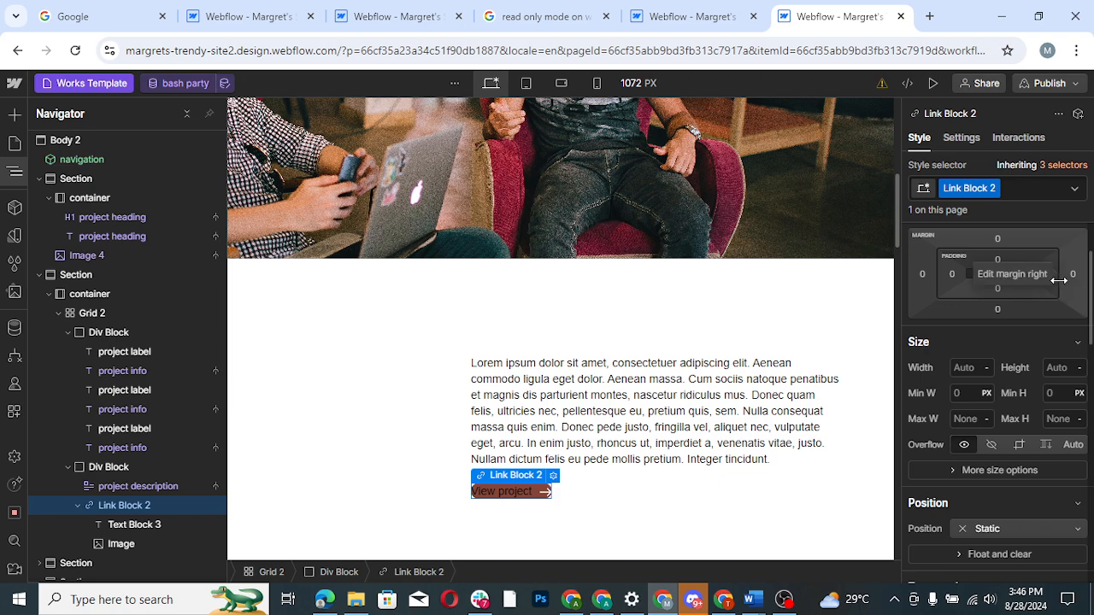
{"action": "left_click", "coordinate": [998, 261]}
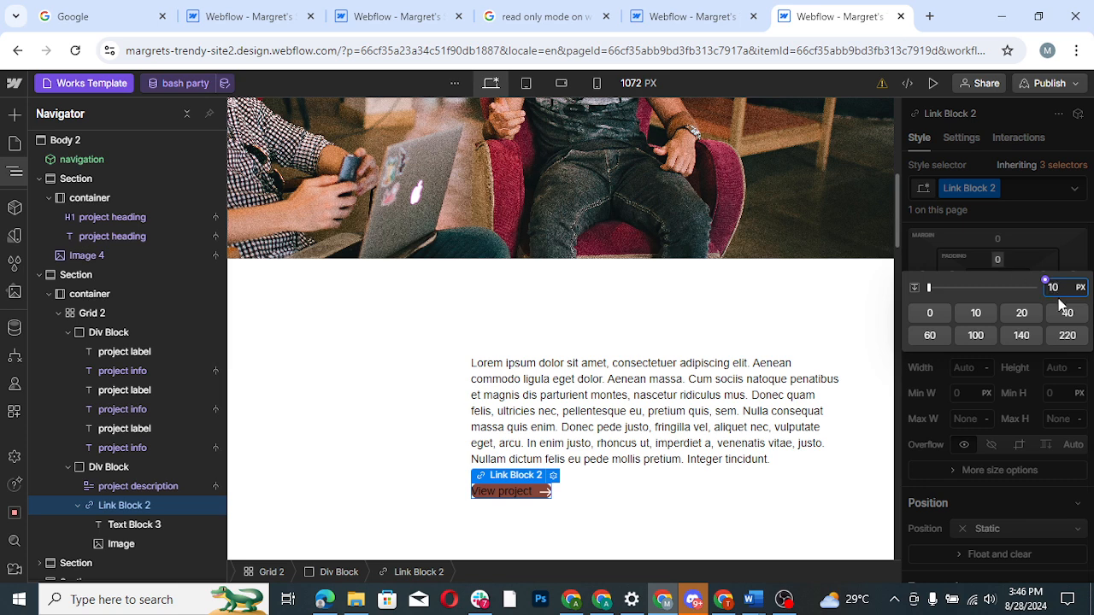
{"action": "type", "text": "10"}
{"action": "key", "text": "Return"}
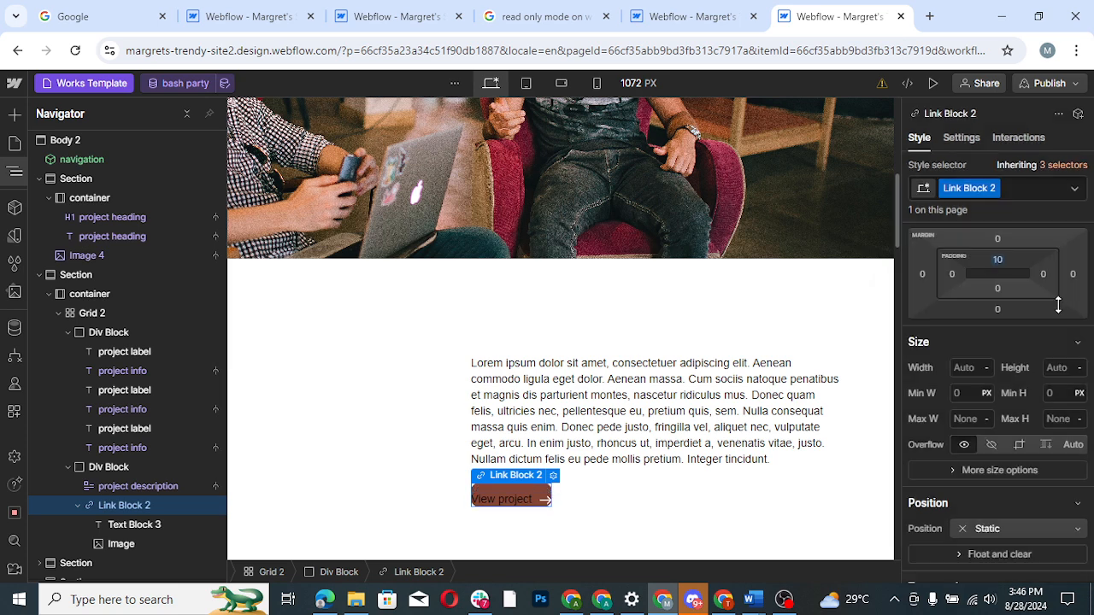
{"action": "left_click", "coordinate": [997, 288]}
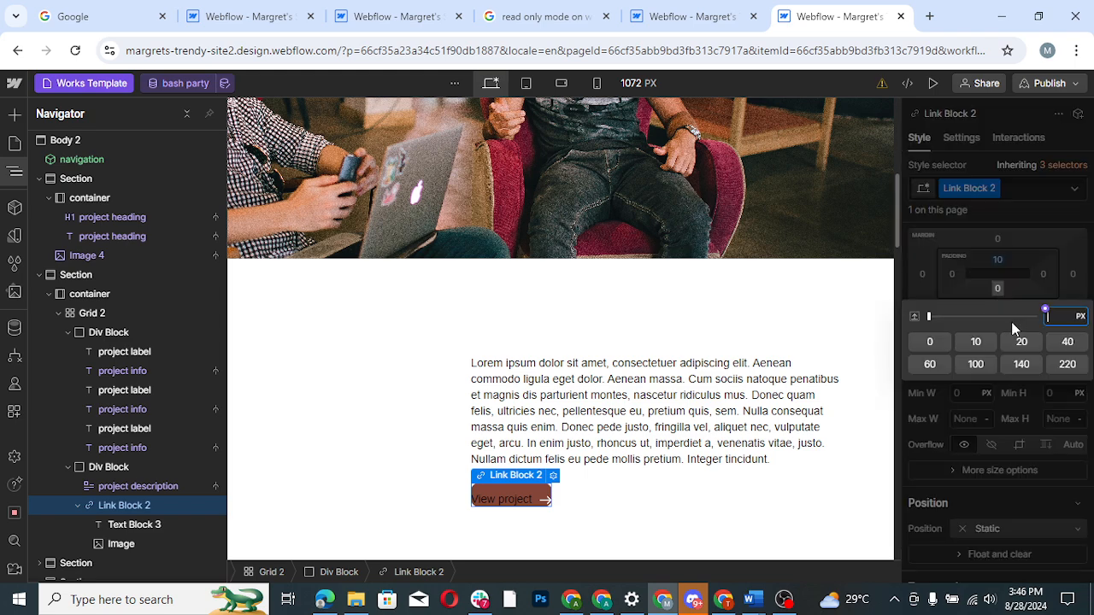
{"action": "left_click", "coordinate": [977, 342]}
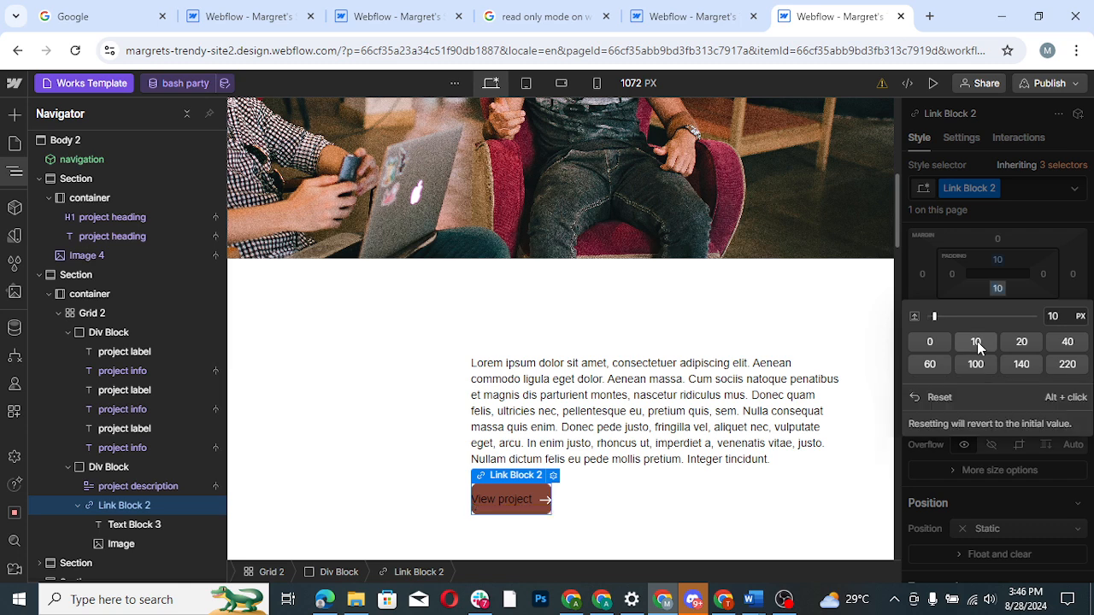
- Set the right and left padding of the "View project" link block to 10 px each
{"action": "left_click", "coordinate": [1054, 275]}
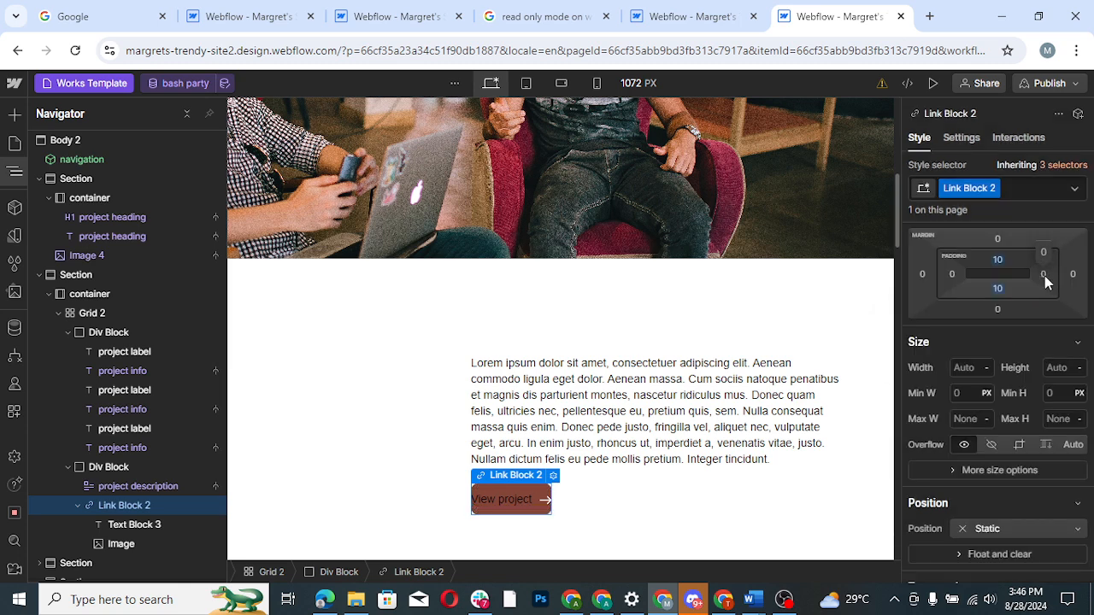
{"action": "left_click", "coordinate": [1045, 275]}
{"action": "left_click", "coordinate": [984, 328]}
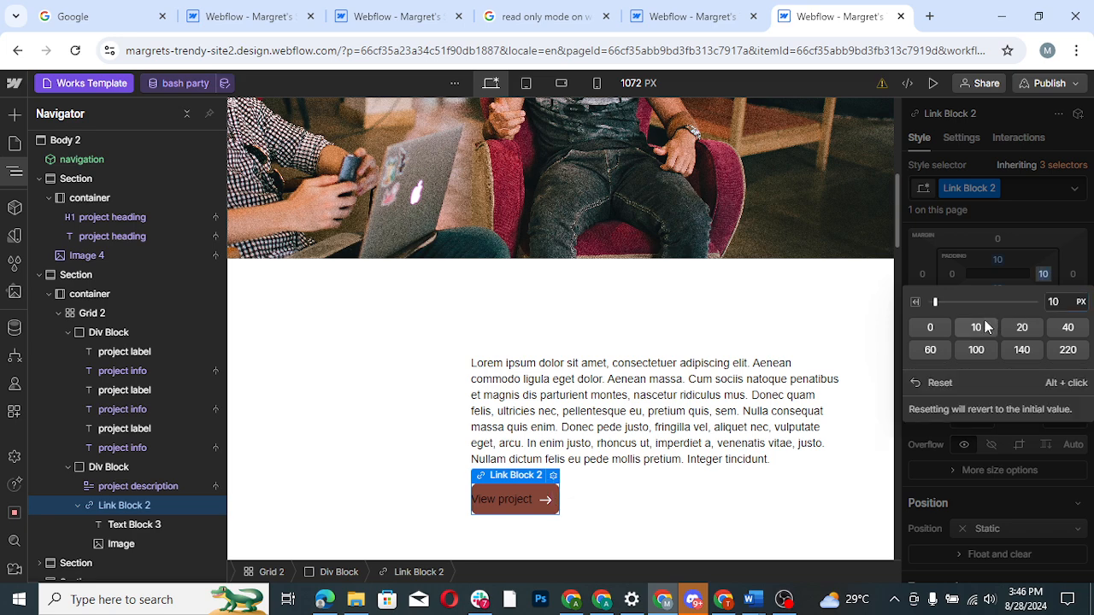
{"action": "left_click", "coordinate": [944, 269]}
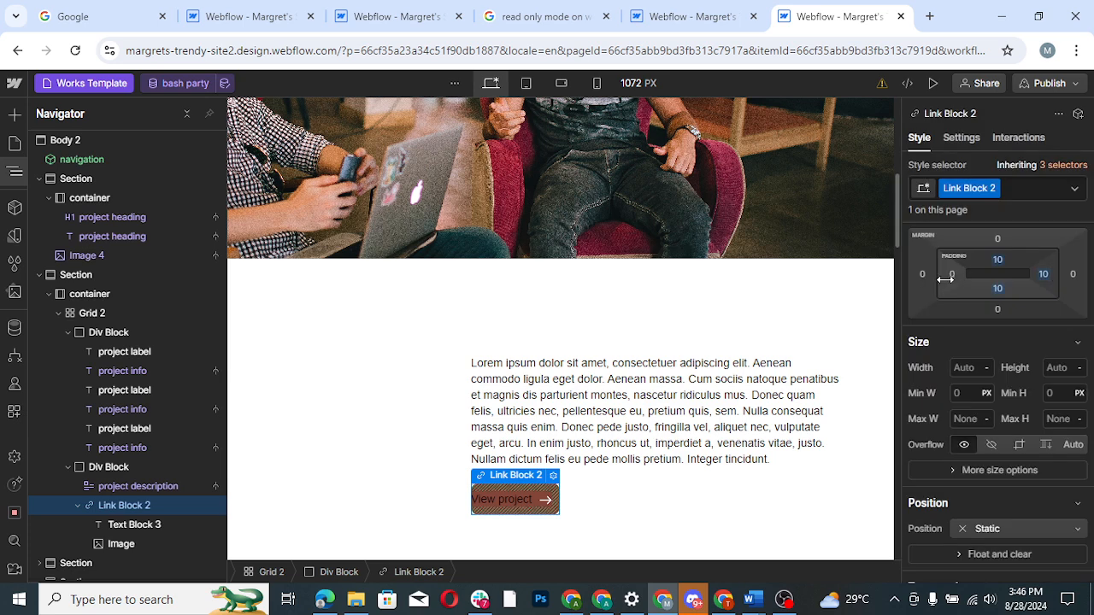
{"action": "left_click", "coordinate": [951, 274]}
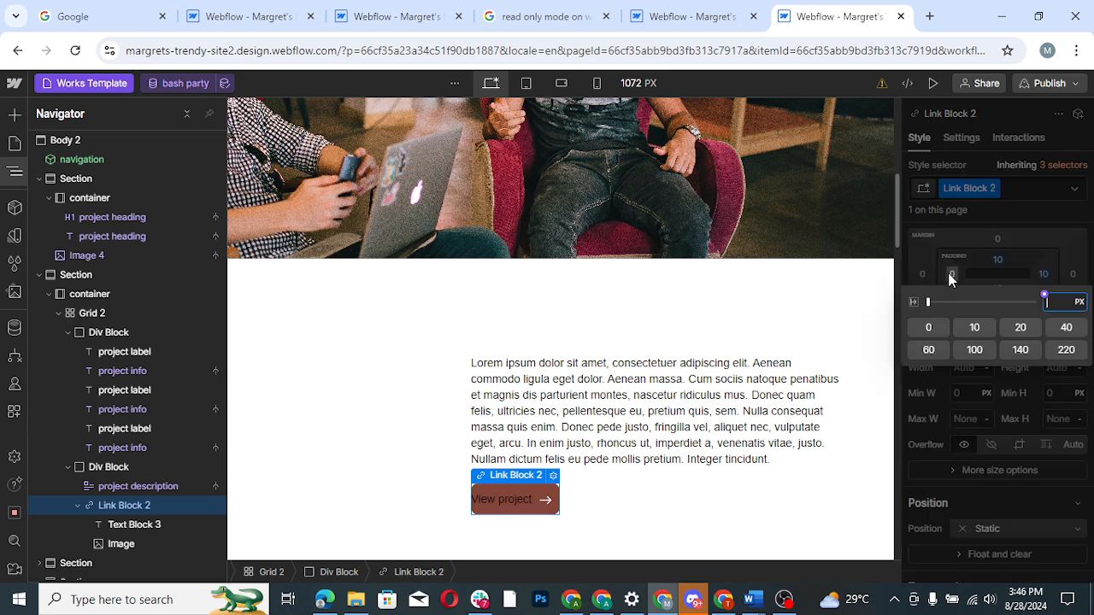
{"action": "left_click", "coordinate": [975, 328]}
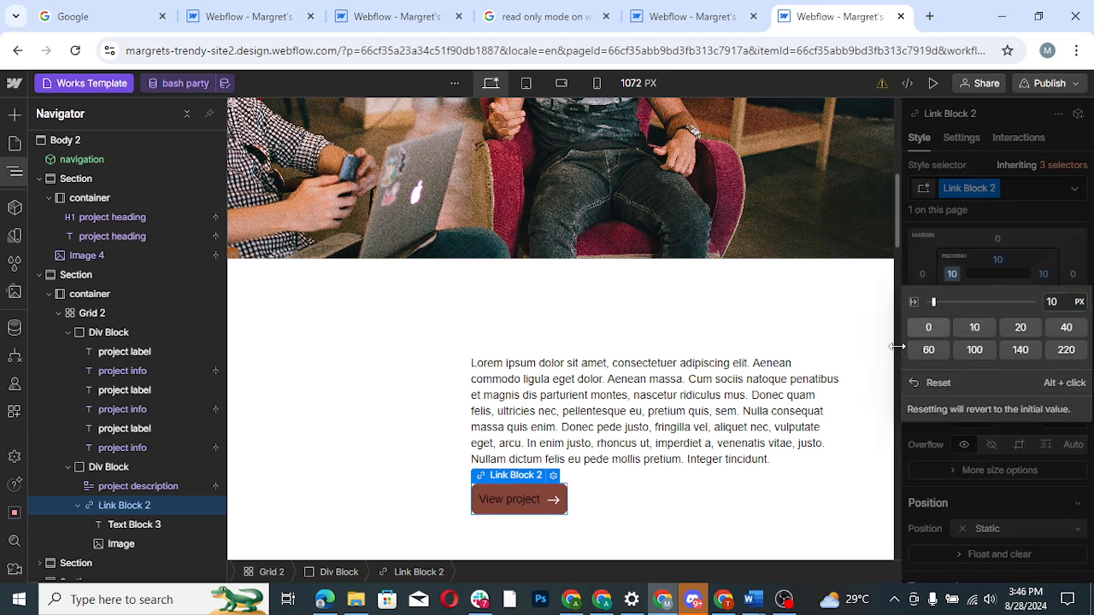
- Set the typography color of Text Block 3 inside the "View project" link block to white, #ffffff
{"action": "scroll", "coordinate": [518, 415], "scroll_direction": "down", "scroll_amount": 1}
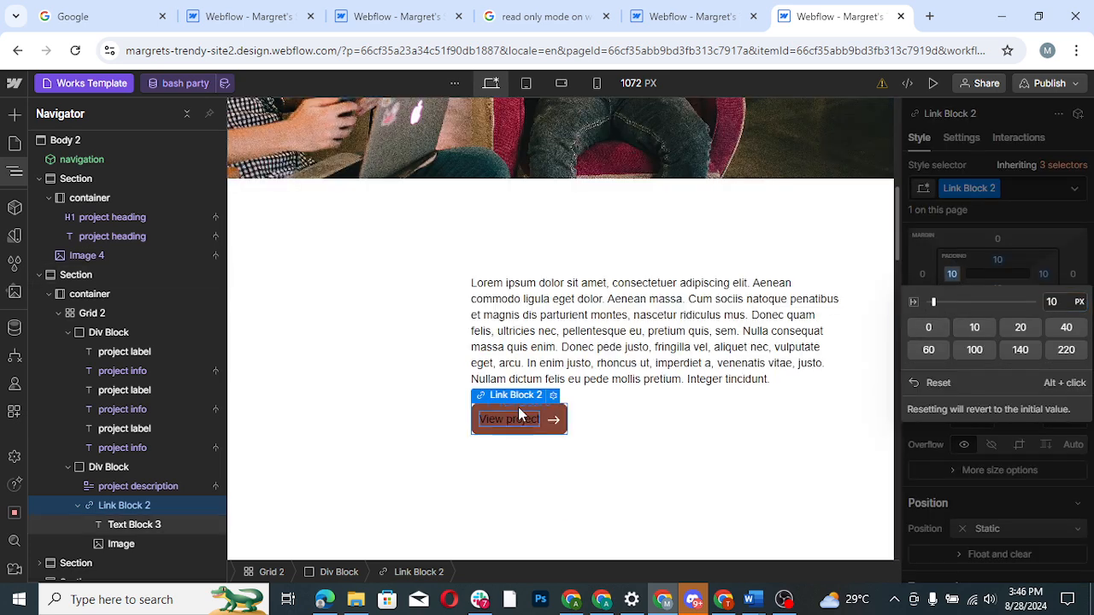
{"action": "left_click", "coordinate": [128, 525]}
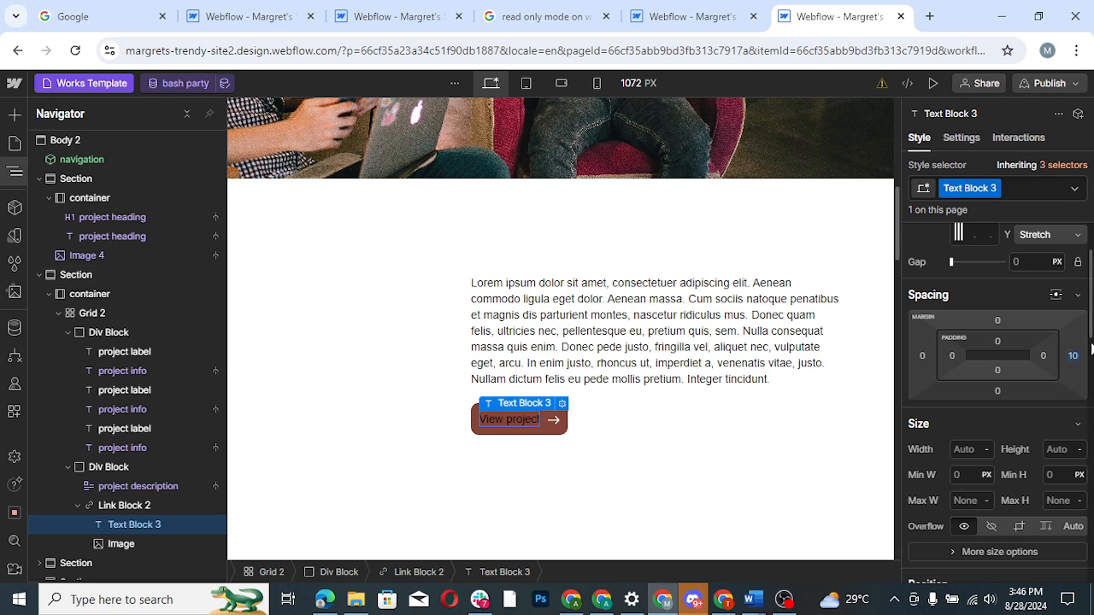
{"action": "left_click_drag", "start_coordinate": [1092, 343], "coordinate": [1092, 425]}
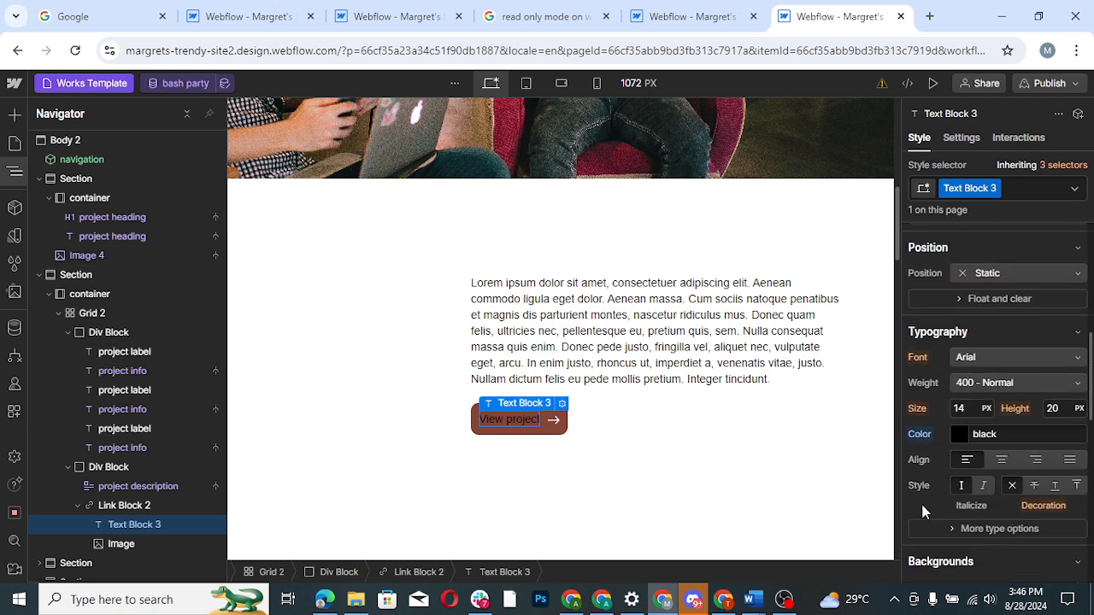
{"action": "left_click", "coordinate": [960, 435]}
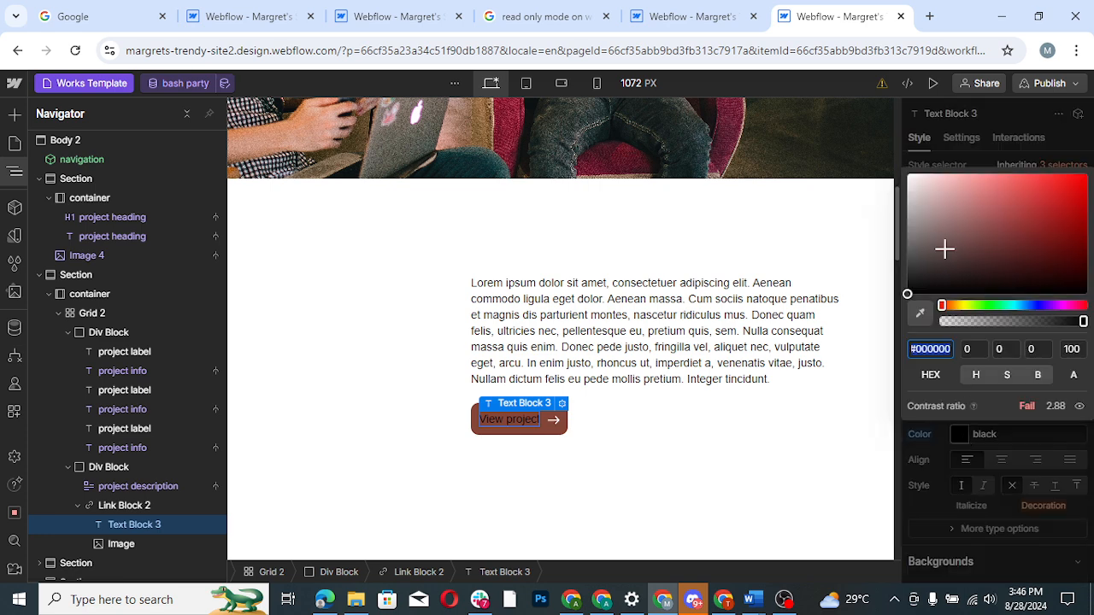
{"action": "left_click_drag", "start_coordinate": [921, 235], "coordinate": [897, 171]}
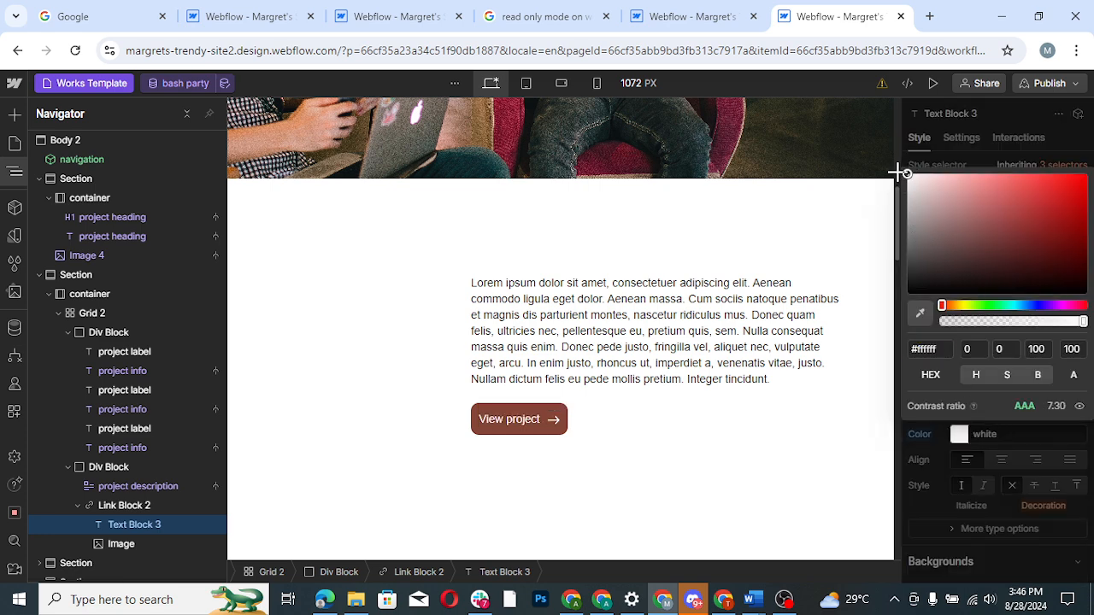
- Hide the Navigator and select the "Wedding" project info text on the Morocco Wedding card
{"action": "left_click", "coordinate": [17, 175]}
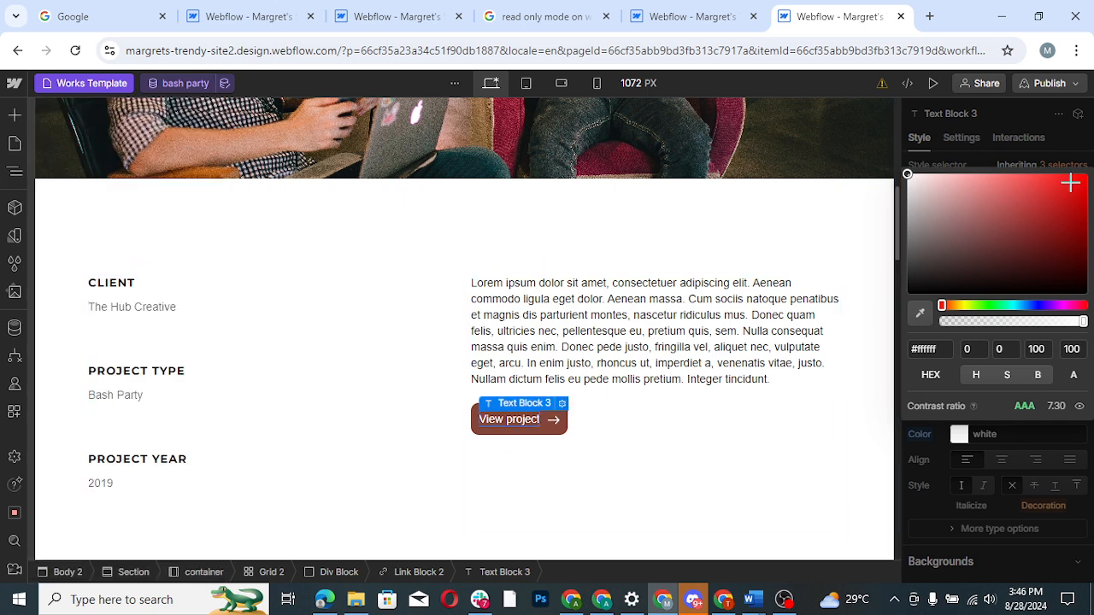
{"action": "left_click_drag", "start_coordinate": [897, 237], "coordinate": [896, 424]}
{"action": "scroll", "coordinate": [899, 351], "scroll_direction": "down", "scroll_amount": 2}
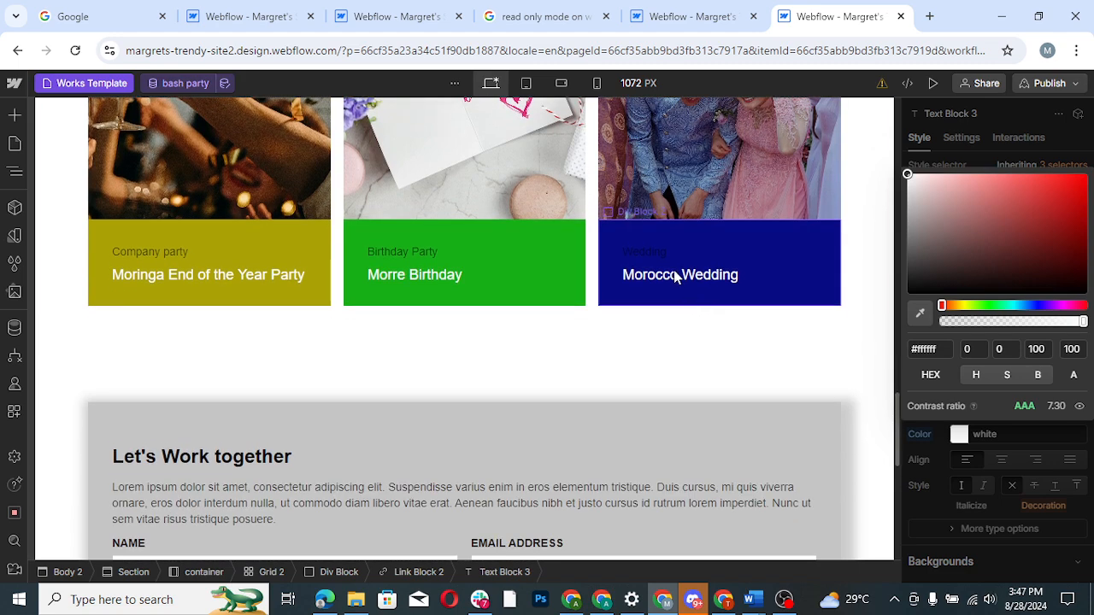
{"action": "left_click", "coordinate": [665, 259]}
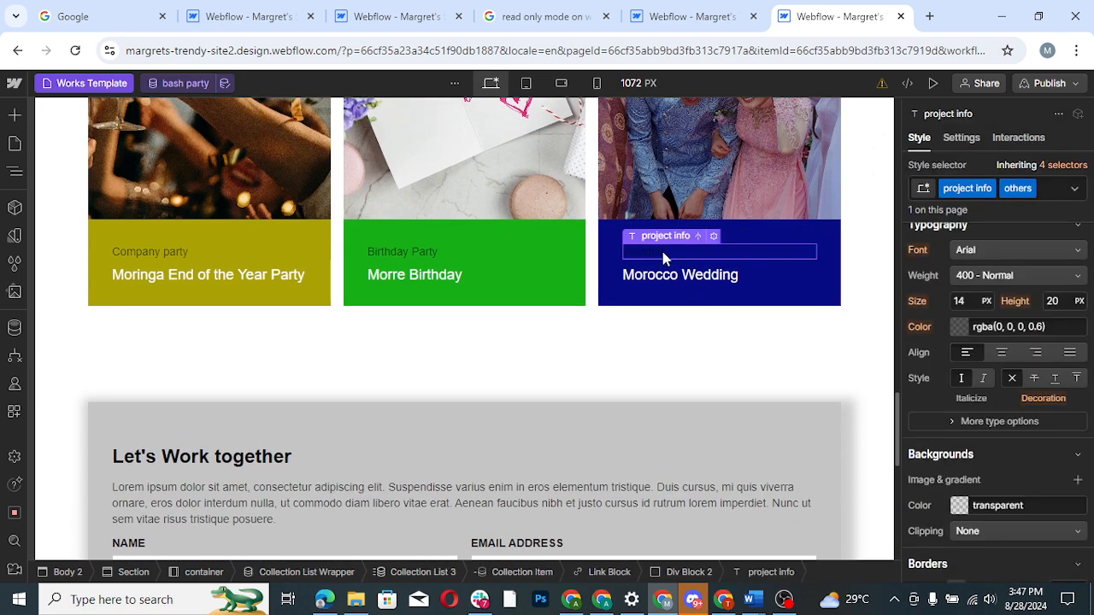
{"action": "left_click", "coordinate": [960, 506]}
{"action": "left_click_drag", "start_coordinate": [922, 342], "coordinate": [914, 292]}
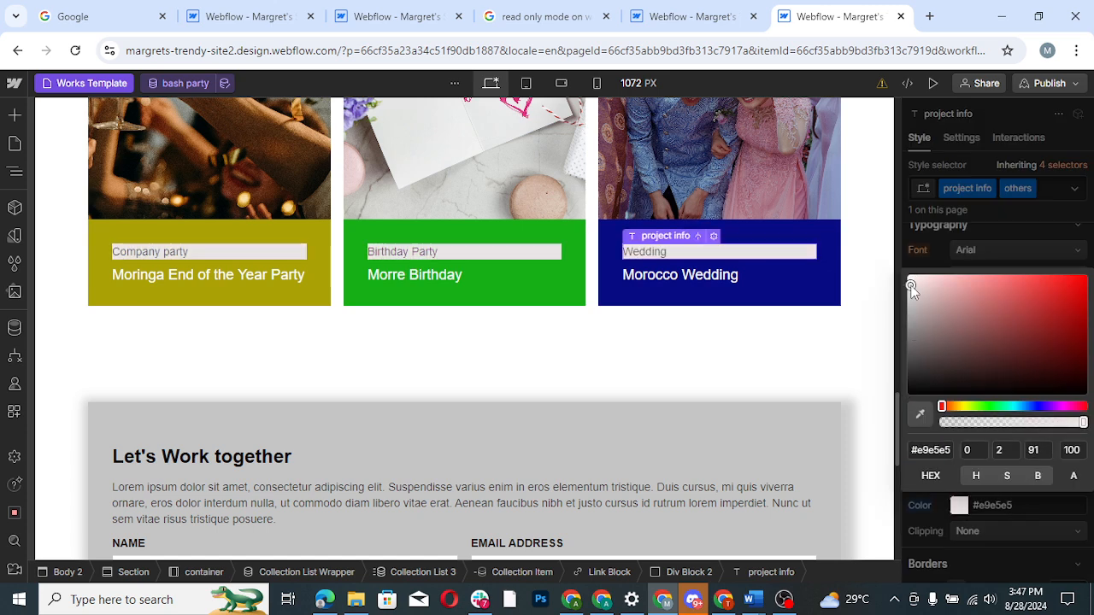
{"action": "key", "text": "ctrl+z"}
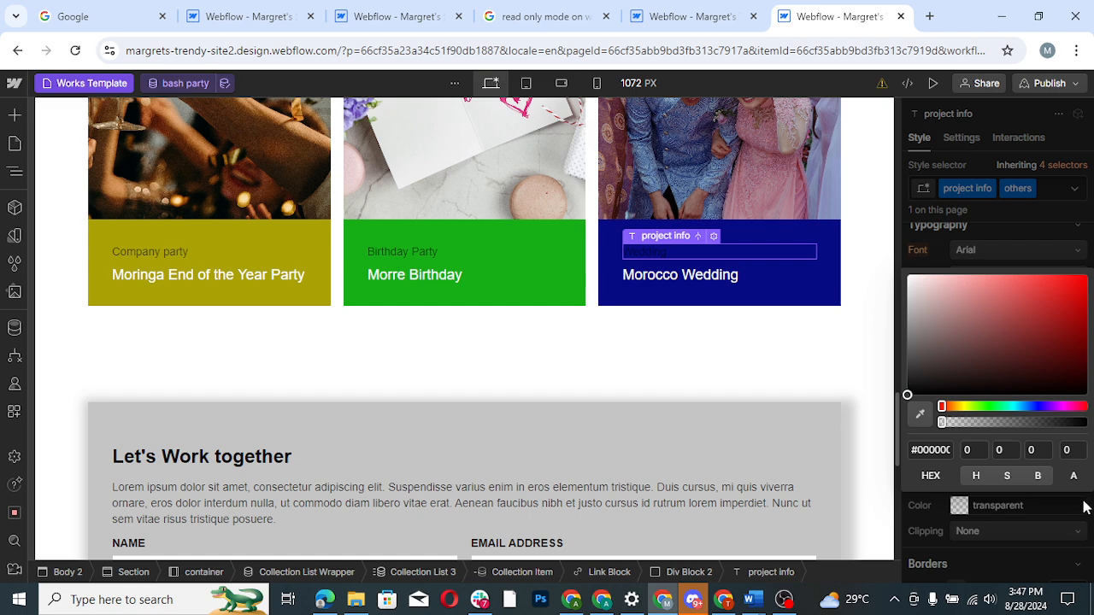
{"action": "left_click", "coordinate": [1084, 507]}
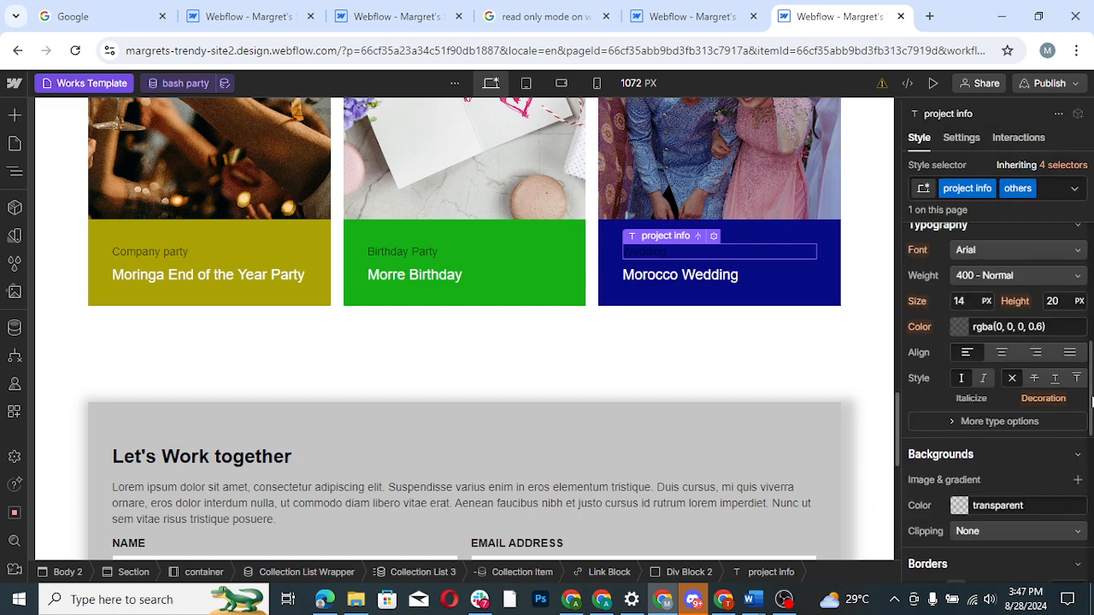
- Set the typography color of the project info text on the other-project cards to rgba(255, 255, 255, 0.6)
{"action": "scroll", "coordinate": [1091, 402], "scroll_direction": "up", "scroll_amount": 2}
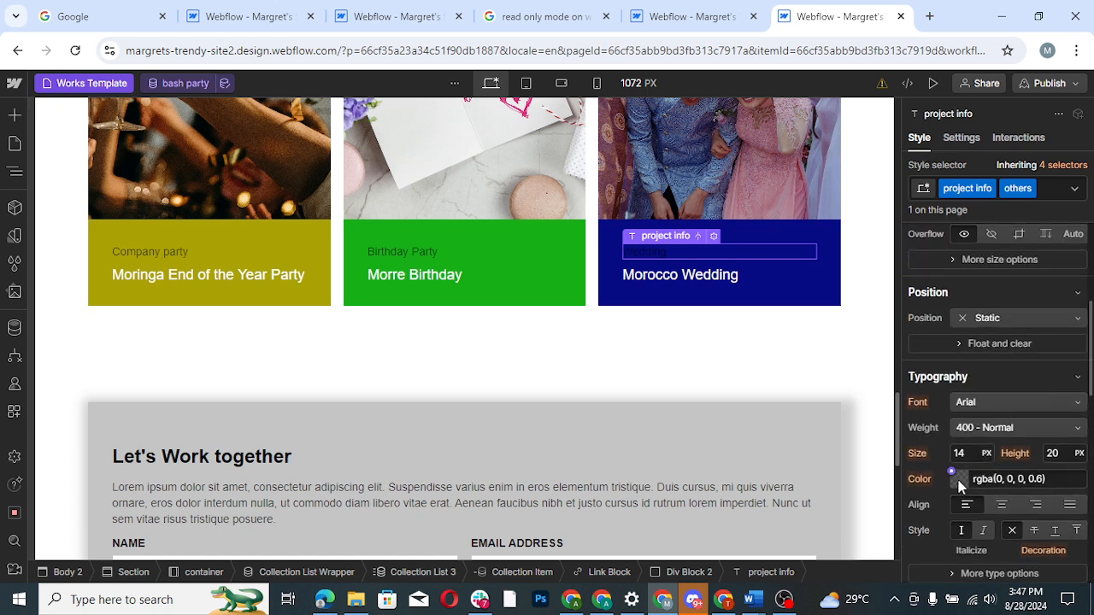
{"action": "left_click", "coordinate": [959, 481]}
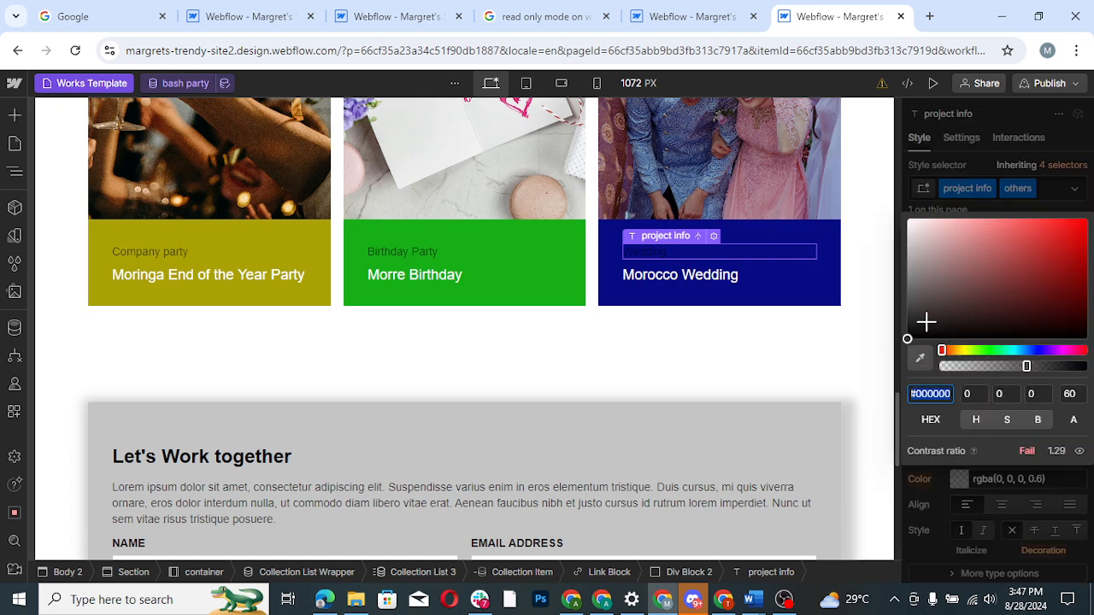
{"action": "left_click_drag", "start_coordinate": [927, 321], "coordinate": [875, 200]}
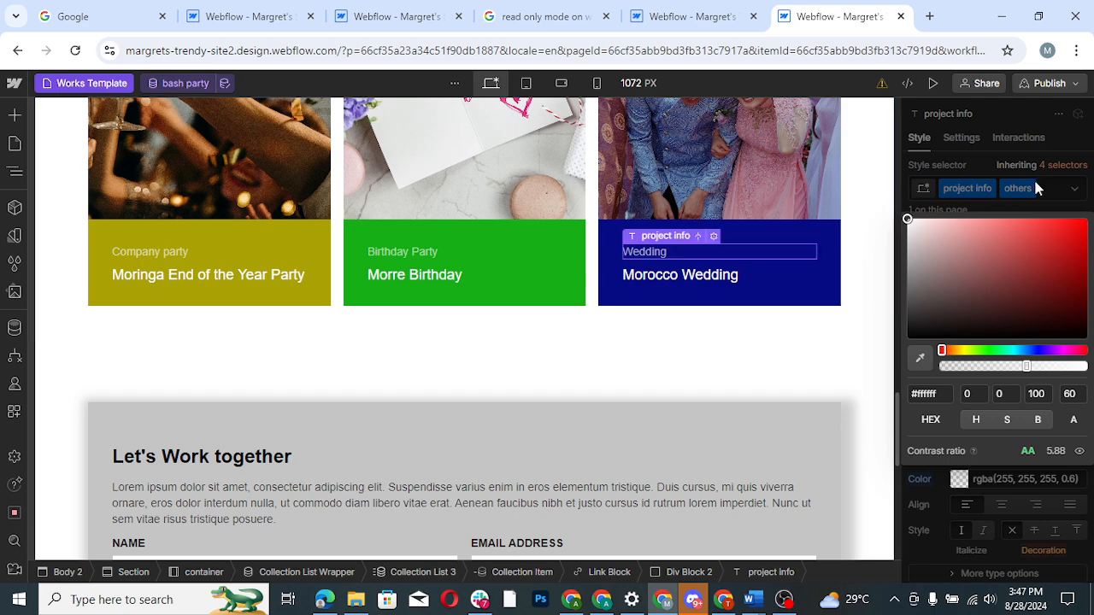
{"action": "left_click", "coordinate": [1066, 191]}
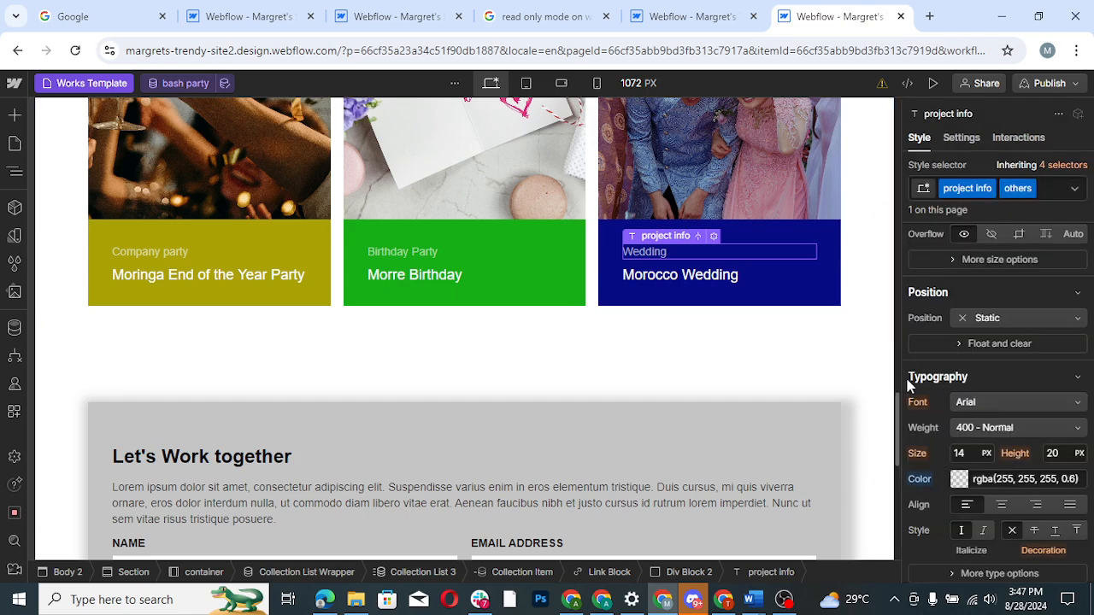
- Preview the Works Template page and examine its header, project details, image gallery and other-project cards, plus the warning about saving
{"action": "left_click_drag", "start_coordinate": [899, 399], "coordinate": [935, 91]}
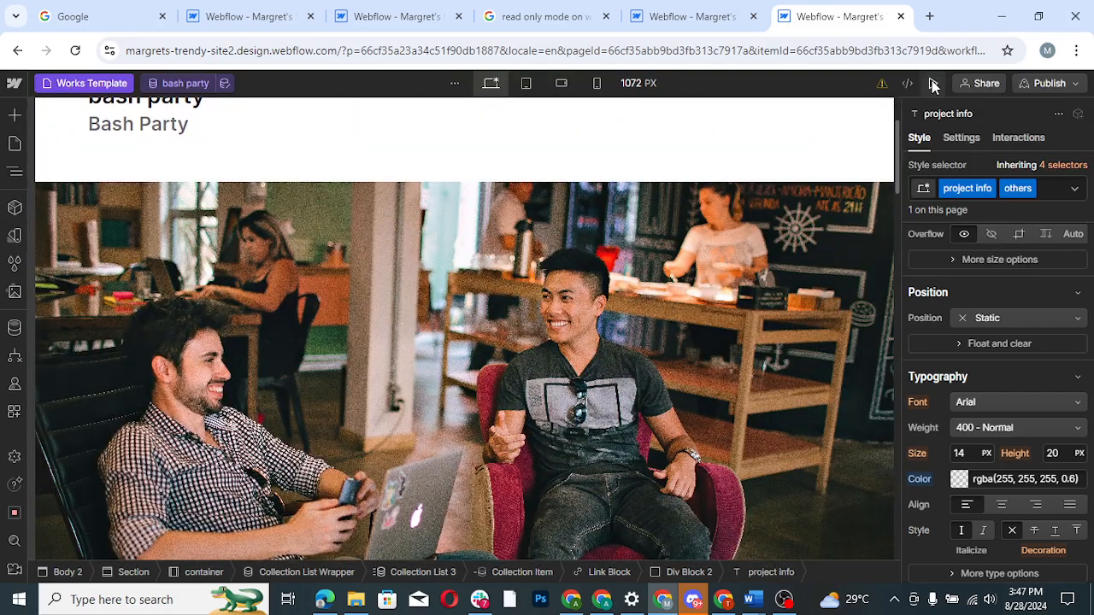
{"action": "left_click", "coordinate": [935, 83]}
{"action": "left_click_drag", "start_coordinate": [1084, 177], "coordinate": [1085, 90]}
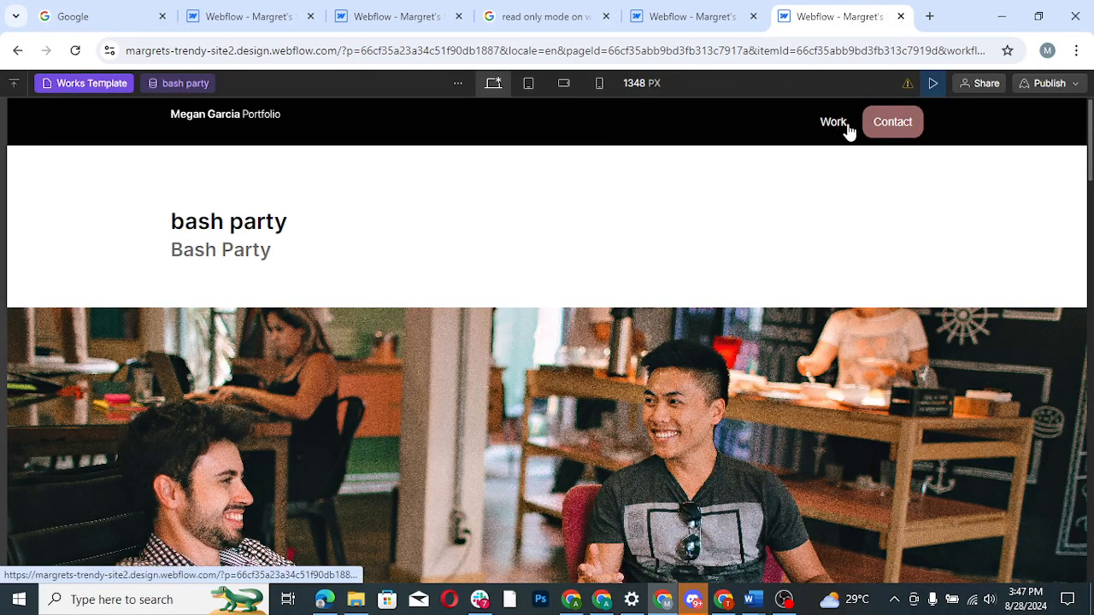
{"action": "scroll", "coordinate": [681, 269], "scroll_direction": "down", "scroll_amount": 10}
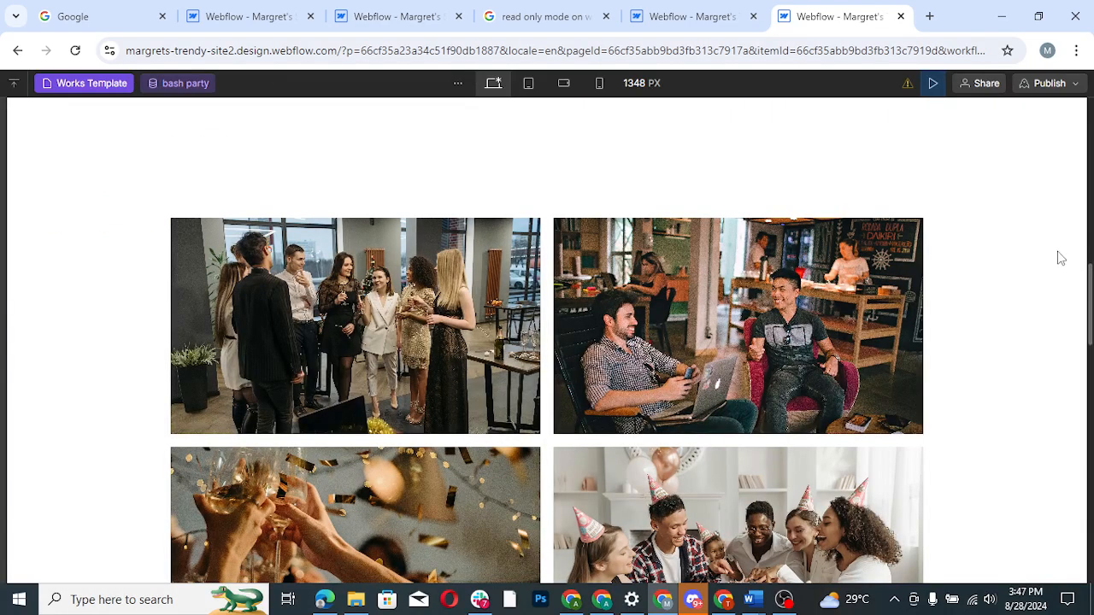
{"action": "left_click_drag", "start_coordinate": [1091, 290], "coordinate": [1091, 232]}
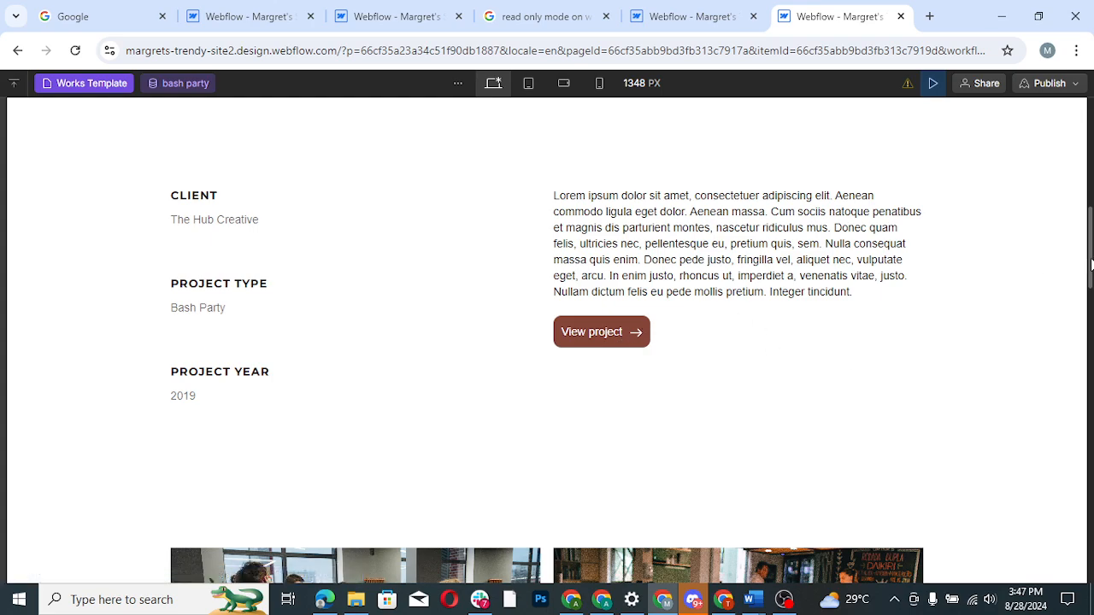
{"action": "left_click_drag", "start_coordinate": [1091, 265], "coordinate": [1074, 443]}
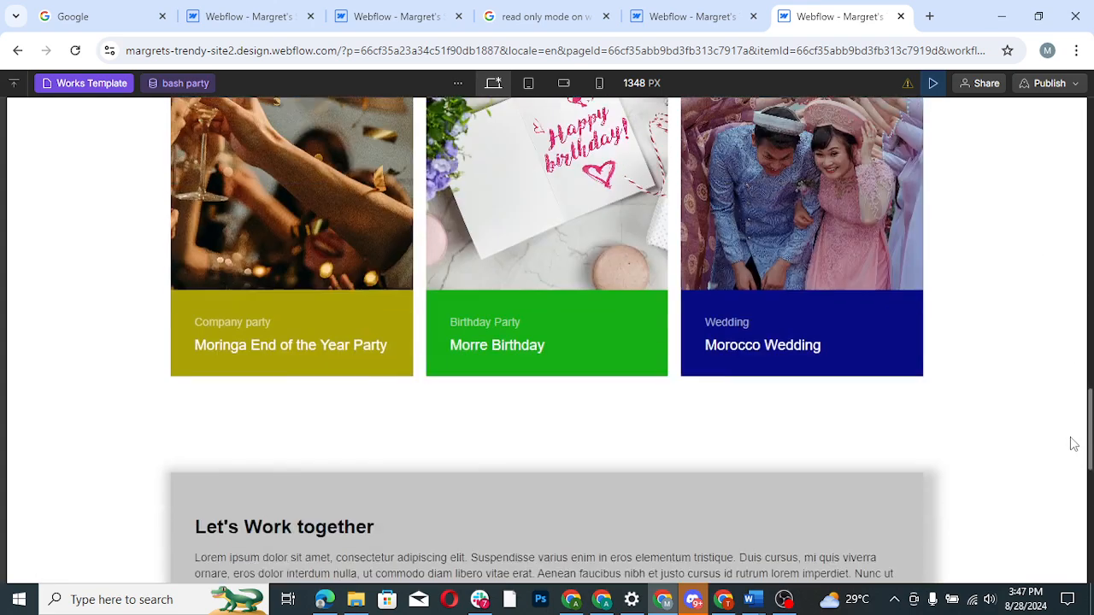
{"action": "scroll", "coordinate": [1074, 444], "scroll_direction": "up", "scroll_amount": 1}
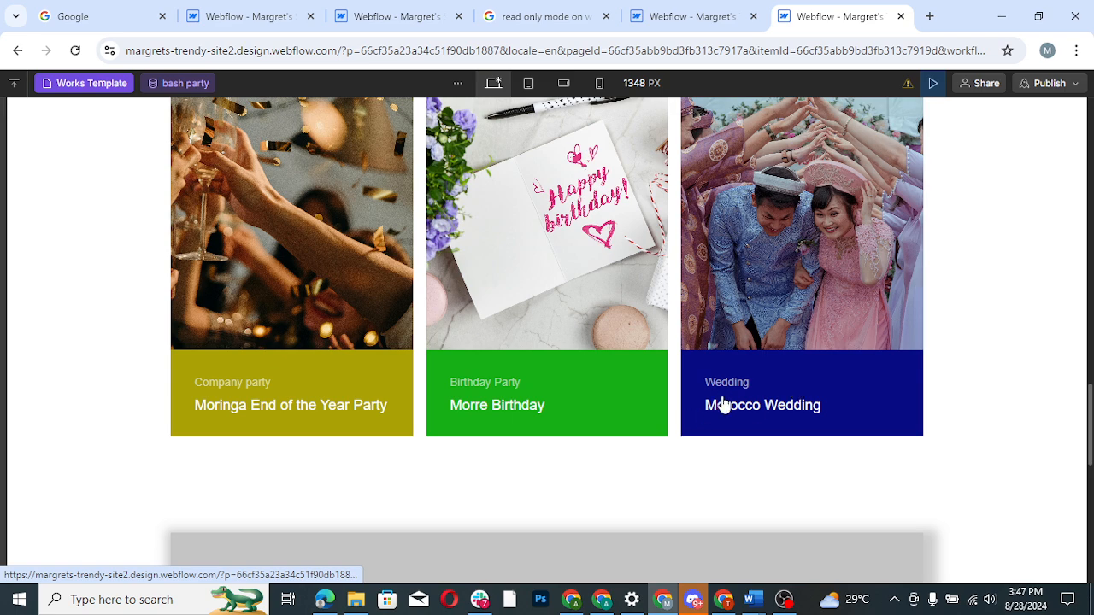
{"action": "mouse_move", "coordinate": [907, 88]}
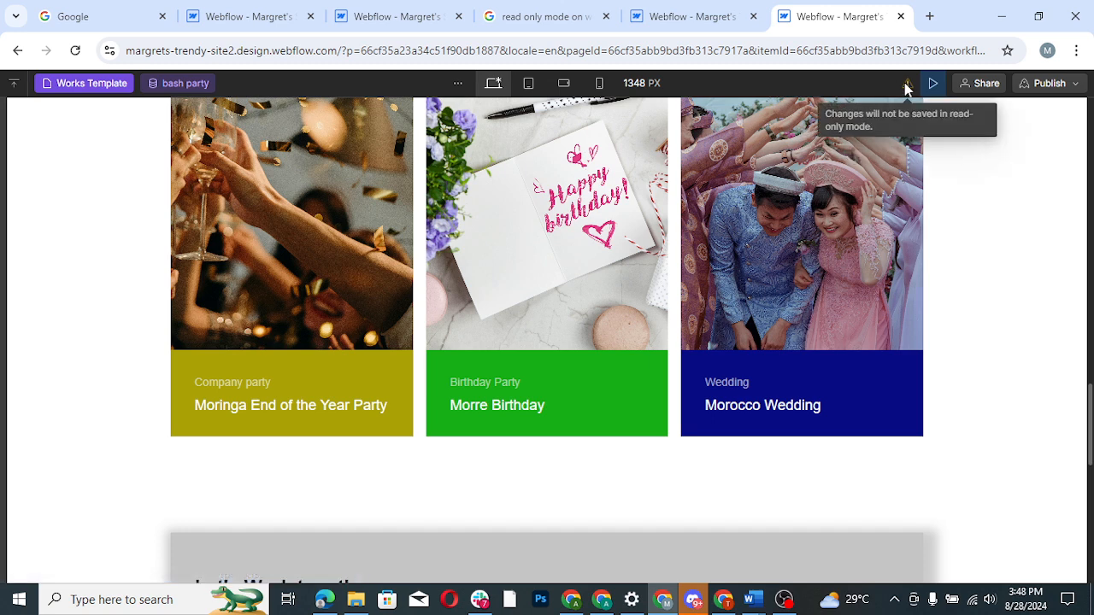